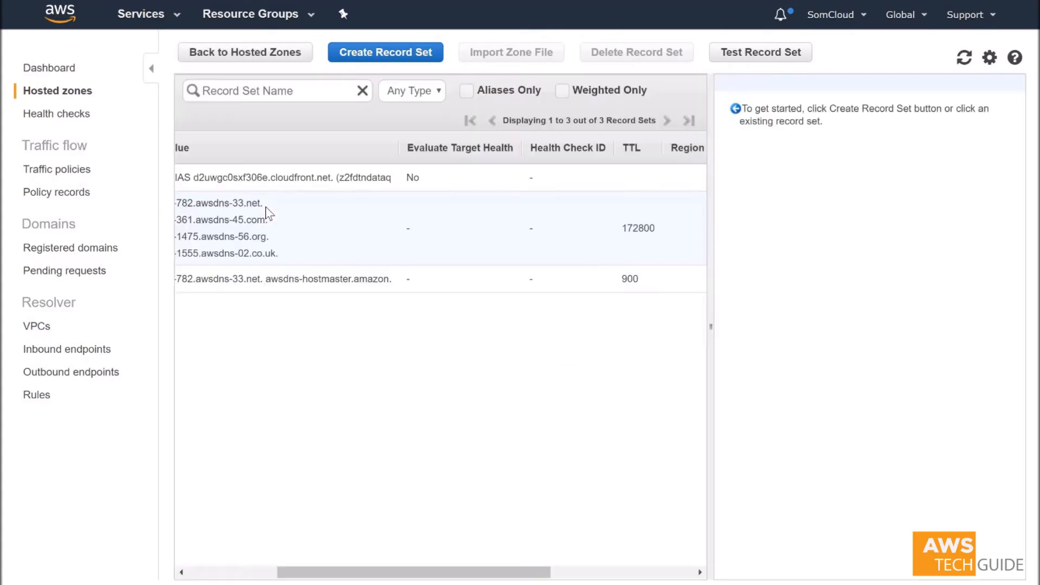
# Step: Find the S3 service by searching for s3 and open its bucket list
pyautogui.click(205, 573)
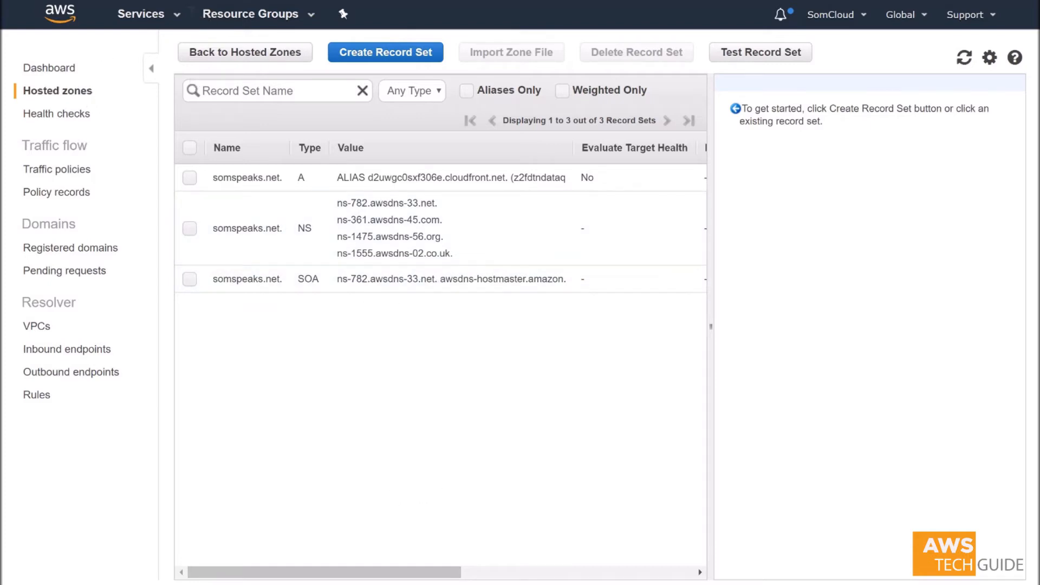
pyautogui.click(174, 22)
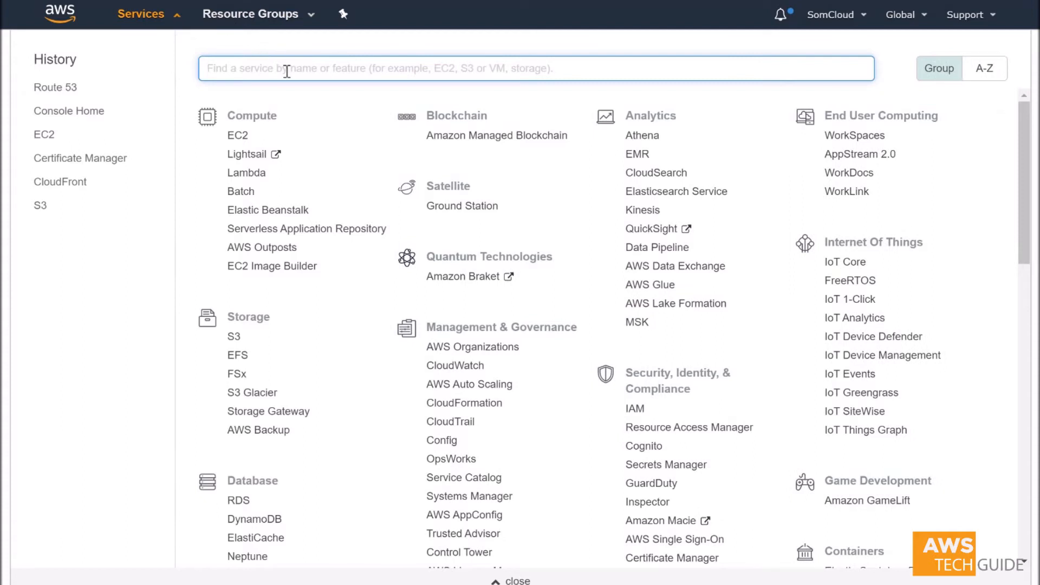
pyautogui.write('s3')
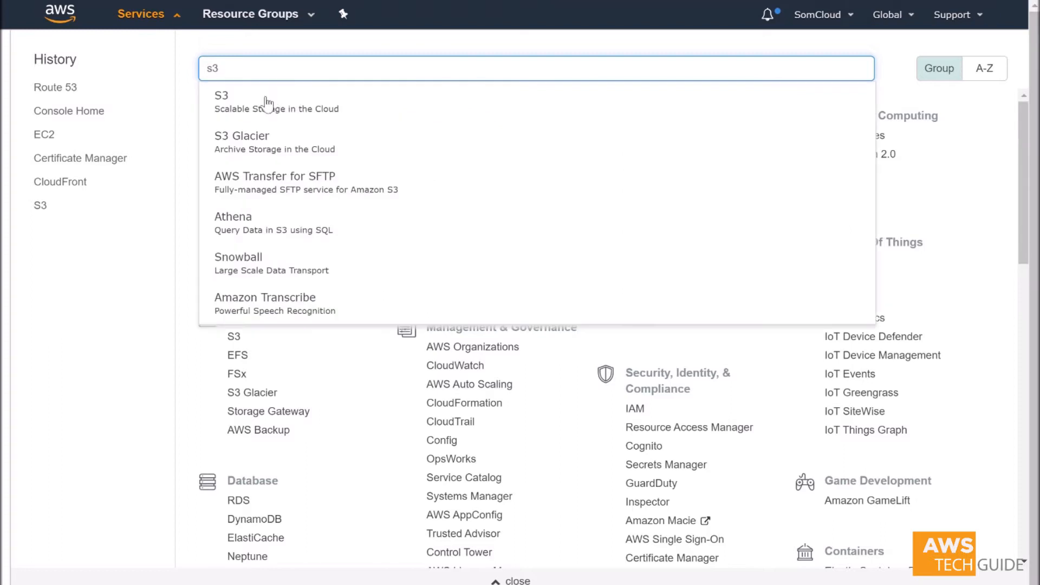
pyautogui.click(265, 103)
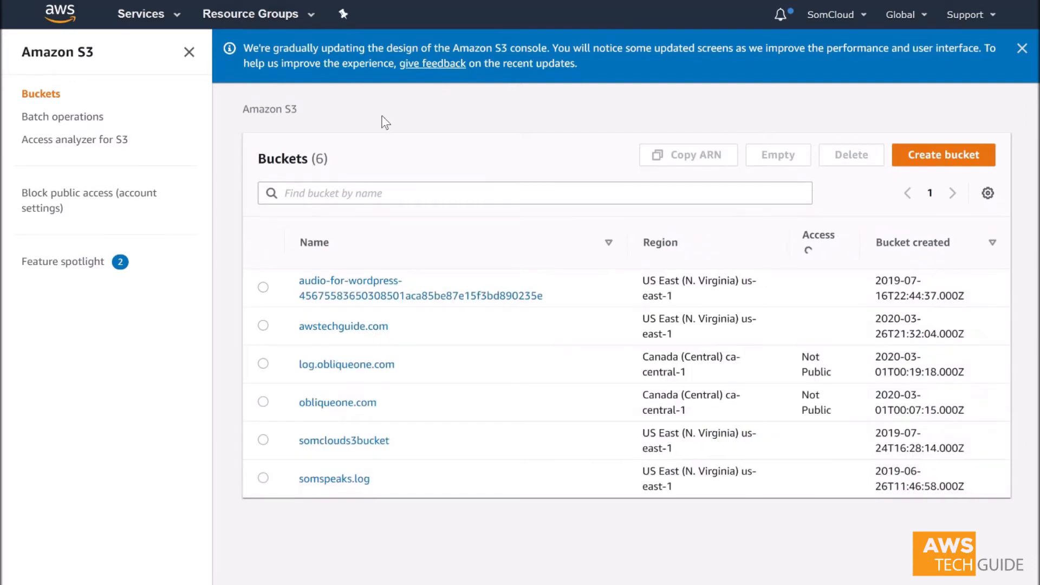
# Step: Start a new S3 bucket and name it somspeaks.net
pyautogui.click(971, 157)
pyautogui.click(434, 260)
pyautogui.write('somspeaks.net')
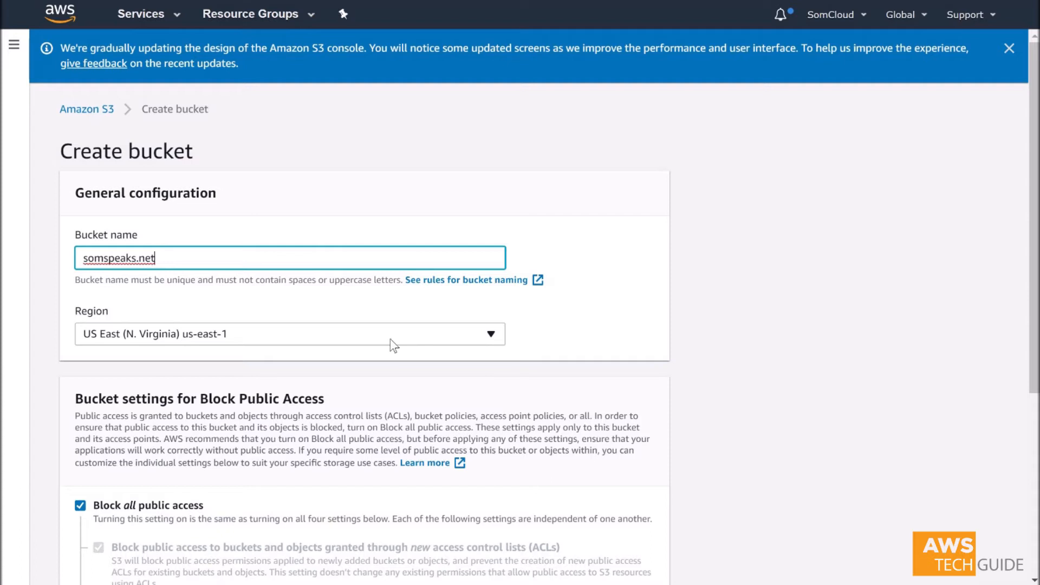
# Step: Turn off blocking of all public access, acknowledge the public-access warning, and create the bucket
pyautogui.moveTo(1033, 217); pyautogui.dragTo(1034, 340)
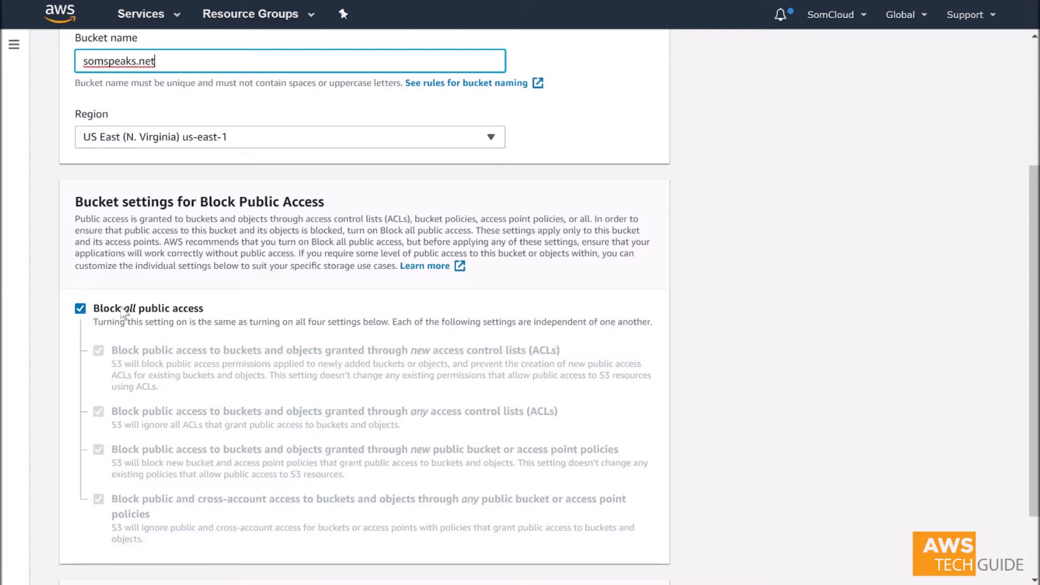
pyautogui.click(80, 309)
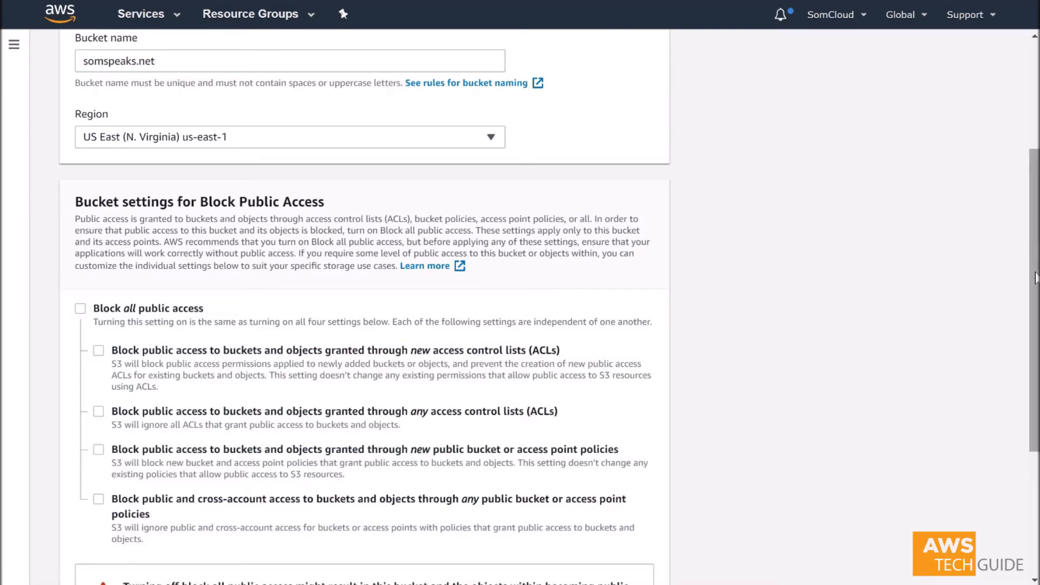
pyautogui.scroll(-4, 317, 357)
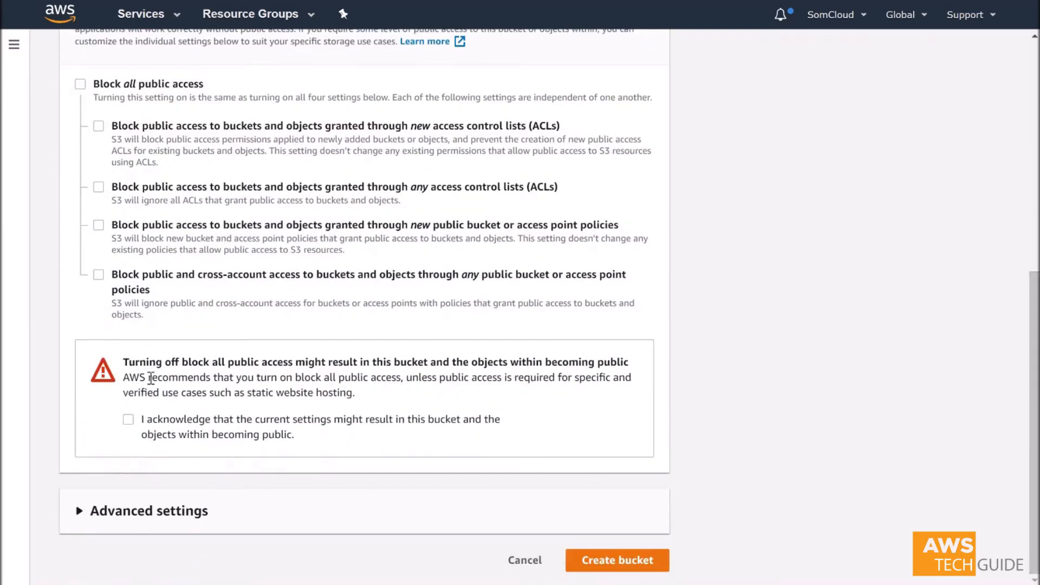
pyautogui.click(128, 421)
pyautogui.click(631, 563)
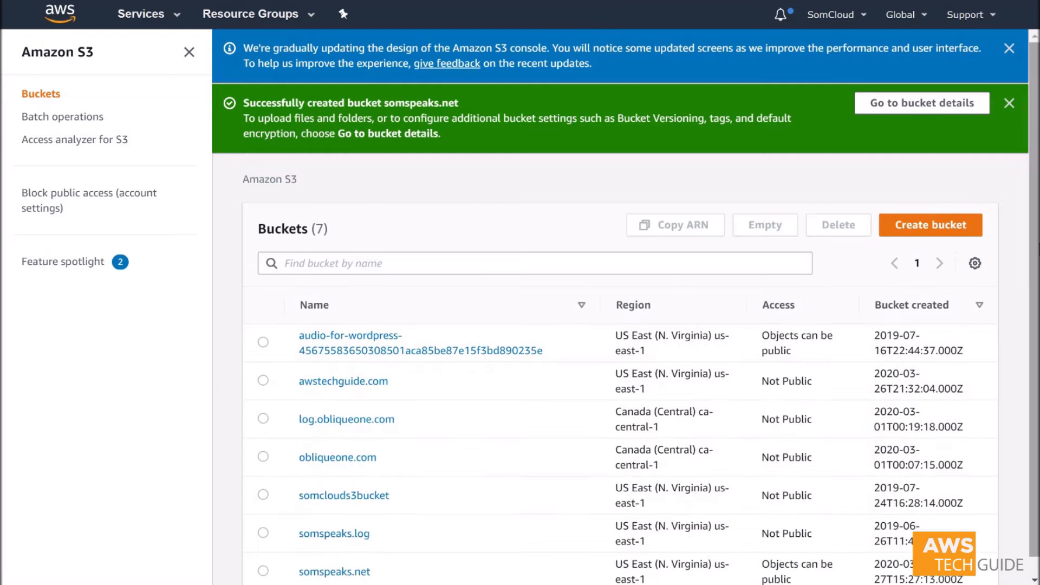
# Step: Open the newly created somspeaks.net bucket
pyautogui.scroll(-1, 1034, 435)
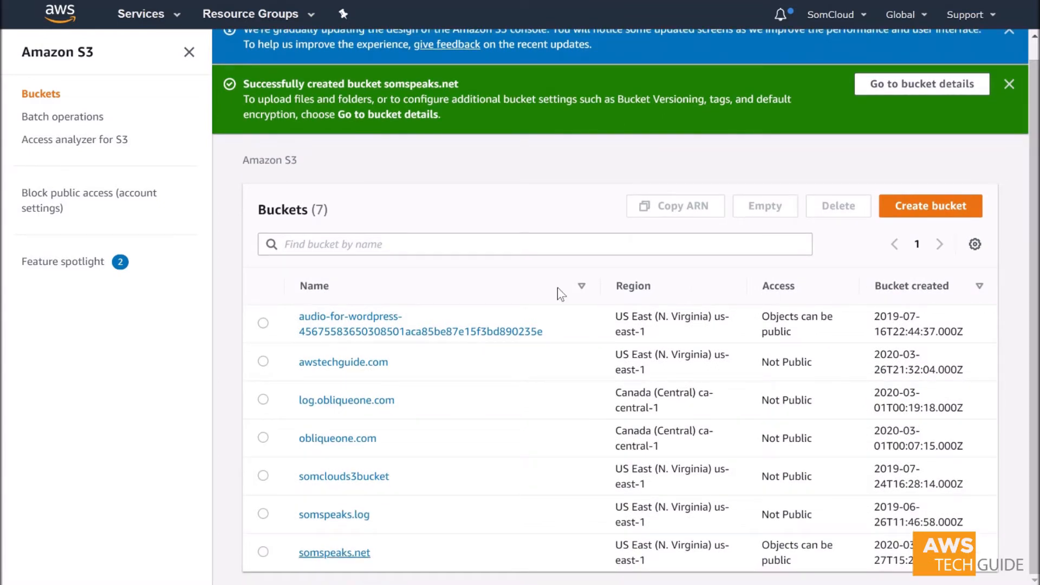
pyautogui.click(345, 554)
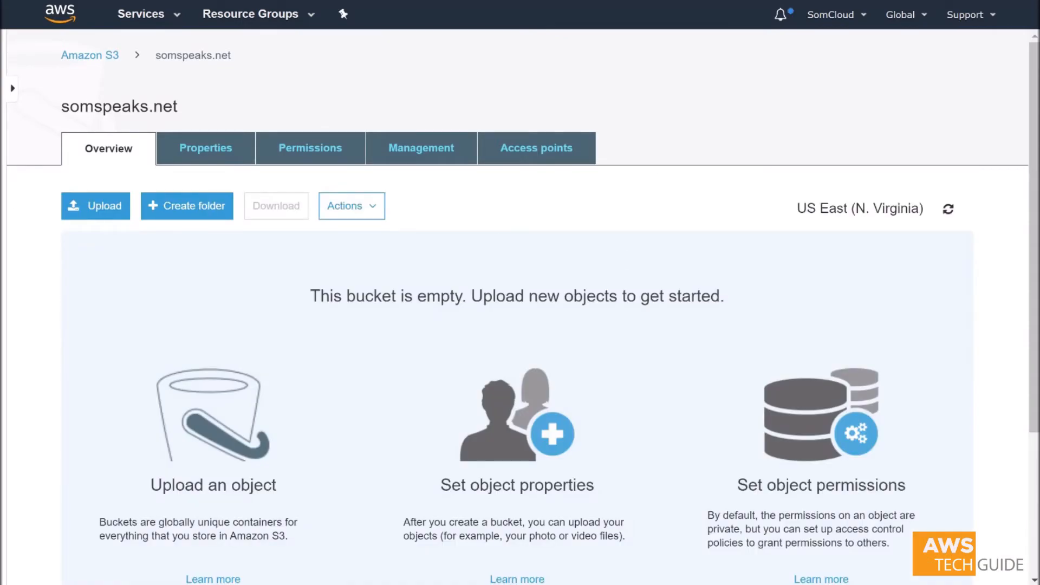
# Step: Load somspeaks.net in a new browser tab to check the site
pyautogui.hotkey('ctrl', 't')
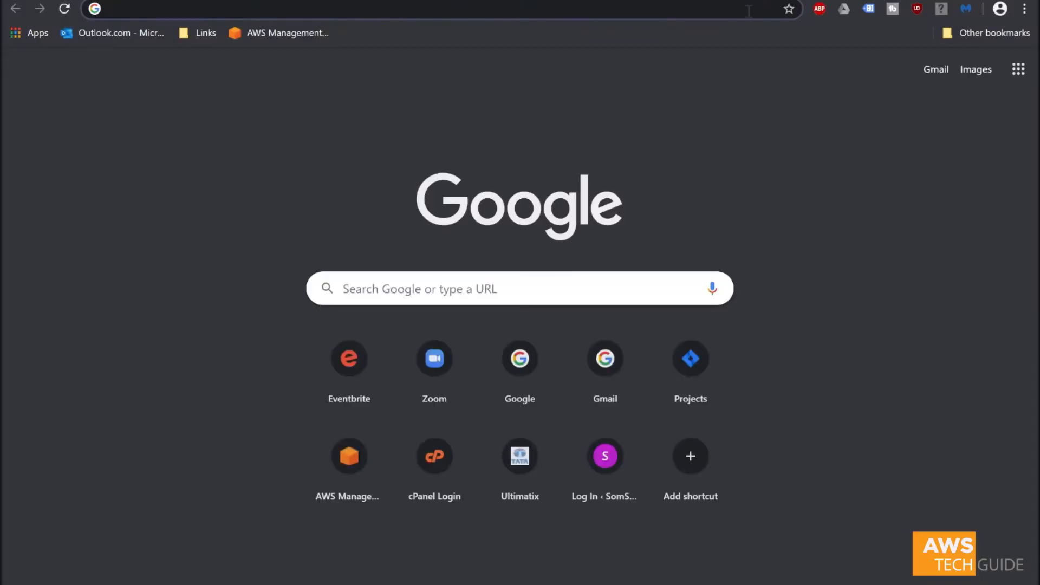
pyautogui.write('somspeaks.n')
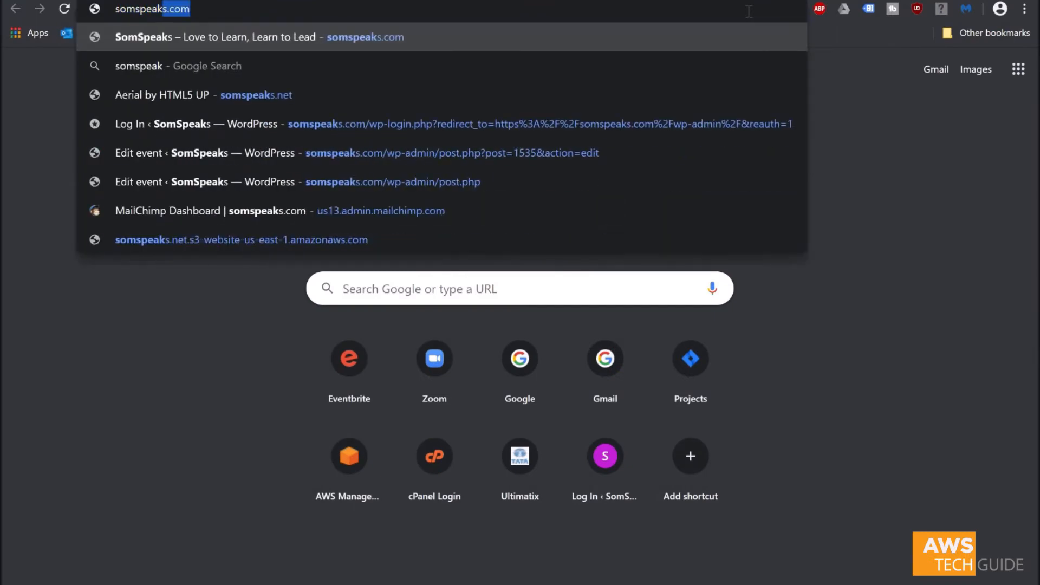
pyautogui.write('et')
pyautogui.press('Return')
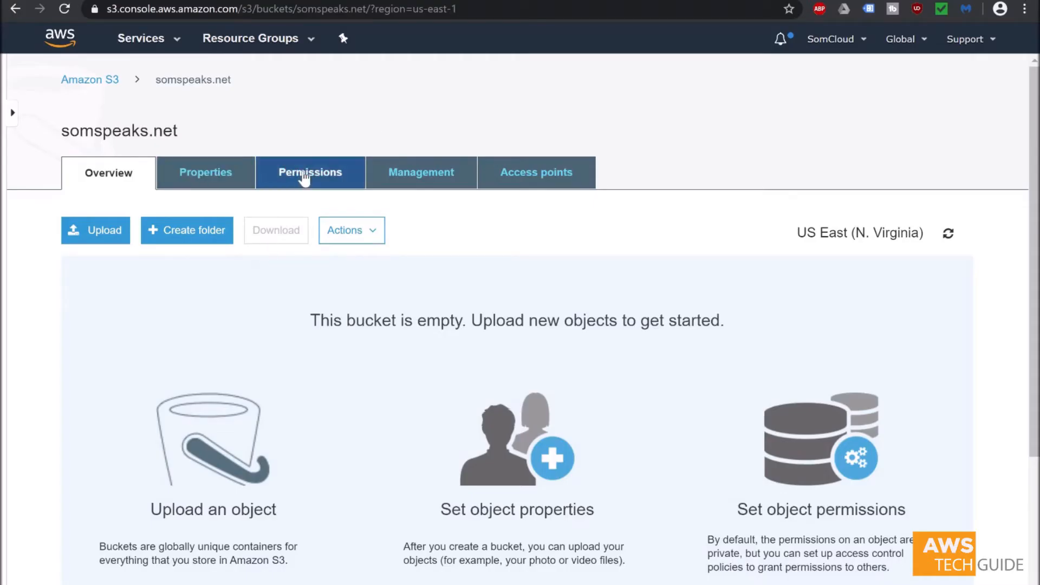
# Step: Enable static website hosting for the somspeaks.net bucket, with index.html as index document and error.html as error document
pyautogui.click(224, 177)
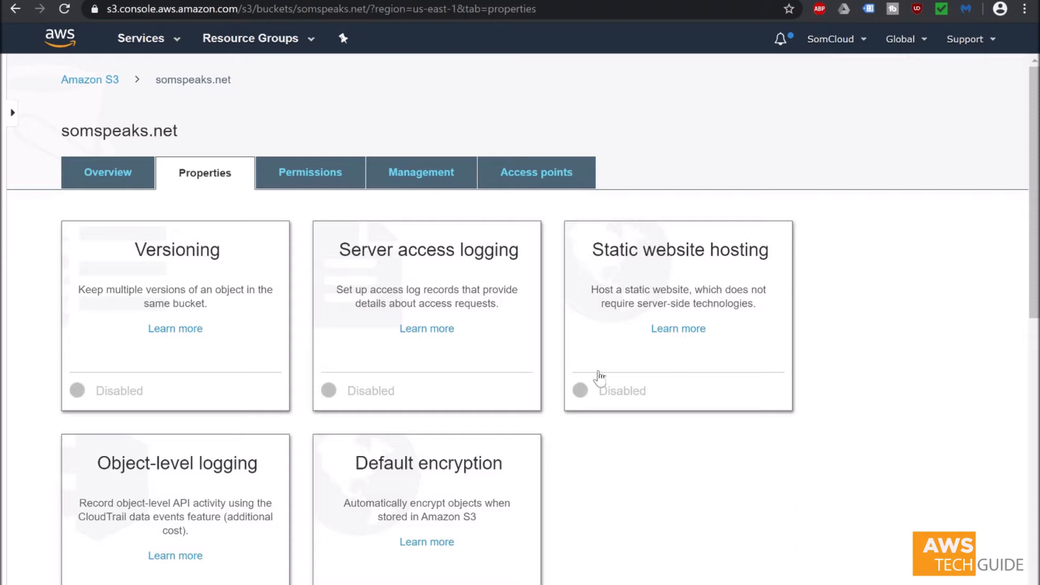
pyautogui.click(618, 388)
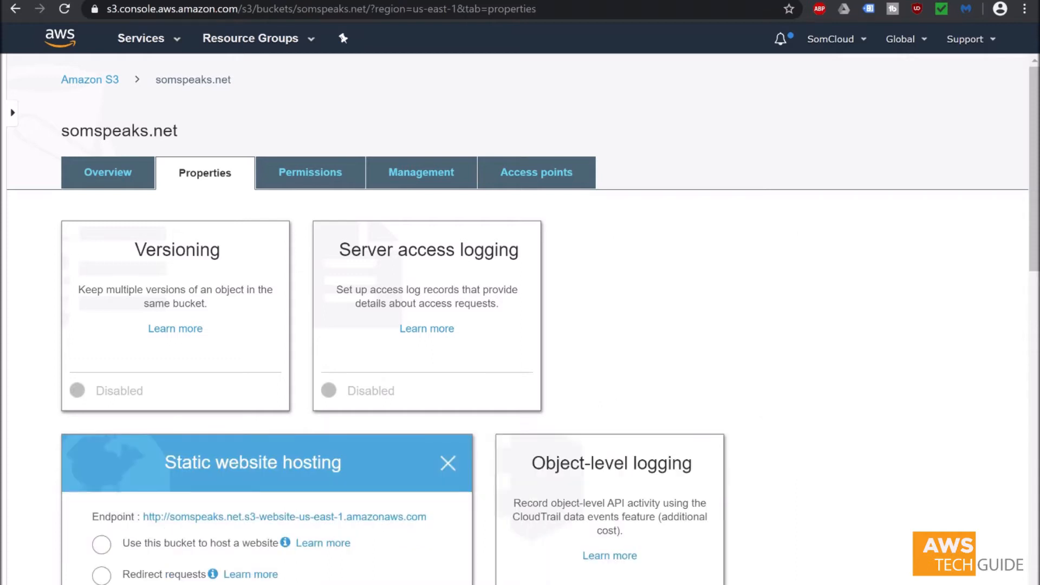
pyautogui.scroll(-5, 619, 389)
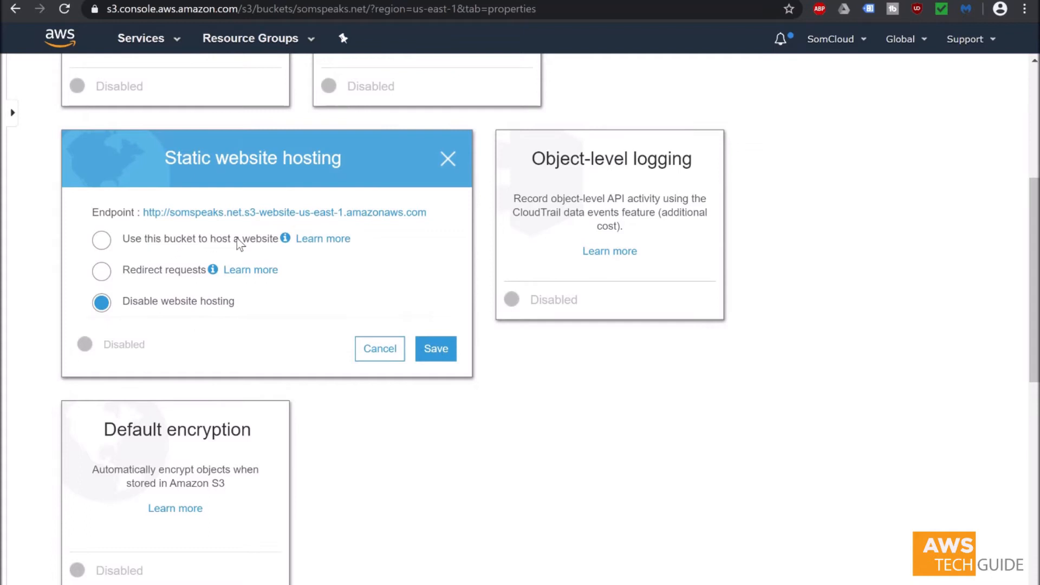
pyautogui.click(103, 241)
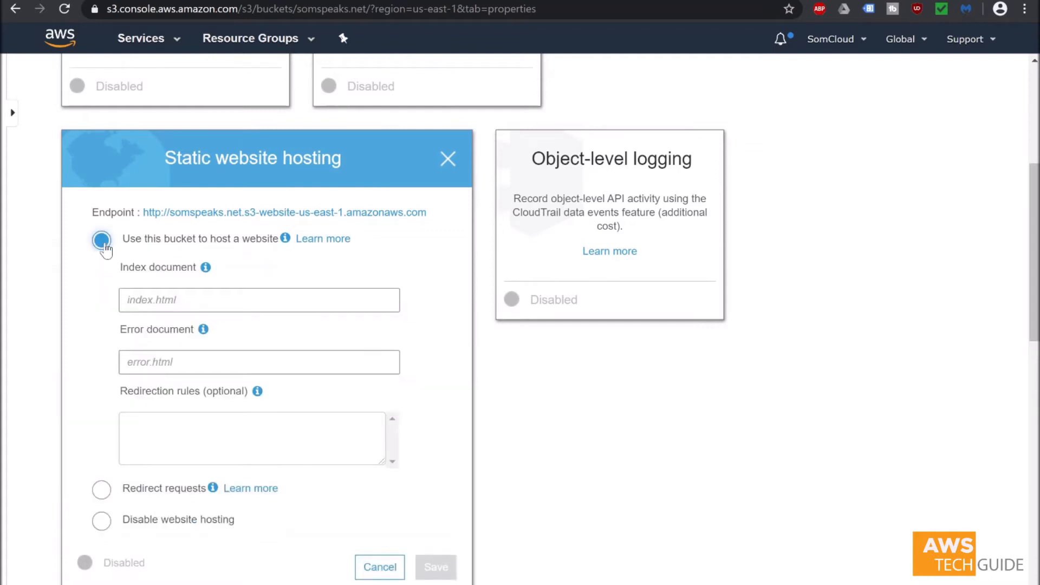
pyautogui.click(202, 298)
pyautogui.write('i')
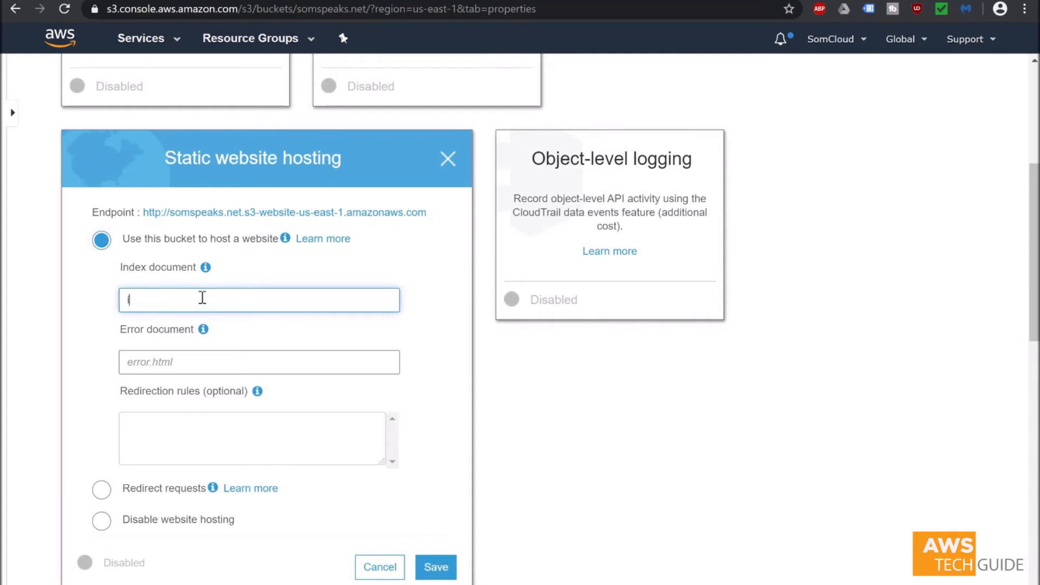
pyautogui.write('ndex.html')
pyautogui.click(271, 357)
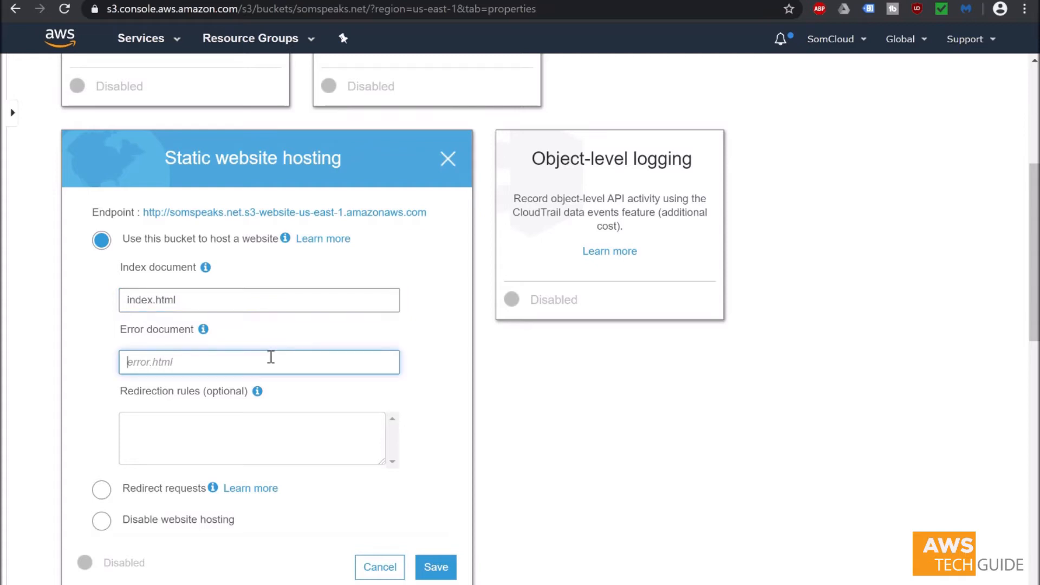
pyautogui.write('error.html')
pyautogui.click(439, 484)
pyautogui.click(437, 567)
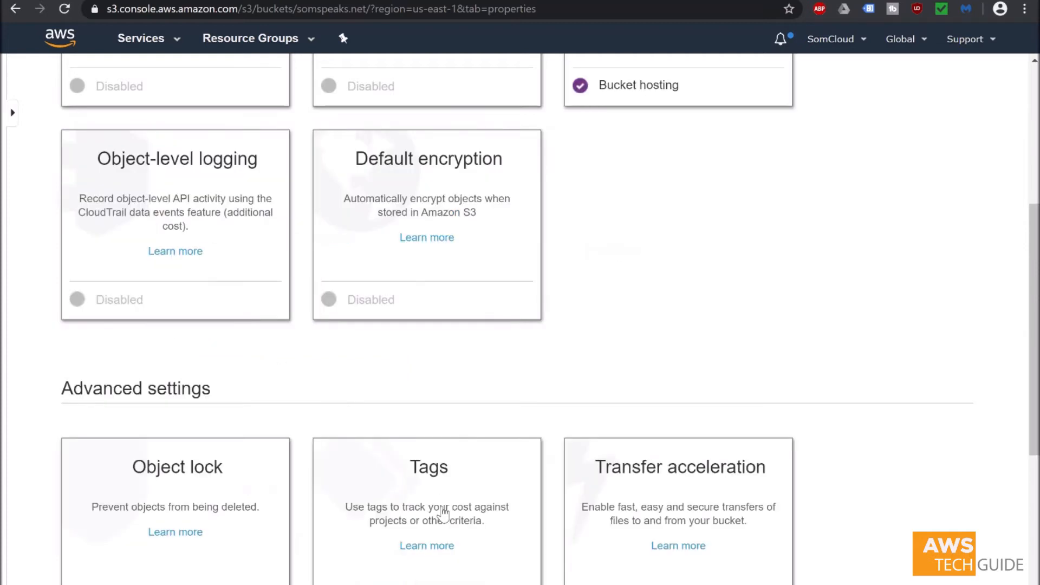
# Step: Copy the endpoint URL from the bucket's static website hosting settings
pyautogui.scroll(5, 651, 200)
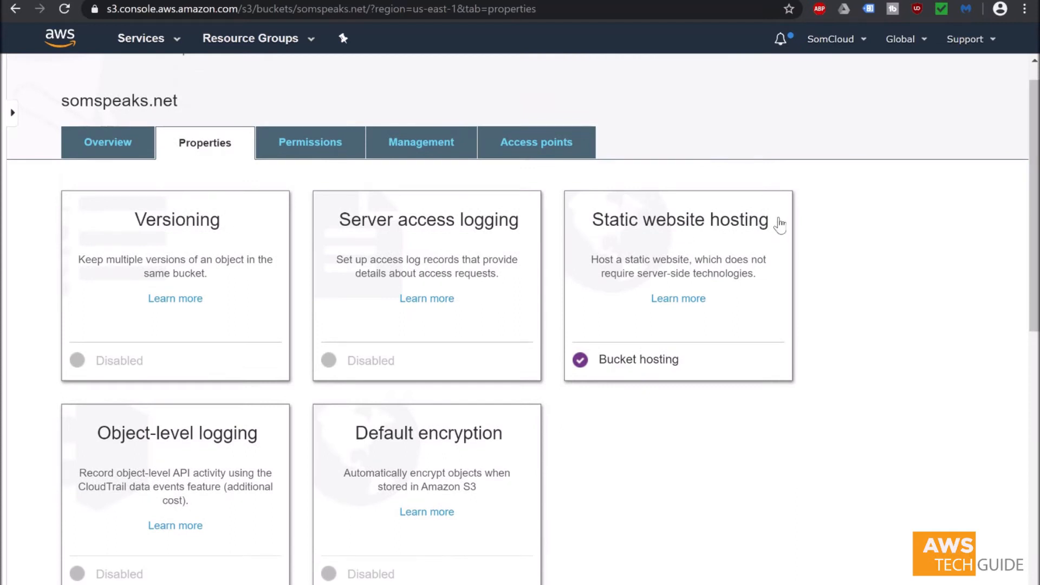
pyautogui.click(659, 330)
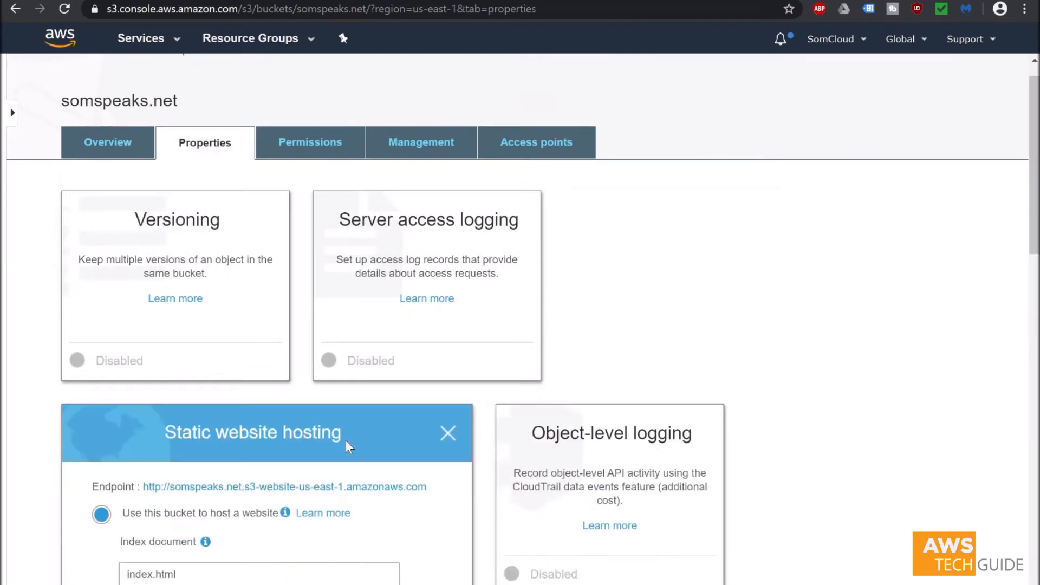
pyautogui.moveTo(435, 490); pyautogui.dragTo(145, 493)
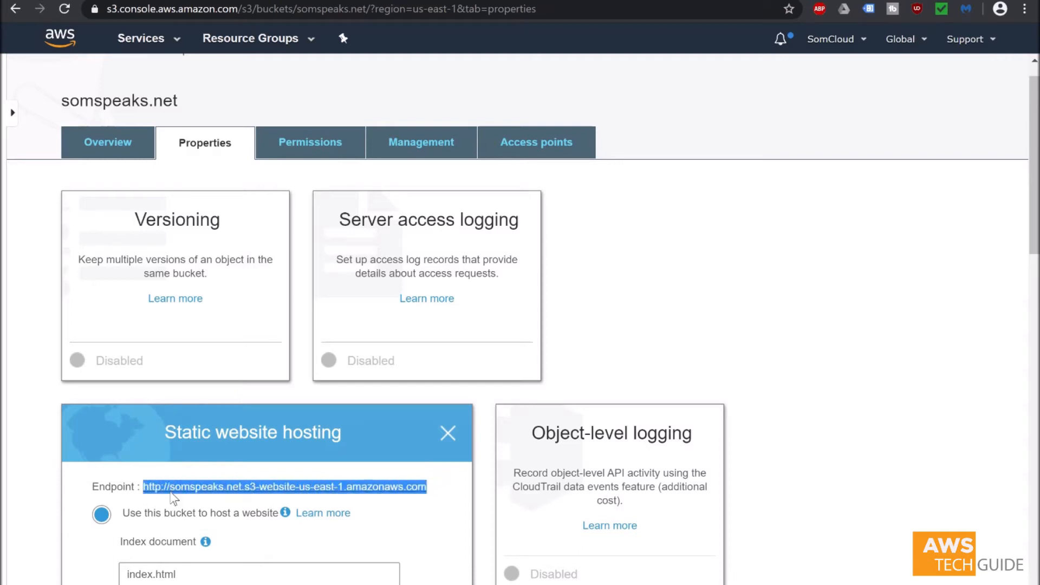
pyautogui.rightClick(171, 493)
pyautogui.click(203, 505)
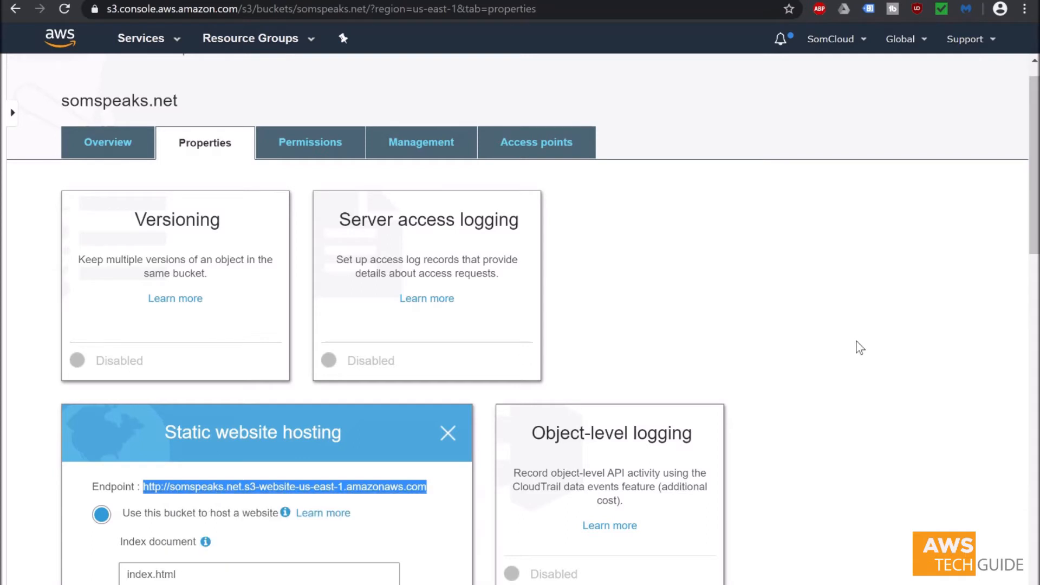
pyautogui.click(859, 346)
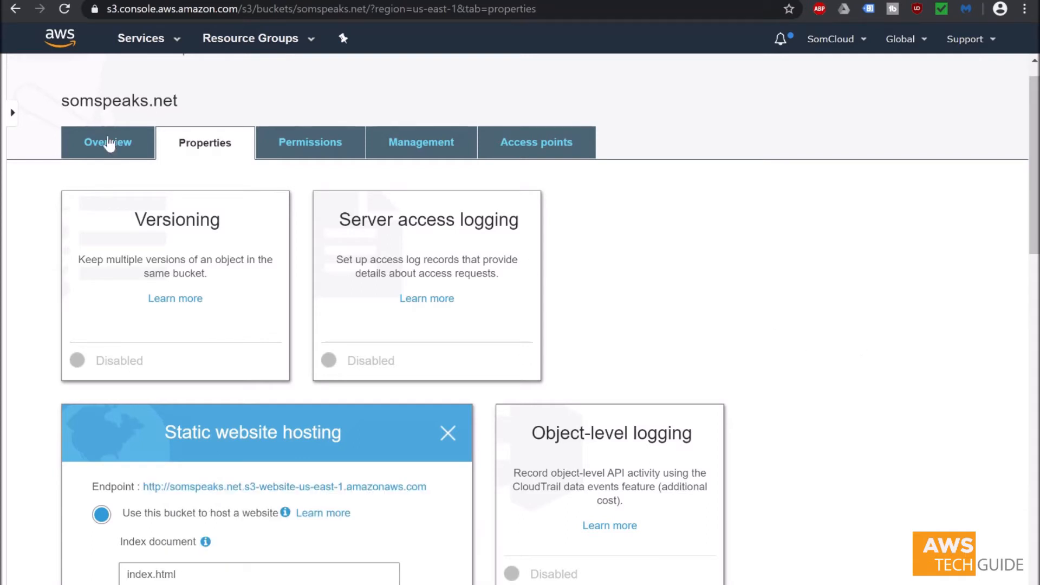
# Step: Add the assets folder and index.html from the local html5up-aerial folder to a new upload for the bucket
pyautogui.click(131, 141)
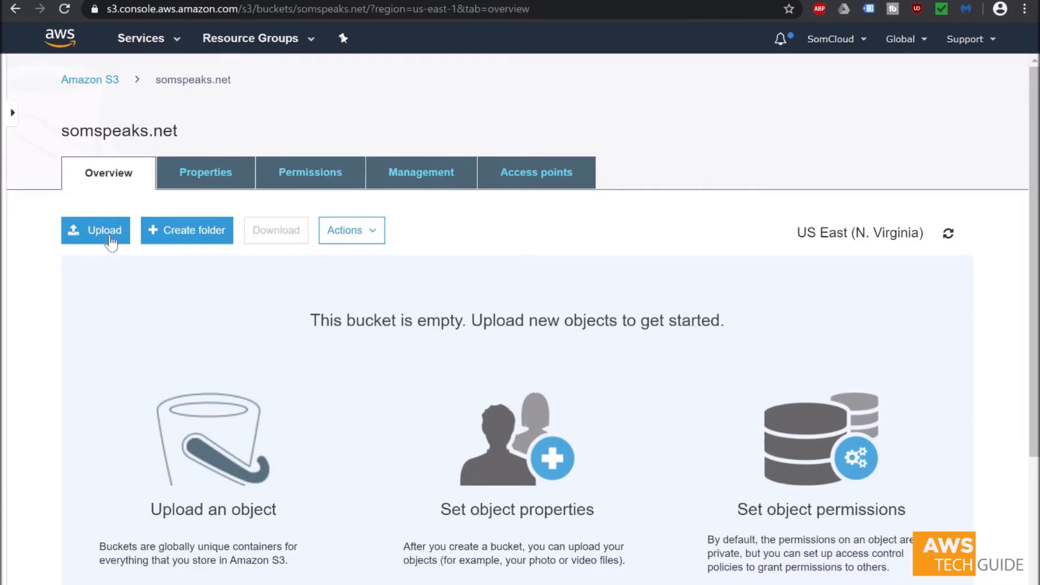
pyautogui.click(108, 238)
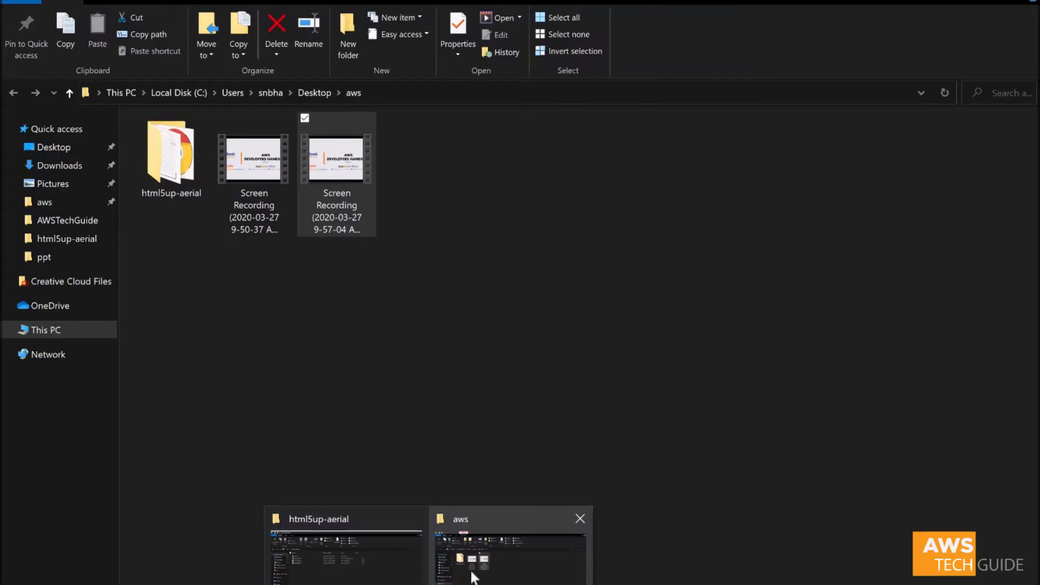
pyautogui.click(474, 560)
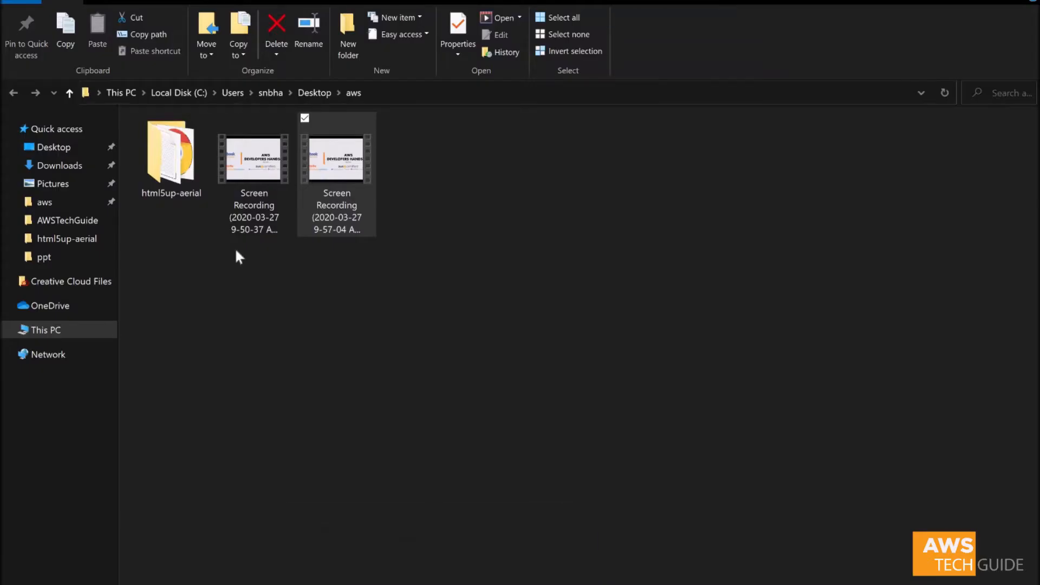
pyautogui.doubleClick(195, 181)
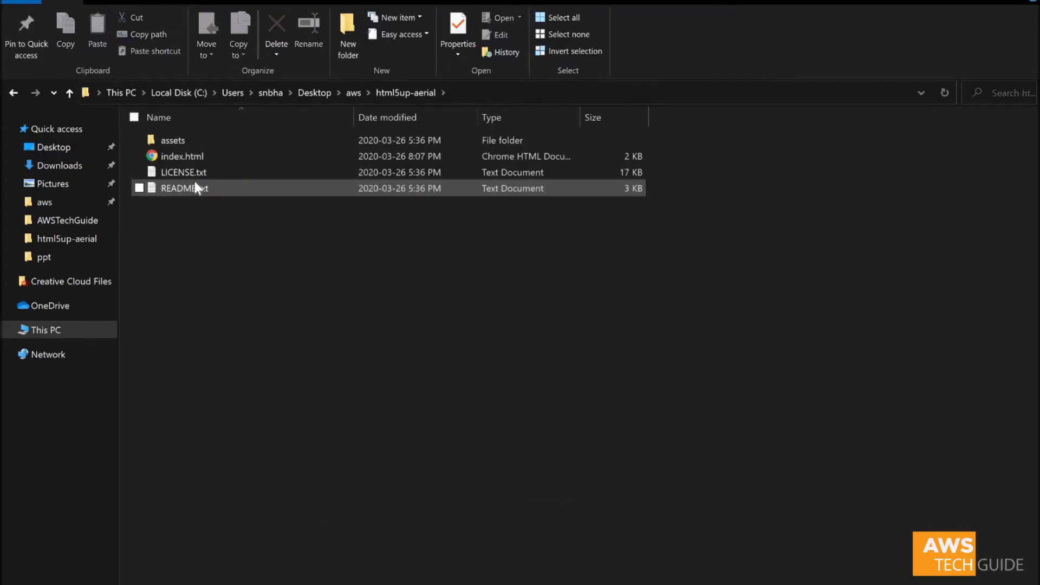
pyautogui.click(222, 191)
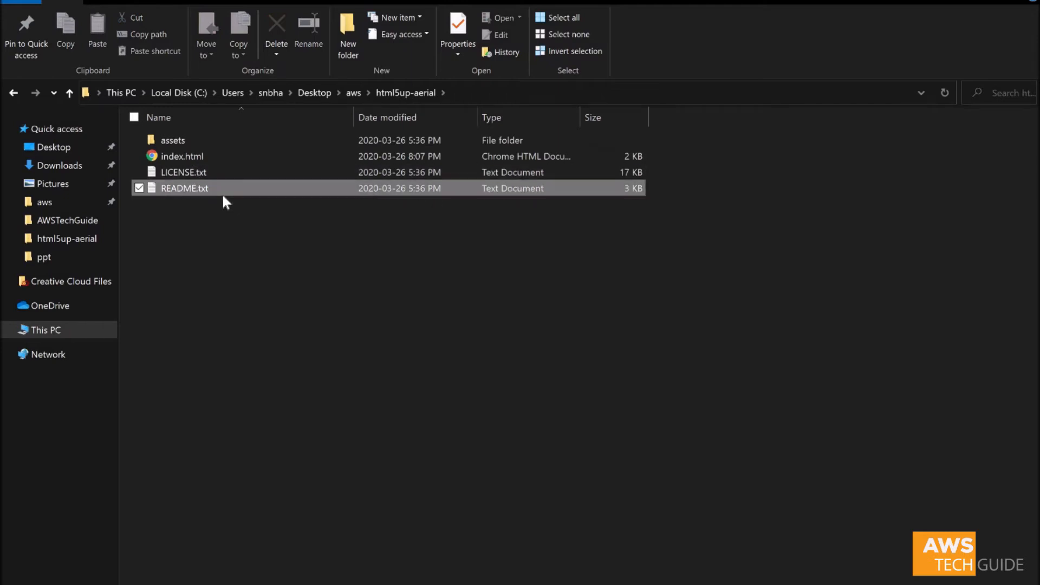
pyautogui.click(196, 139)
pyautogui.keyDown('ctrl'); pyautogui.click(194, 155); pyautogui.keyUp('ctrl')
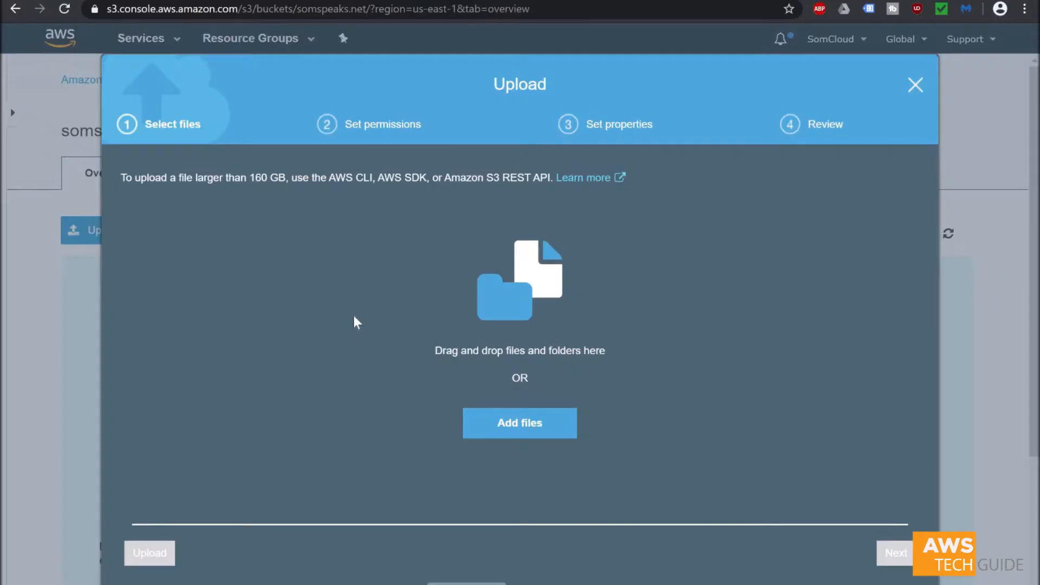
pyautogui.moveTo(356, 322); pyautogui.dragTo(357, 319)
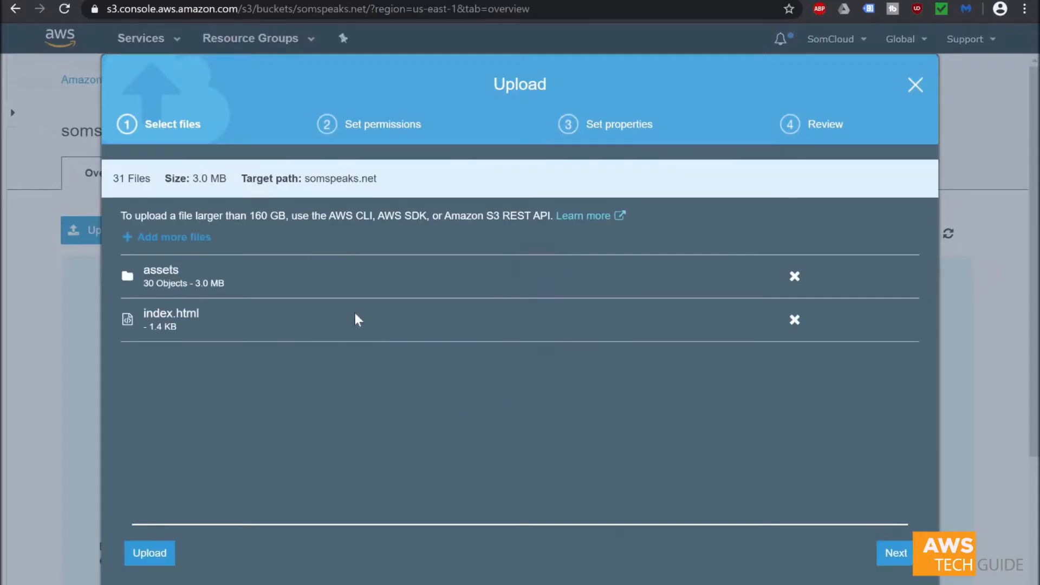
# Step: Upload the selected files to the somspeaks.net bucket without public read access, using the Standard storage class
pyautogui.click(890, 553)
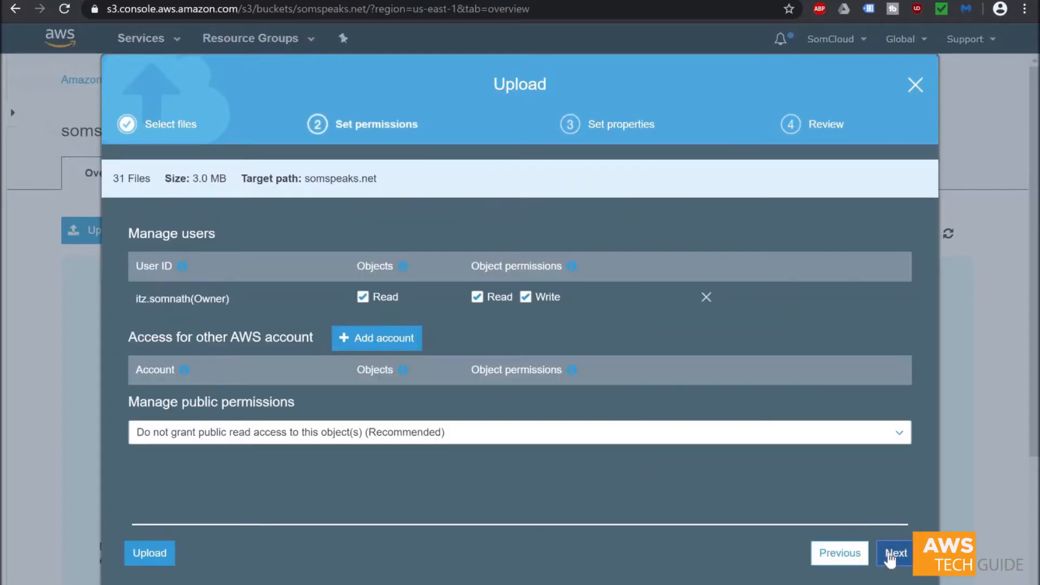
pyautogui.click(904, 558)
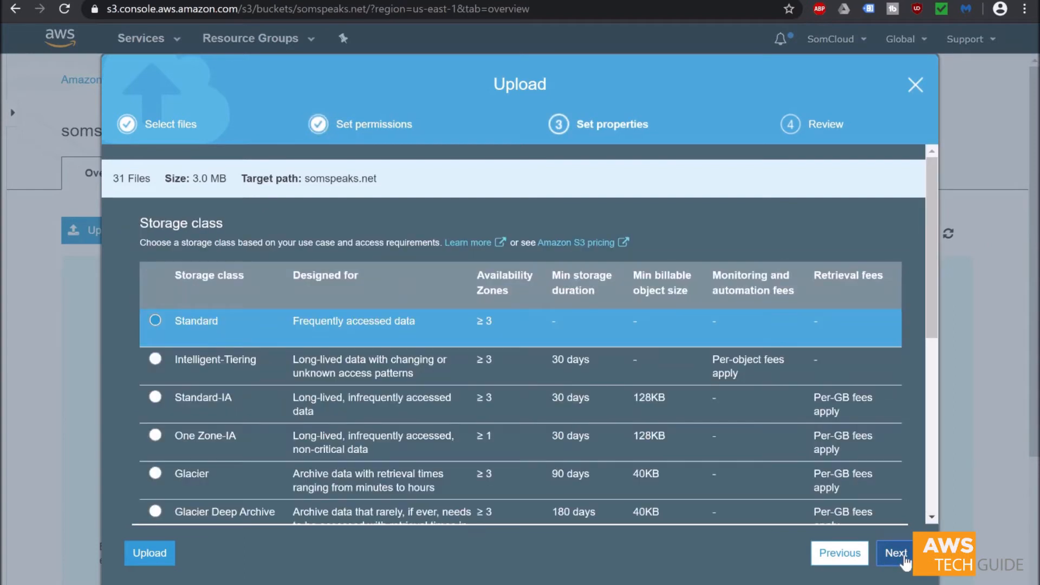
pyautogui.click(904, 558)
pyautogui.click(890, 554)
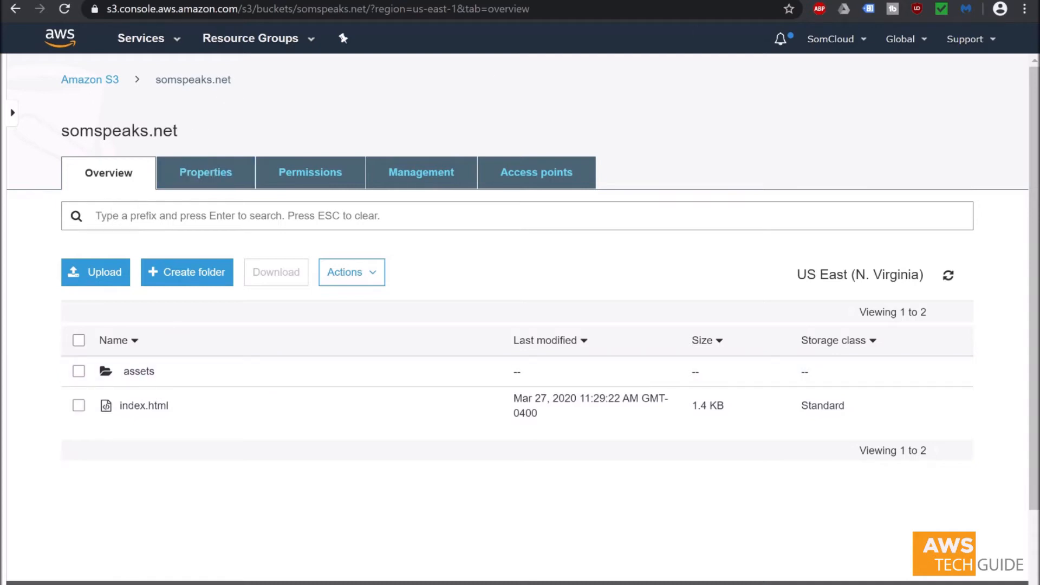
# Step: Load the copied S3 website endpoint URL in the browser tab showing somspeaks.net to check the site
pyautogui.click(776, 0)
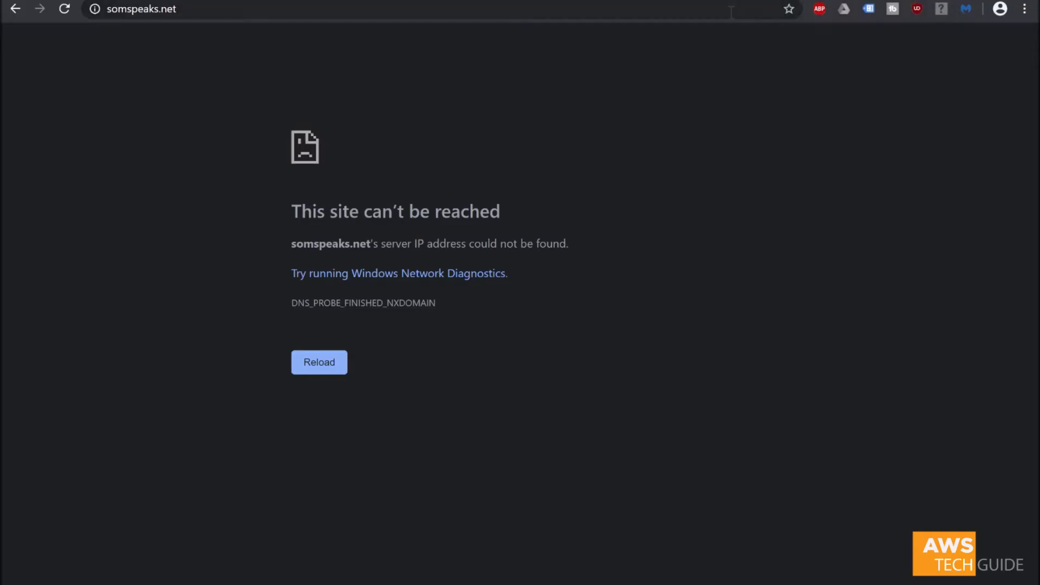
pyautogui.click(731, 12)
pyautogui.hotkey('ctrl', 'v')
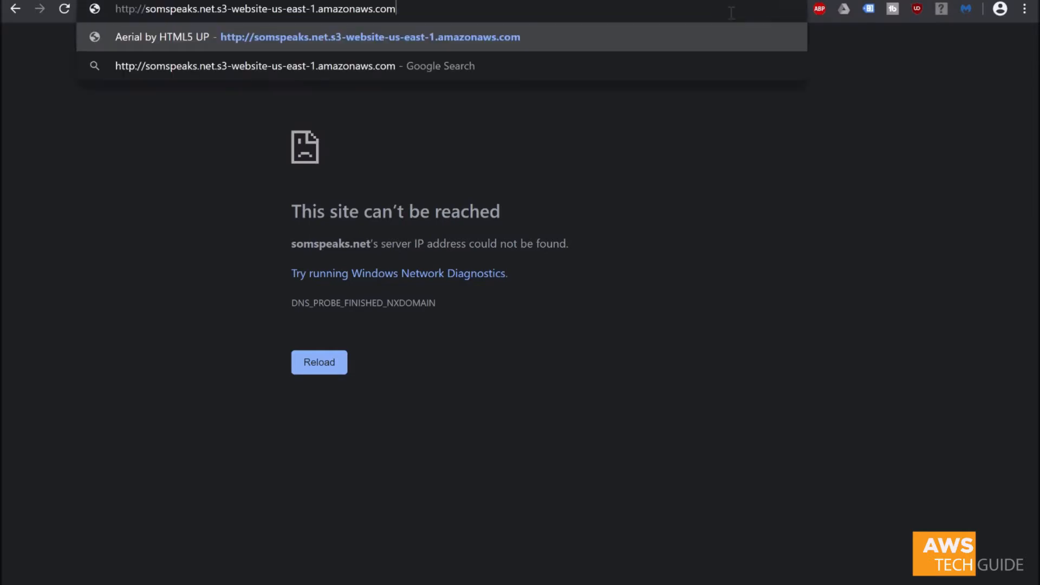
pyautogui.press('Return')
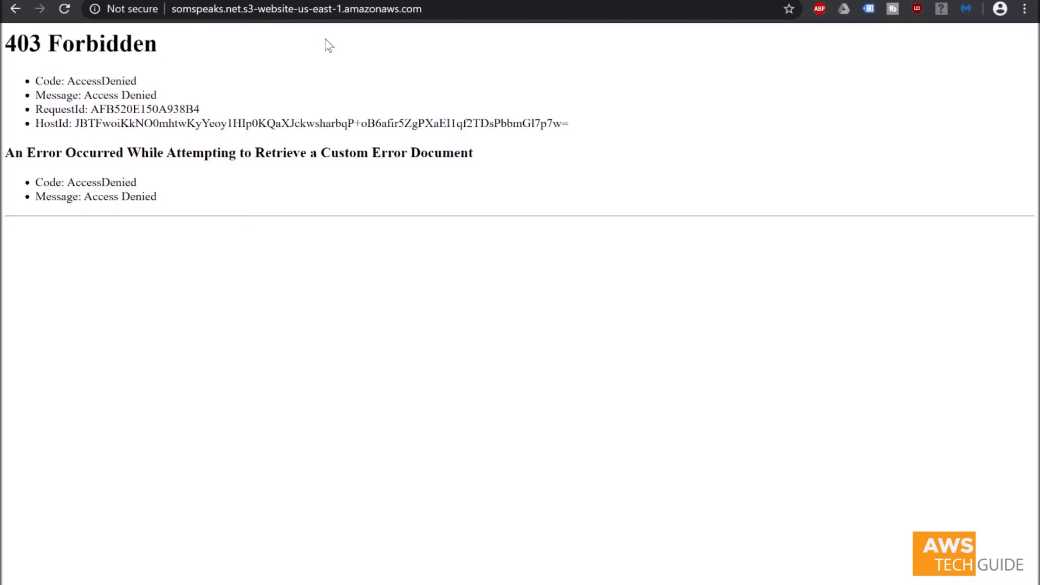
# Step: Copy the PublicReadGetObject example policy from the AWS documentation page into the somspeaks.net bucket policy editor
pyautogui.click(281, 0)
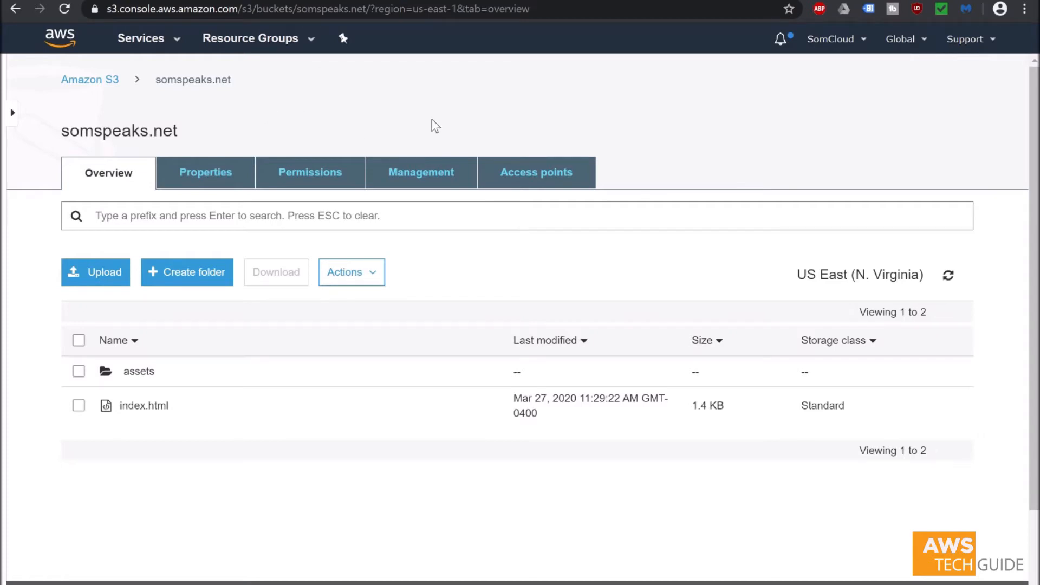
pyautogui.click(315, 178)
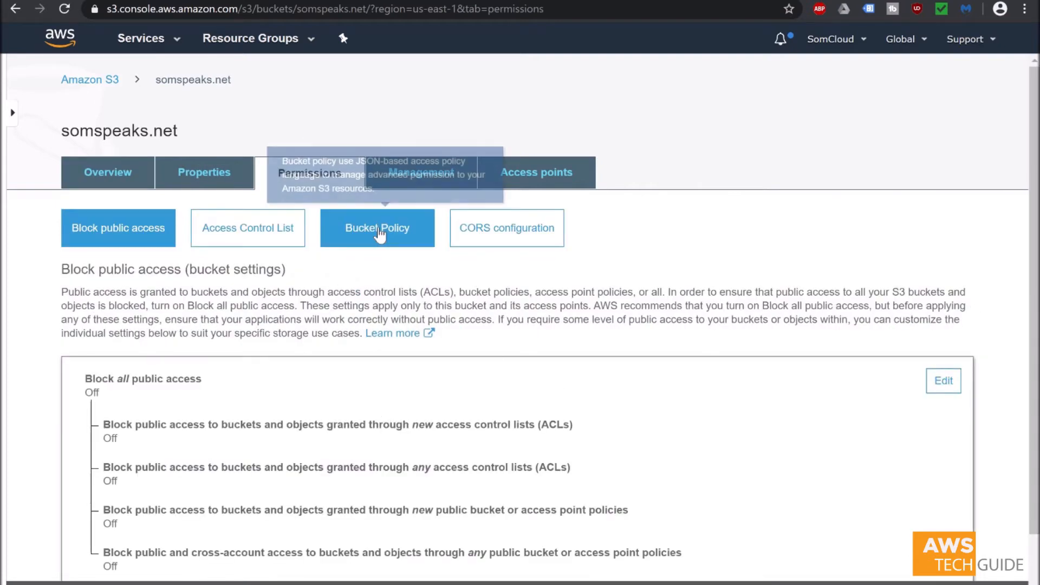
pyautogui.click(379, 232)
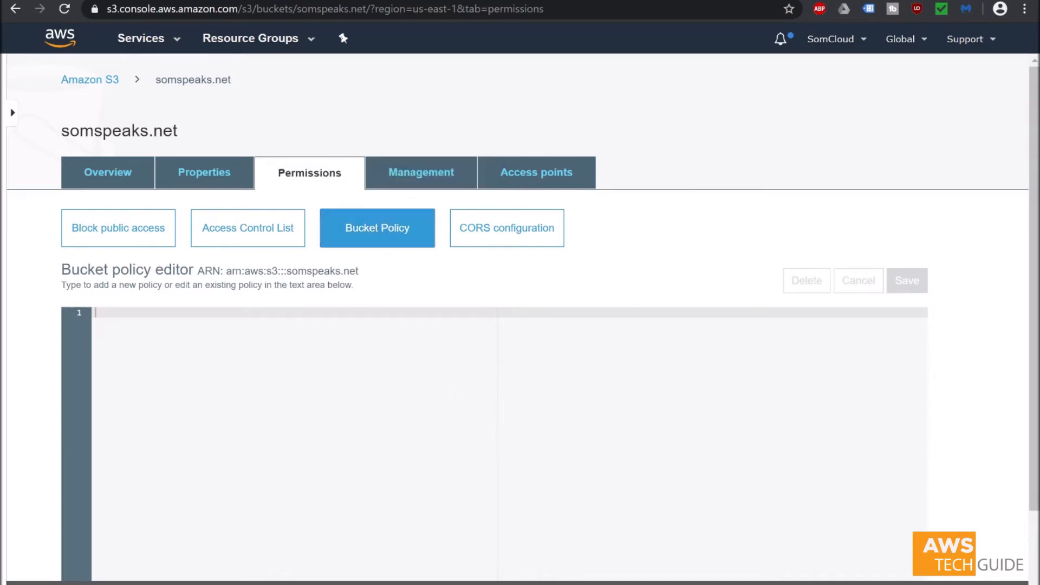
pyautogui.click(179, 3)
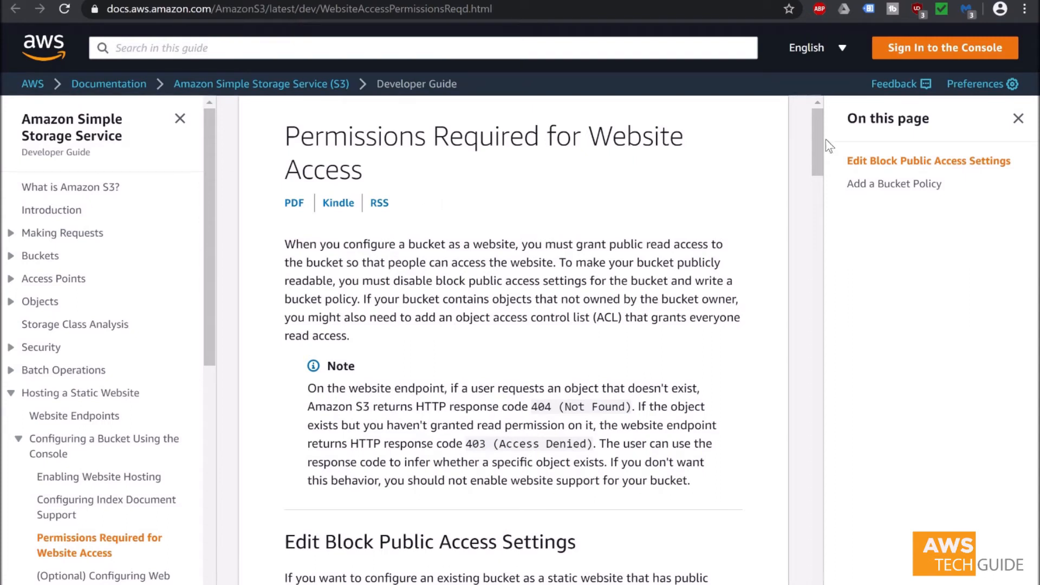
pyautogui.moveTo(818, 136); pyautogui.dragTo(826, 379)
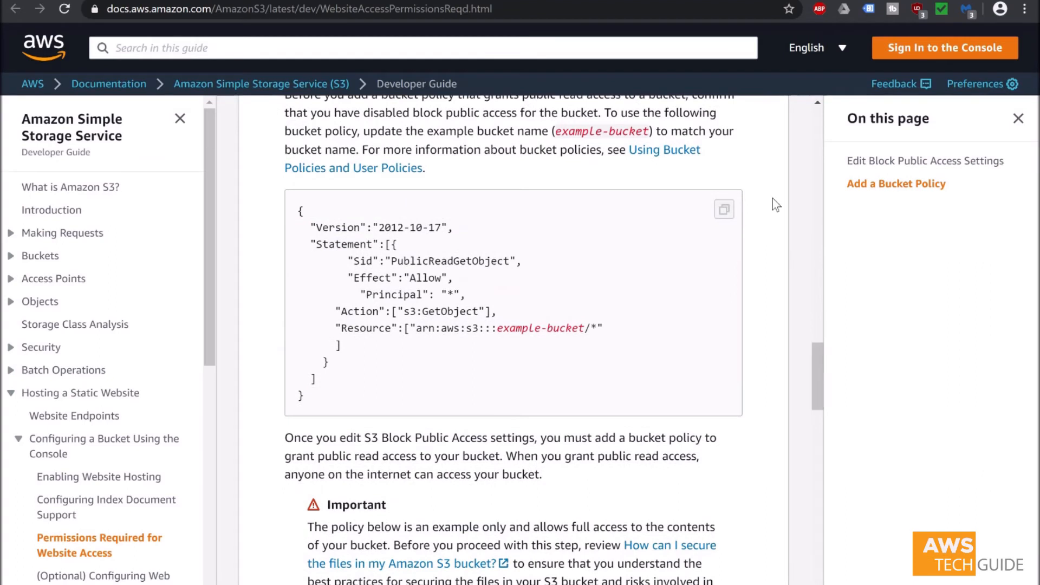
pyautogui.click(725, 211)
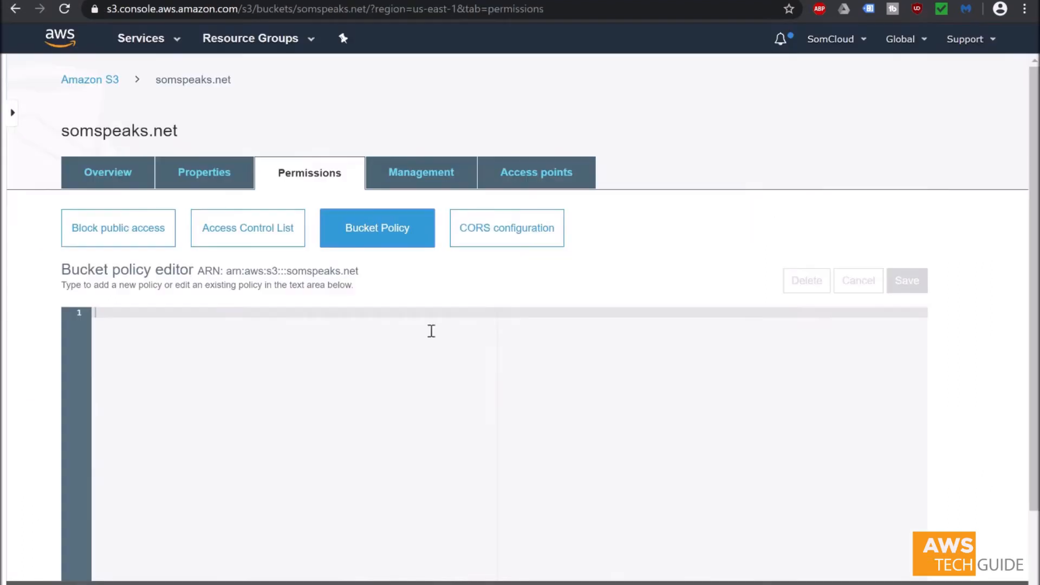
pyautogui.click(348, 447)
pyautogui.hotkey('ctrl', 'v')
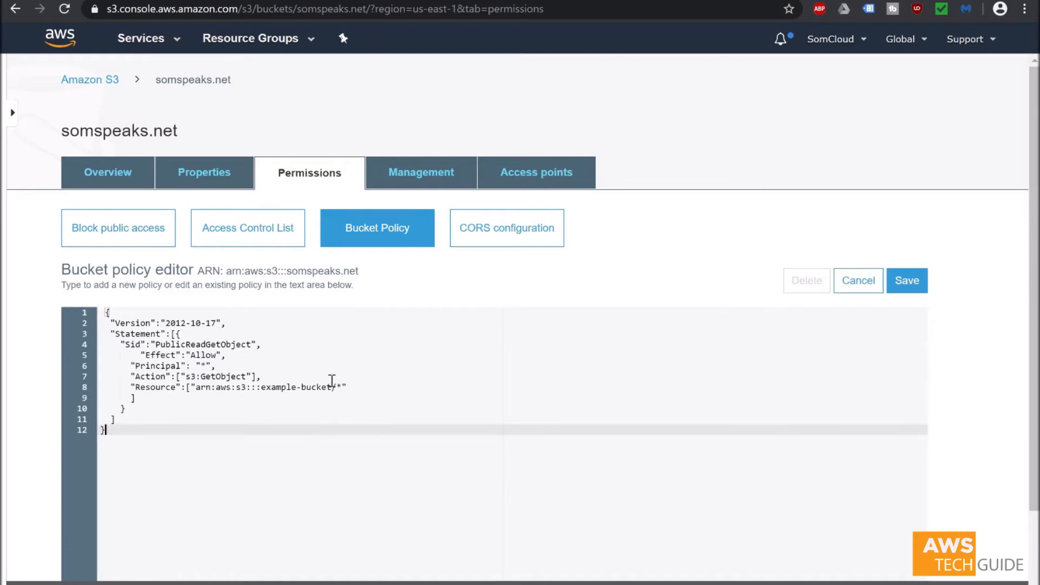
# Step: Replace example-bucket with somspeaks.net in the policy's Resource ARN and save the bucket policy
pyautogui.click(332, 387)
pyautogui.moveTo(332, 386); pyautogui.dragTo(263, 387)
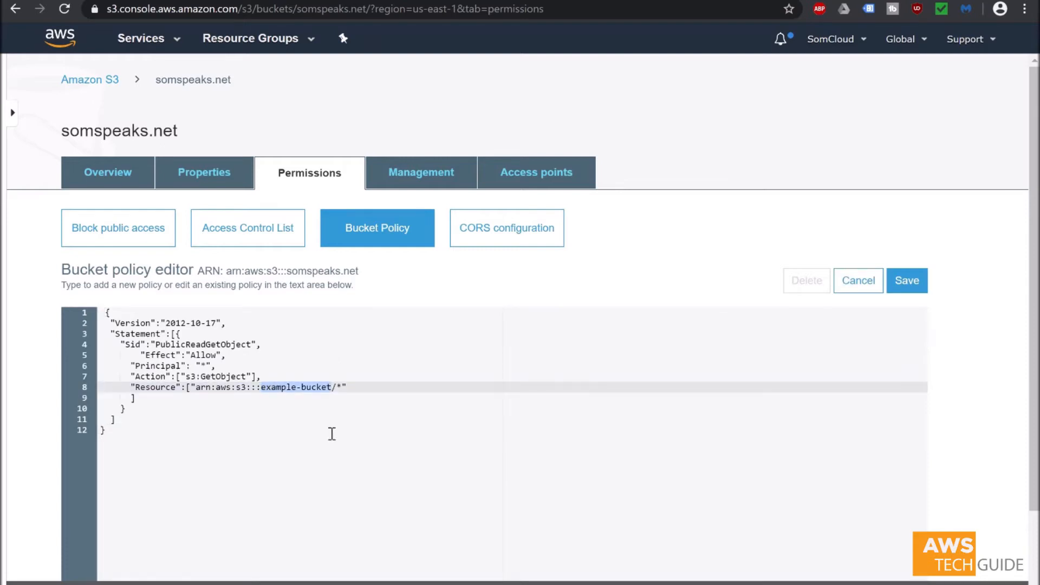
pyautogui.write('s')
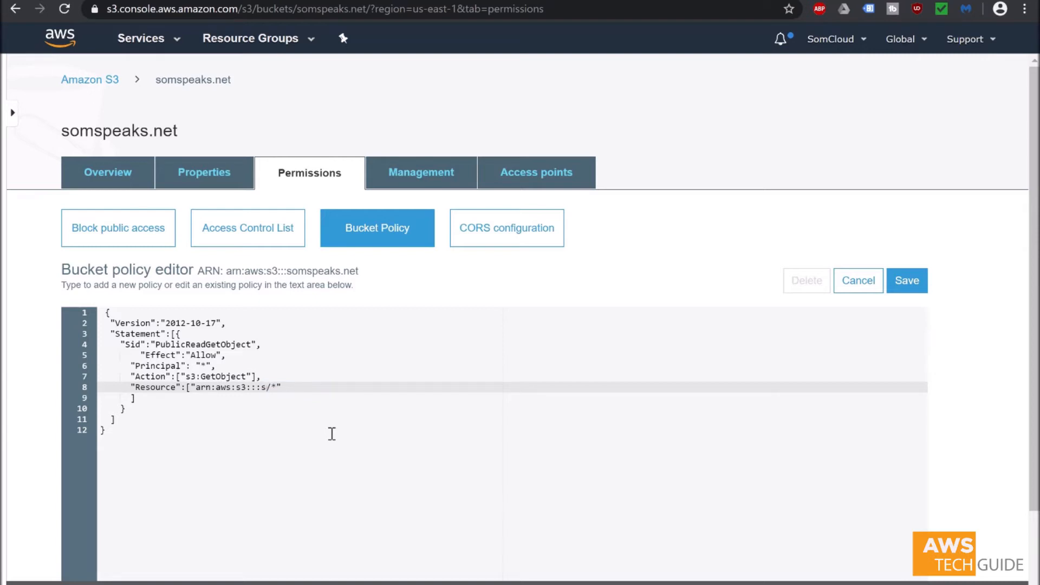
pyautogui.write('omspeaks.net')
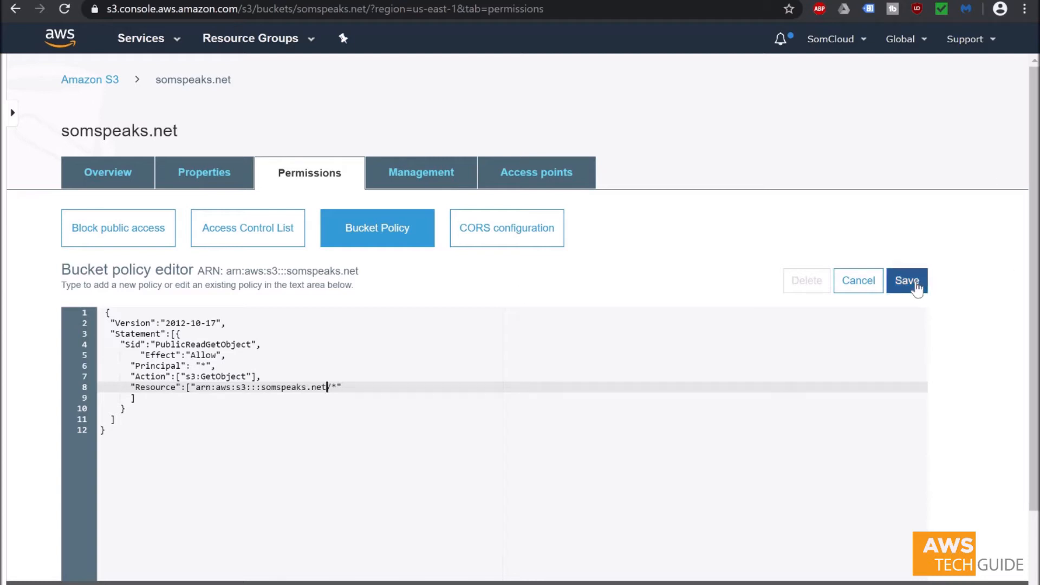
pyautogui.click(917, 287)
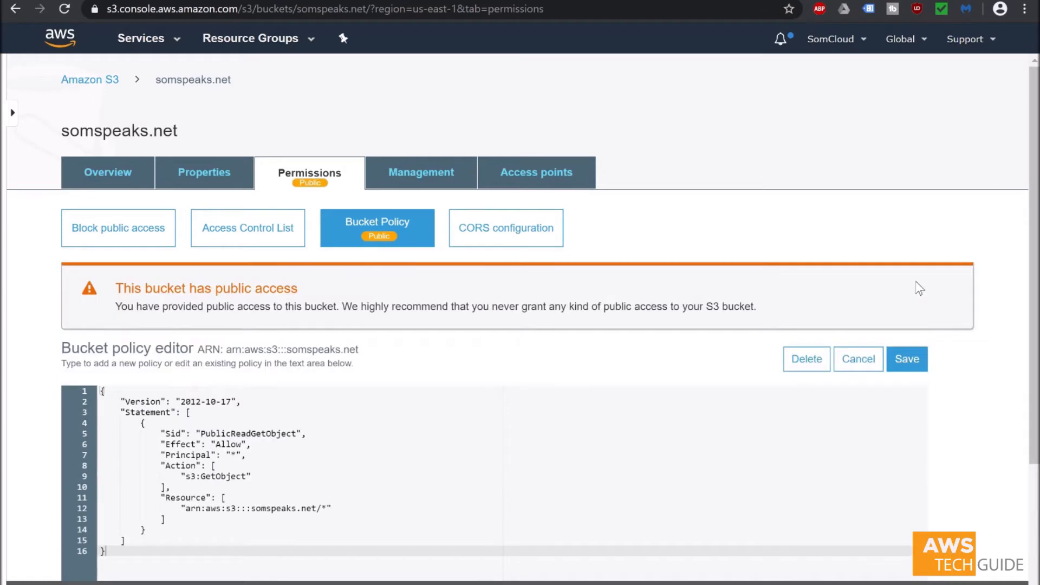
# Step: Reload the S3 website endpoint in its browser tab to check public access to the site
pyautogui.click(513, 1)
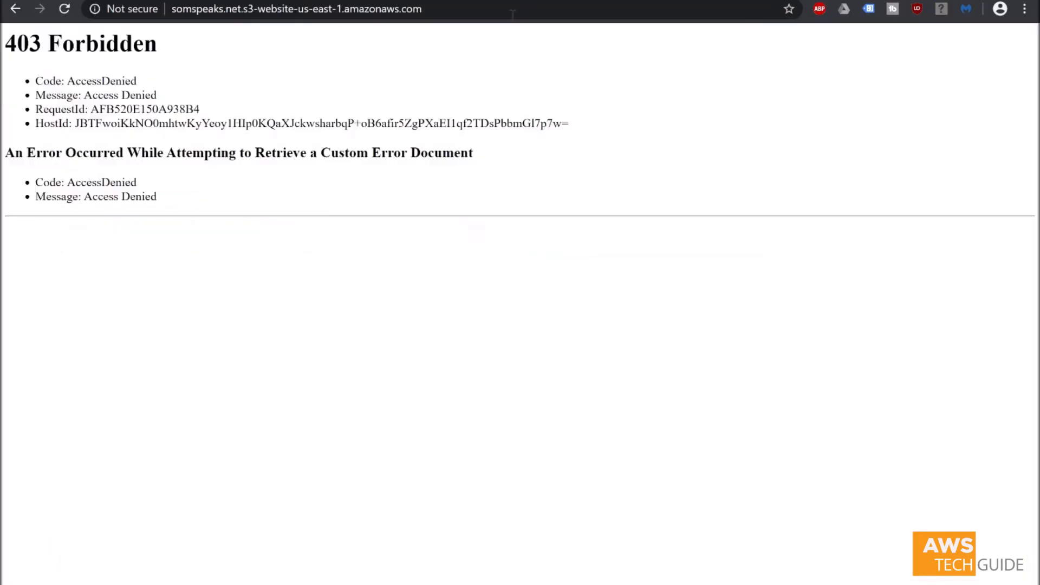
pyautogui.click(480, 11)
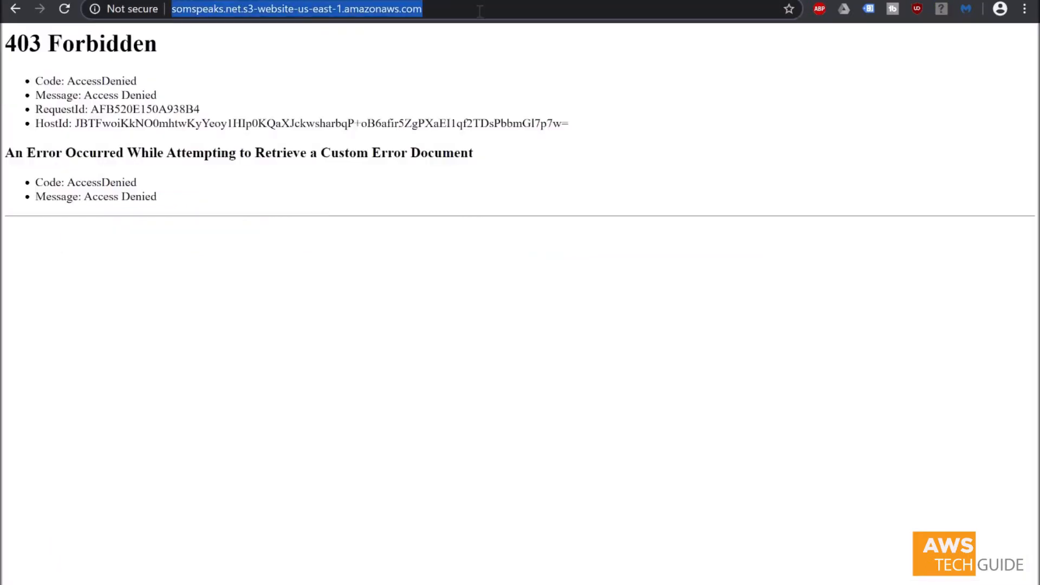
pyautogui.press('Return')
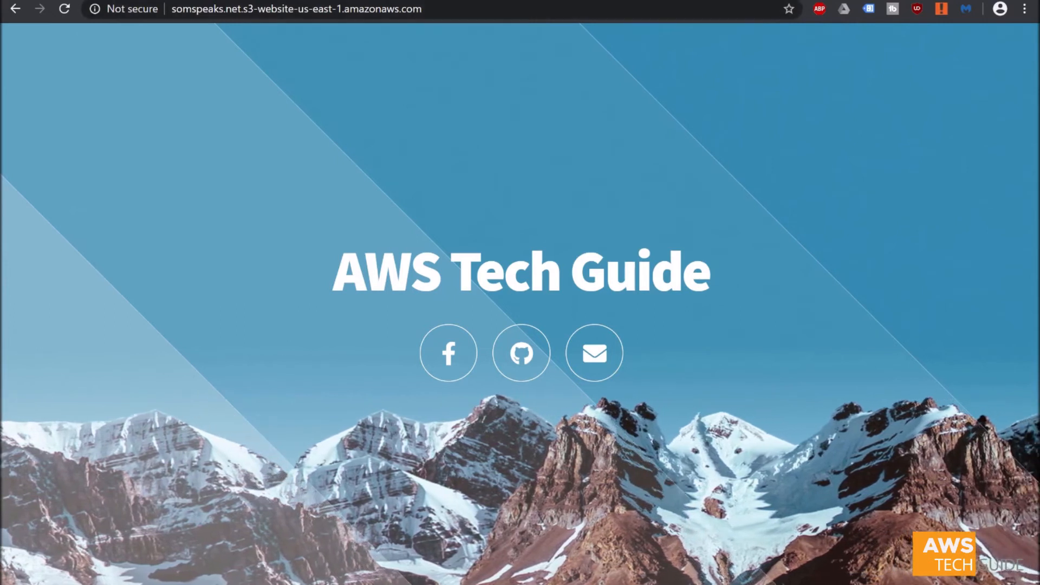
# Step: Go to AWS Certificate Manager from the S3 console and start a request for a public certificate
pyautogui.click(76, 1)
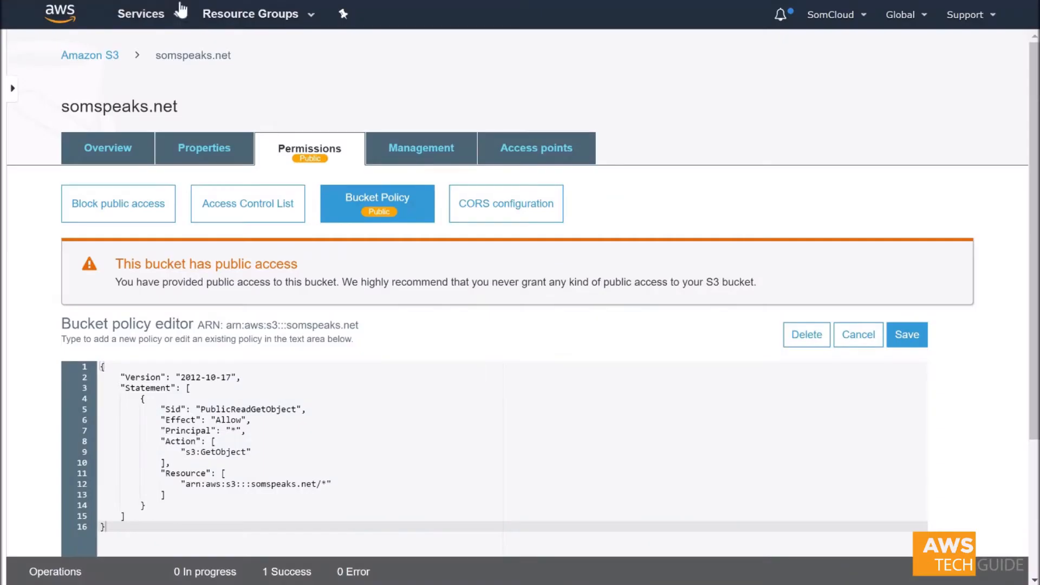
pyautogui.click(157, 16)
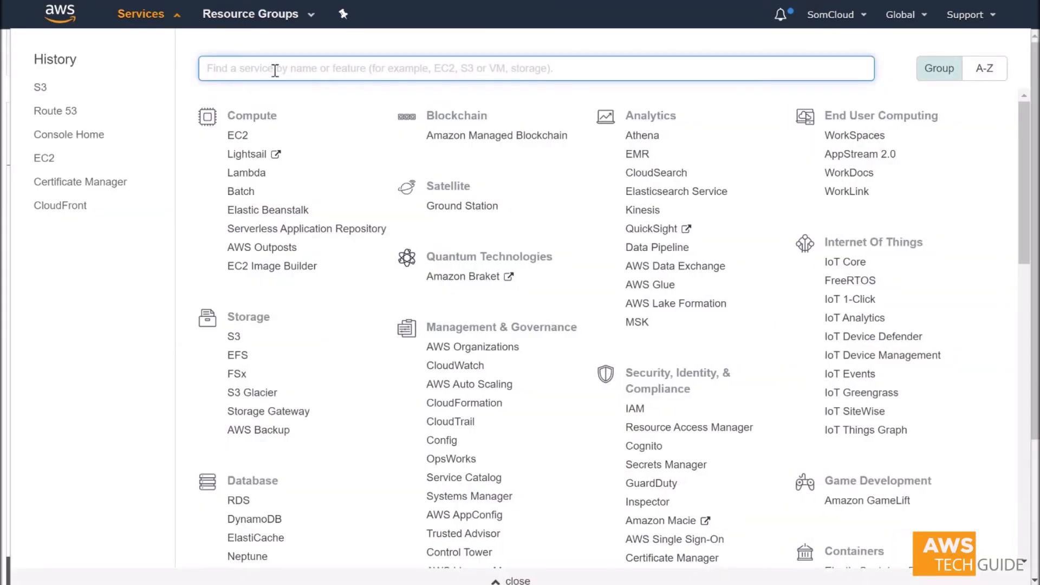
pyautogui.write('certif')
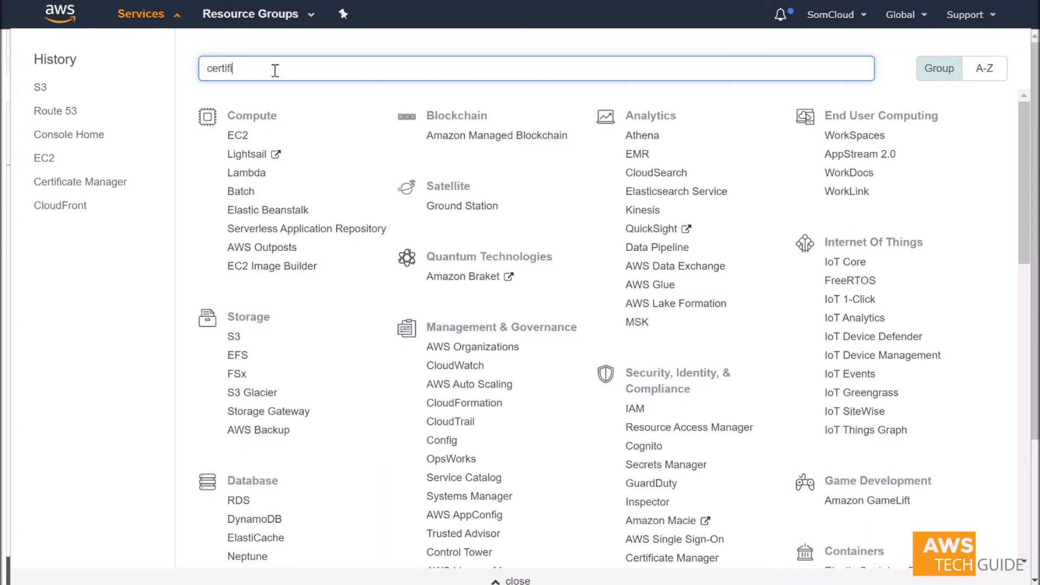
pyautogui.write('i')
pyautogui.click(281, 99)
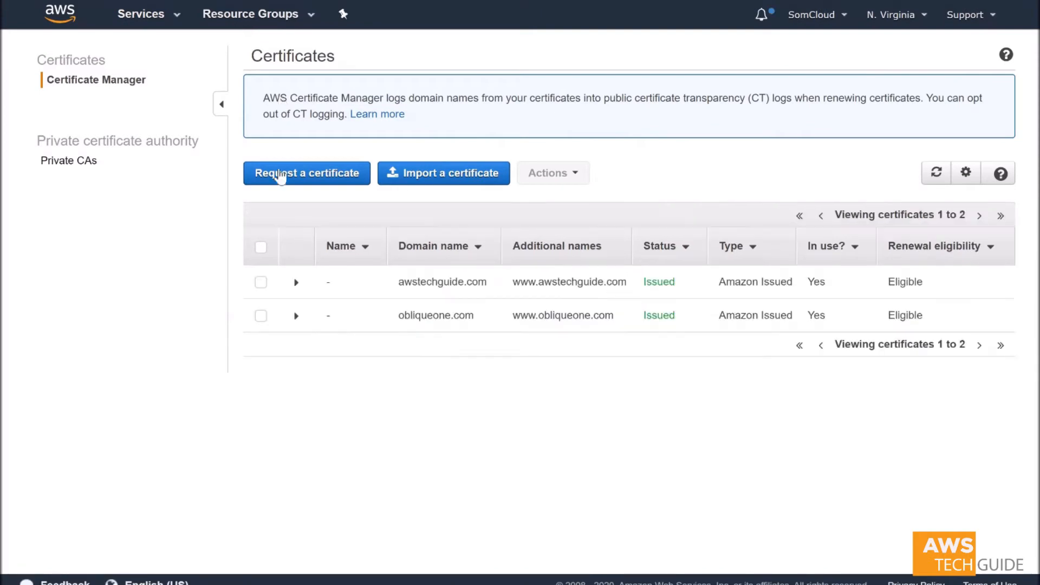
pyautogui.click(278, 174)
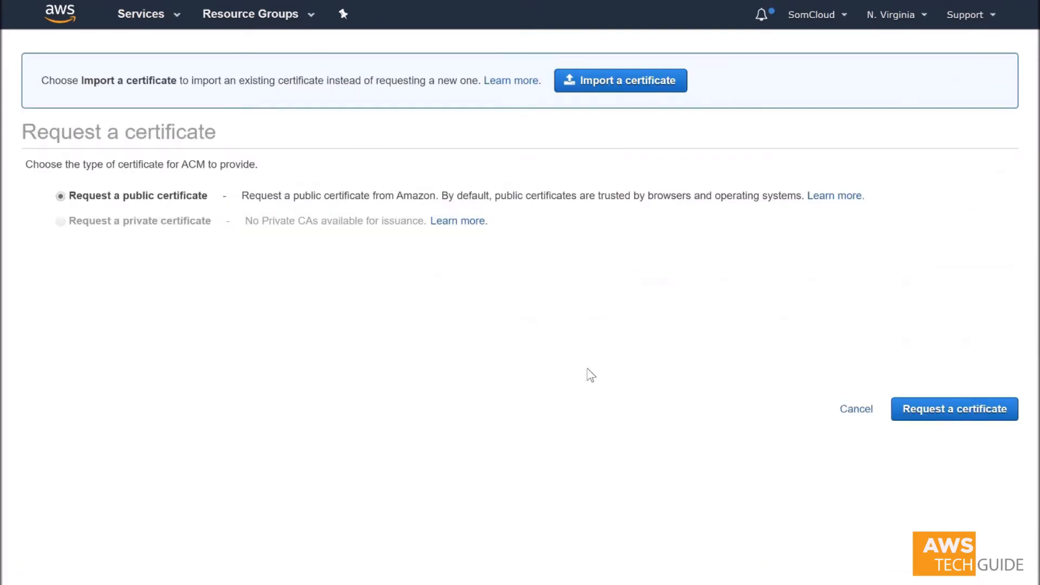
pyautogui.click(919, 408)
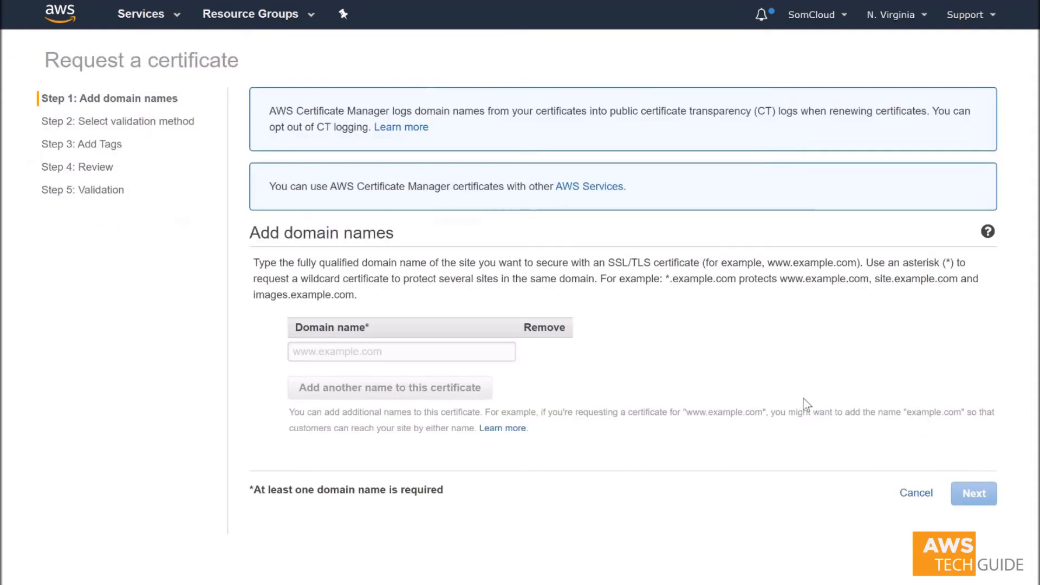
pyautogui.click(454, 353)
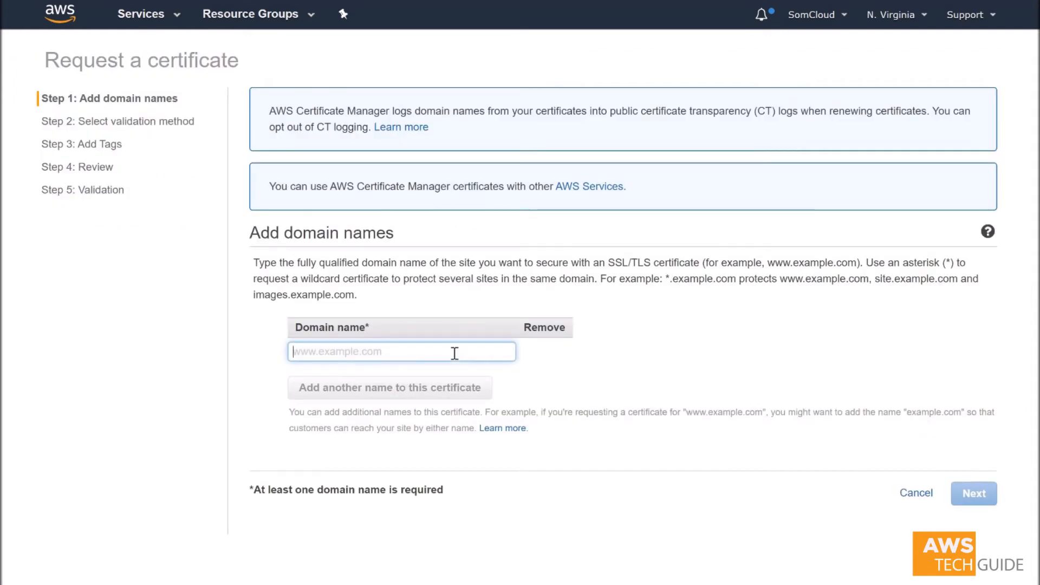
pyautogui.write('somspea')
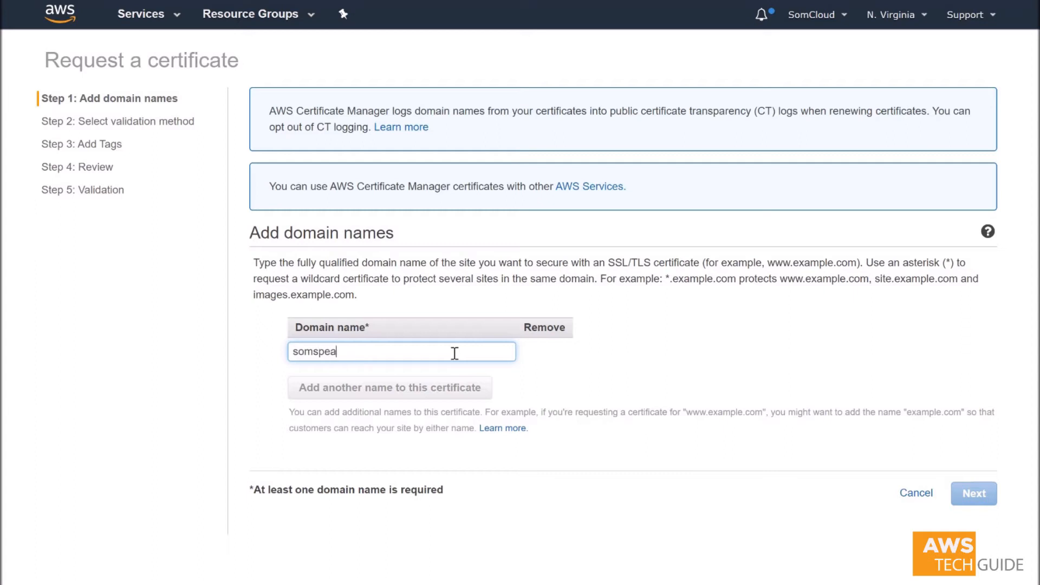
pyautogui.write('ks.net')
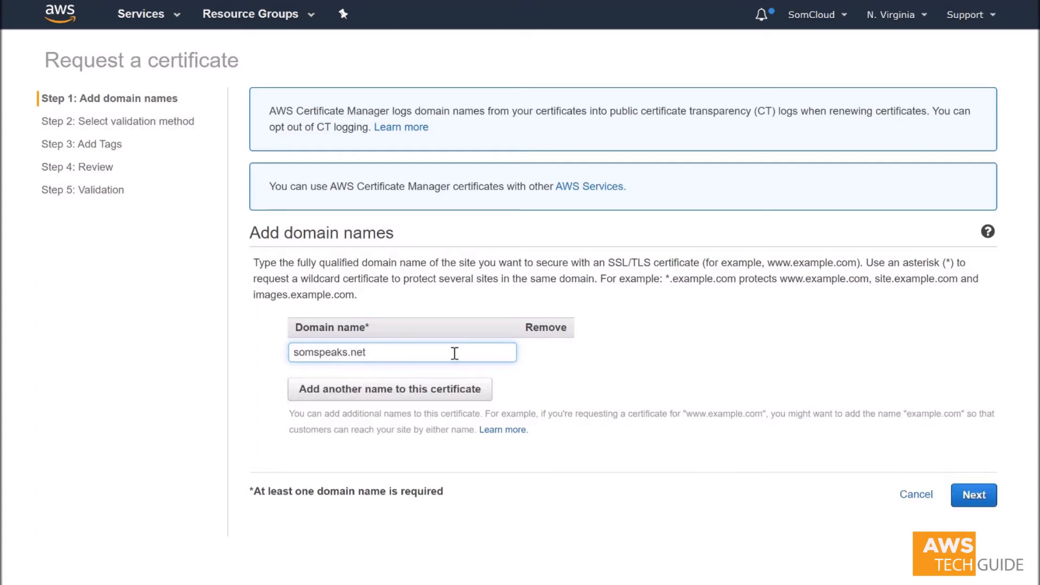
pyautogui.hotkey('ctrl', 'a')
pyautogui.hotkey('ctrl', 'c')
pyautogui.click(446, 395)
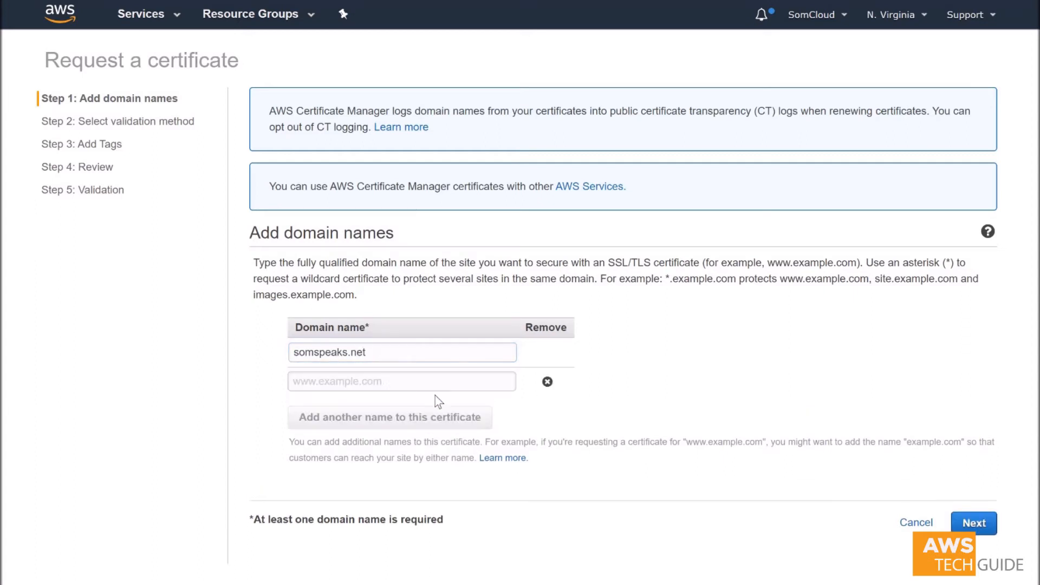
pyautogui.click(416, 383)
pyautogui.write('www.')
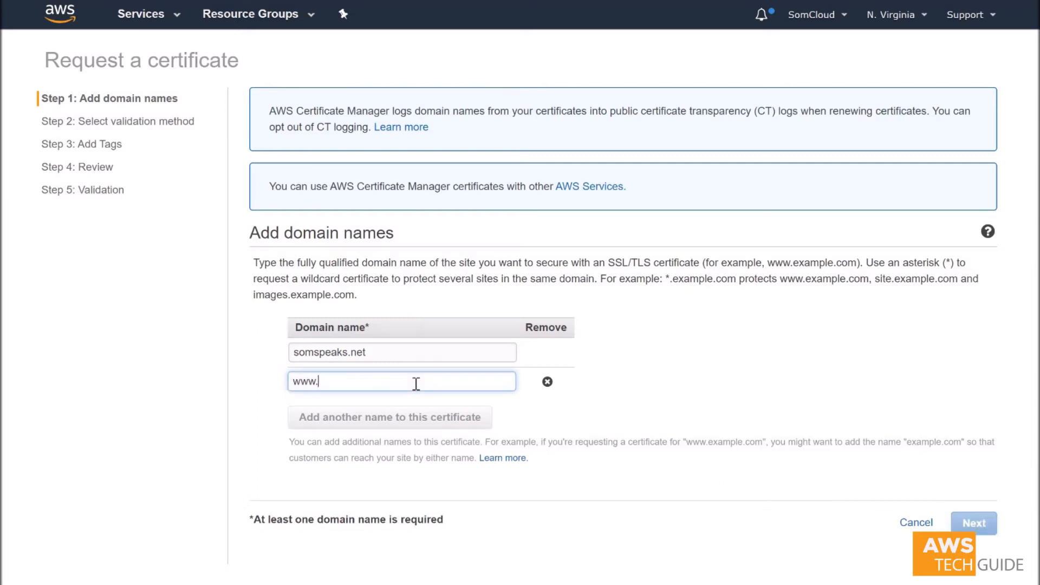
pyautogui.hotkey('ctrl', 'v')
pyautogui.click(651, 369)
pyautogui.click(974, 524)
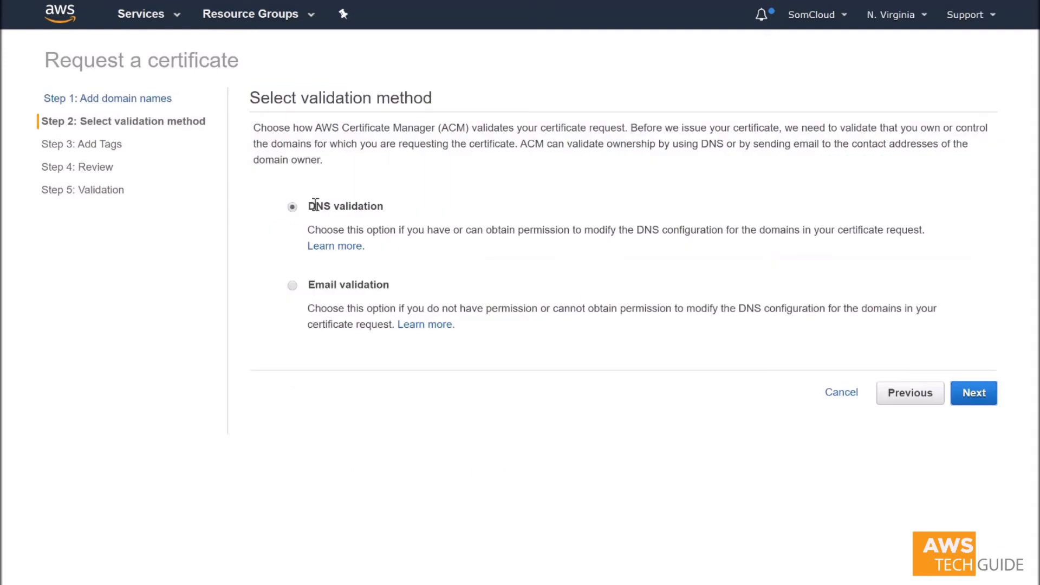
# Step: Keep DNS validation for the certificate, add the tag Domain with value somspeaks.net, and continue to the review
pyautogui.click(979, 402)
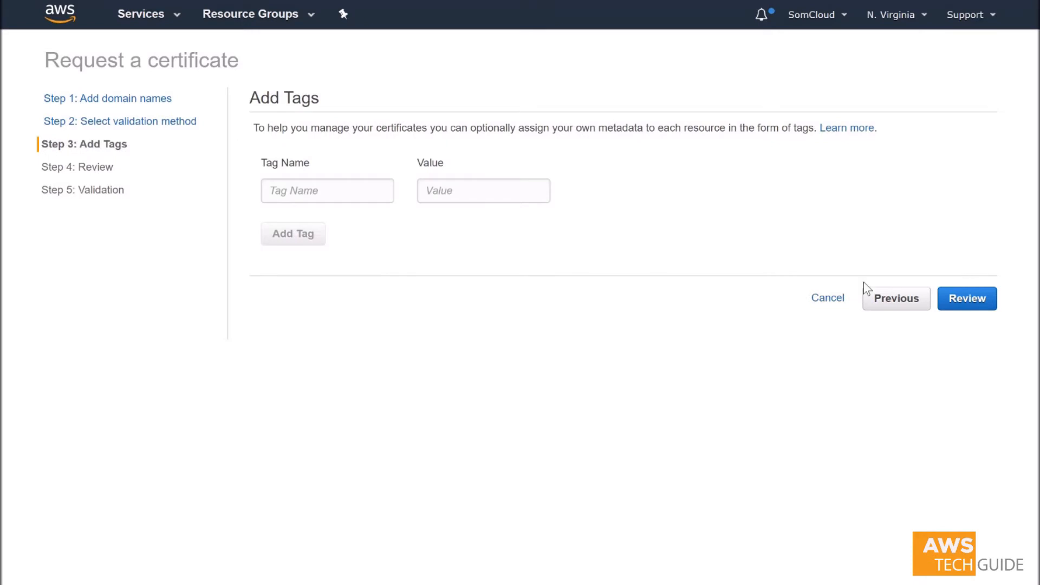
pyautogui.click(378, 189)
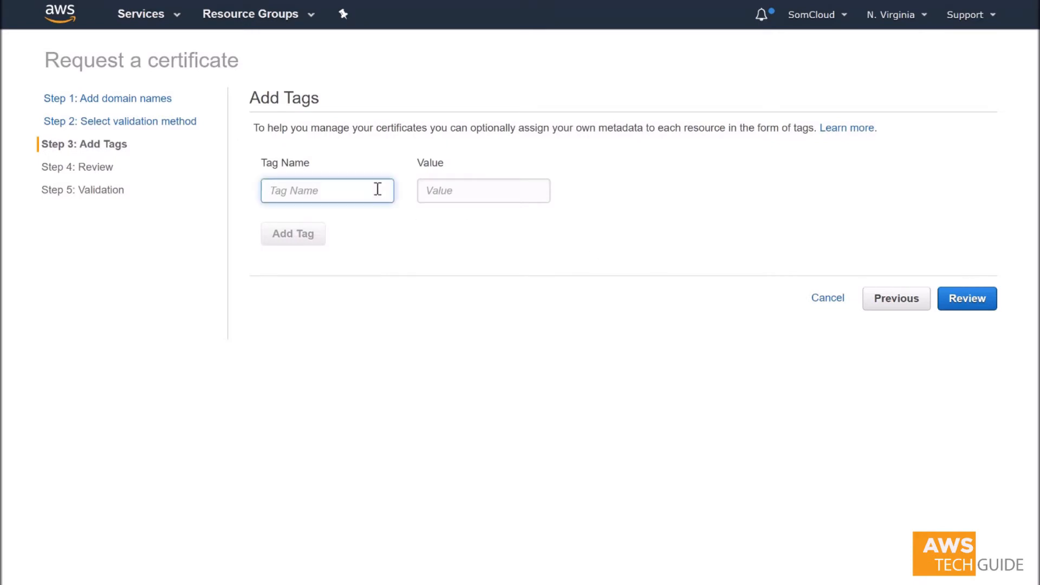
pyautogui.write('Domain')
pyautogui.press('Tab')
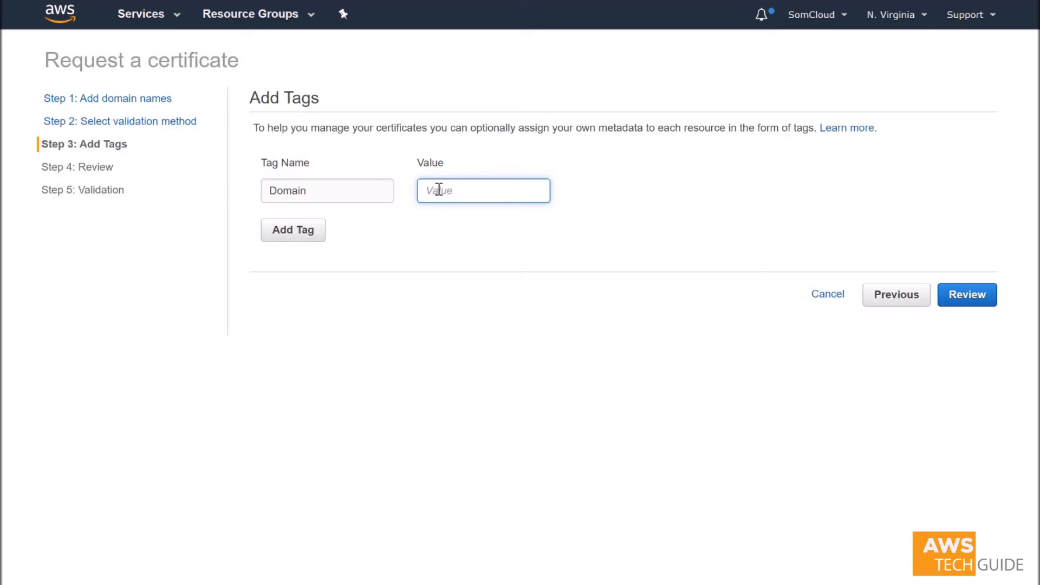
pyautogui.hotkey('ctrl', 'v')
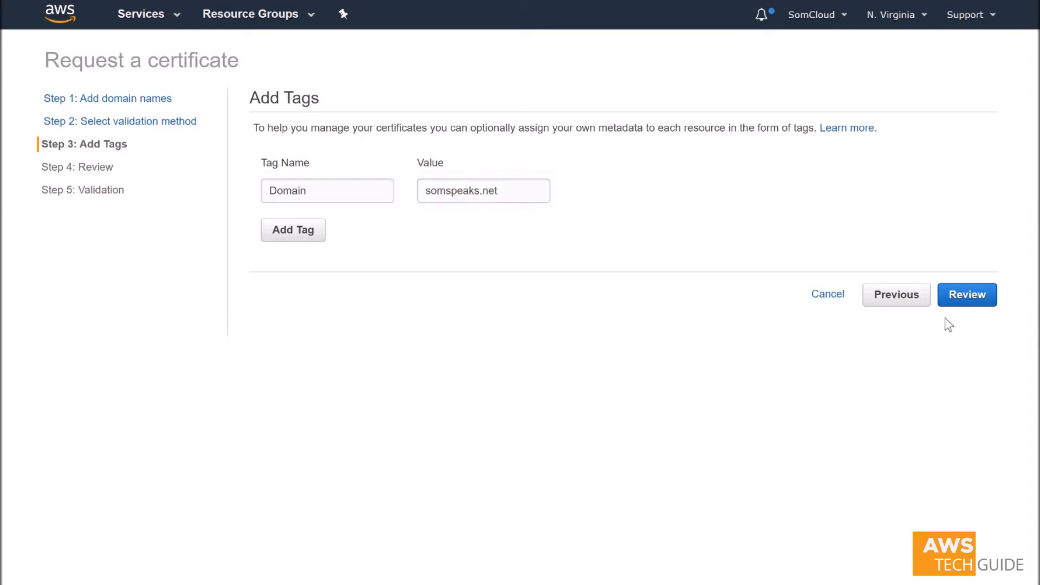
pyautogui.click(971, 301)
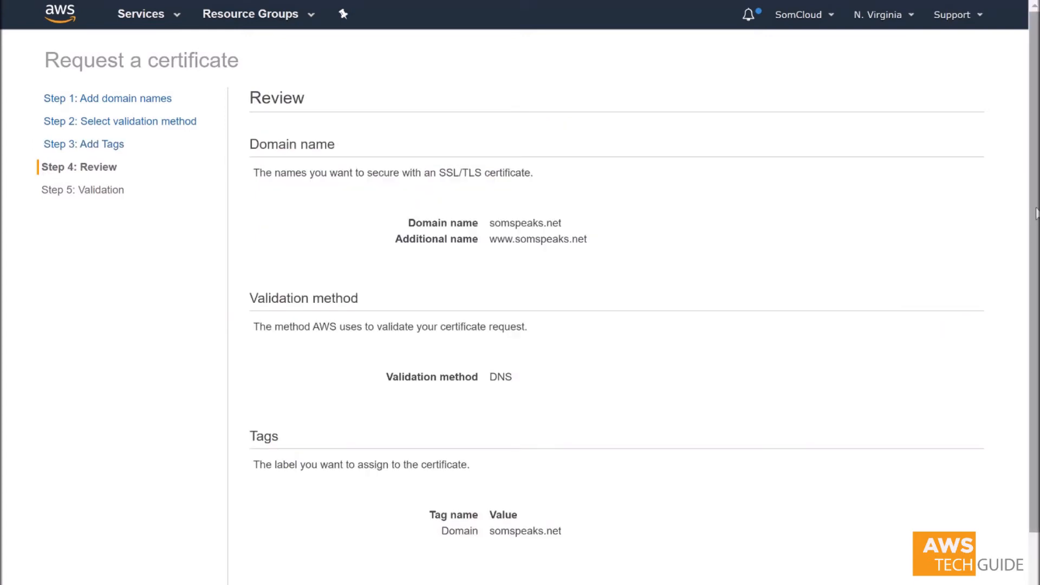
# Step: Confirm the reviewed certificate request and expand the CNAME validation details for somspeaks.net
pyautogui.scroll(-2, 975, 379)
pyautogui.click(899, 540)
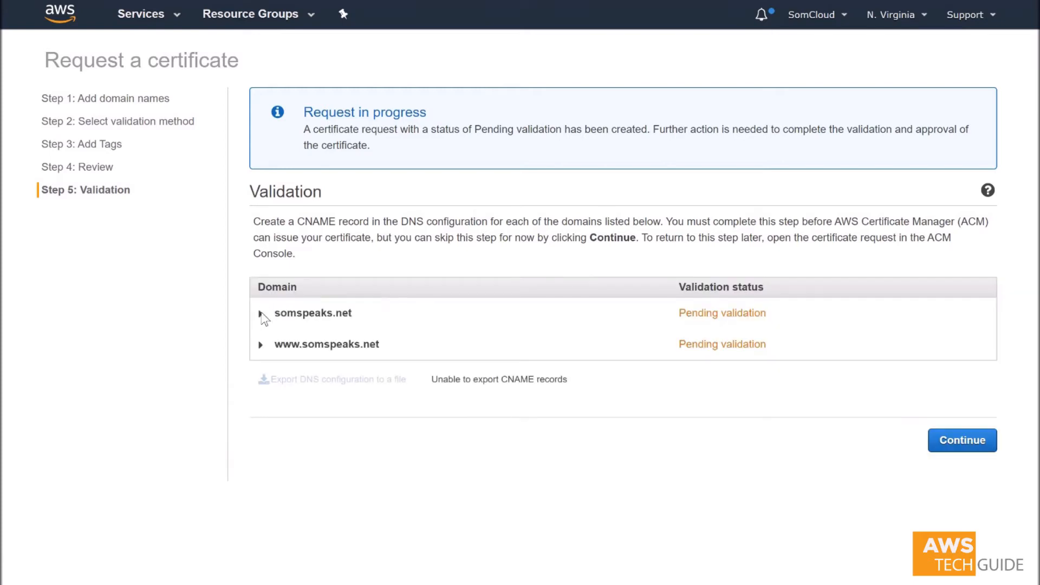
pyautogui.click(261, 314)
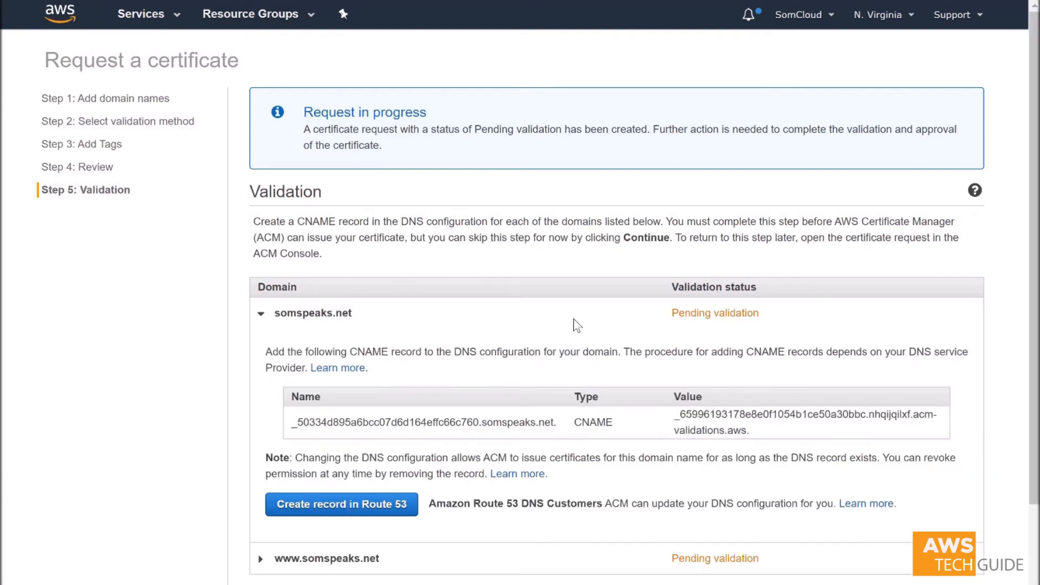
pyautogui.scroll(-3, 1034, 307)
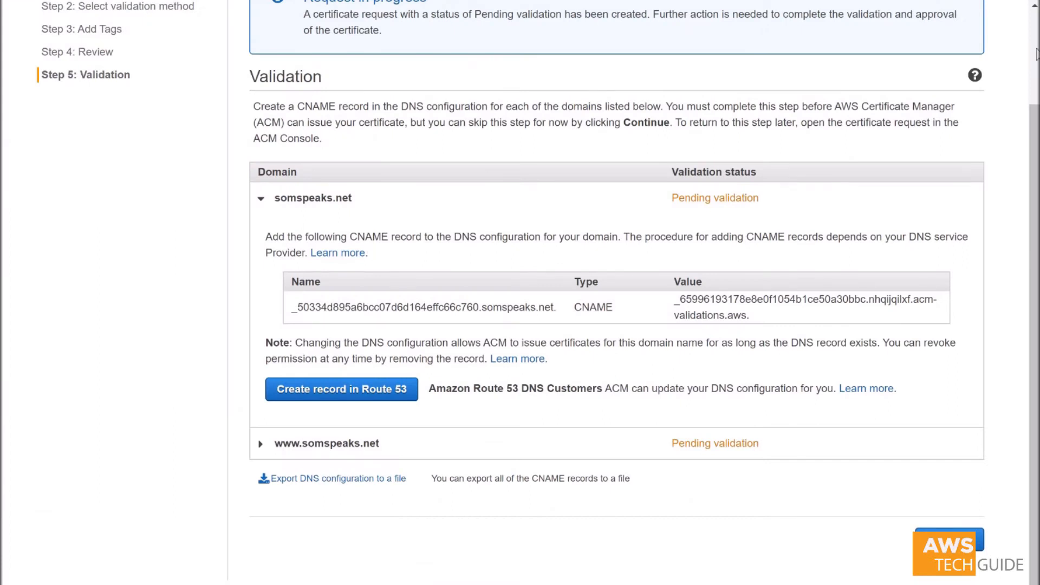
pyautogui.scroll(2, 1036, 54)
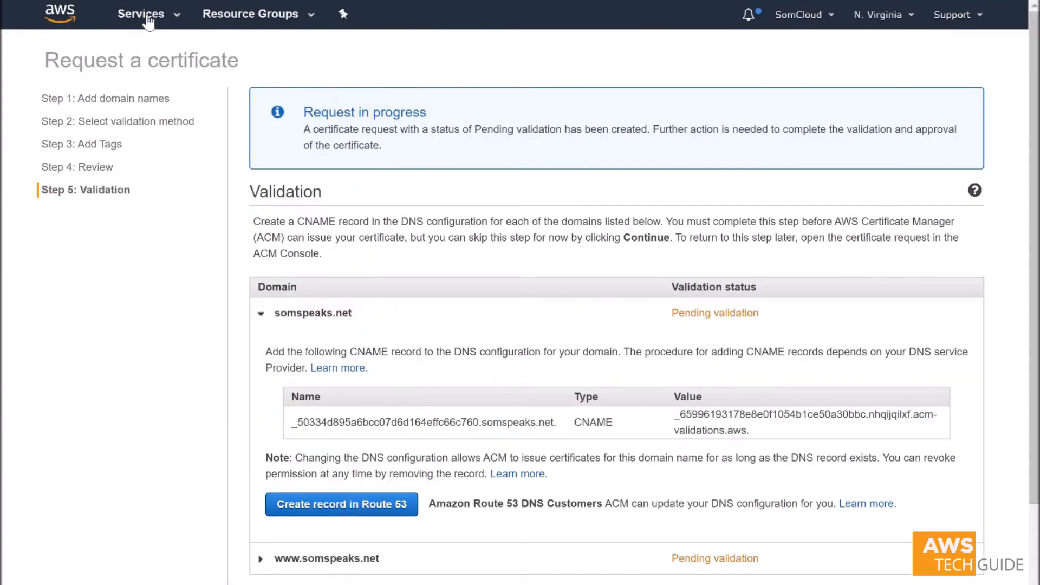
# Step: Open Route 53 in a separate browser tab and view the record sets of the somspeaks.net hosted zone
pyautogui.rightClick(147, 17)
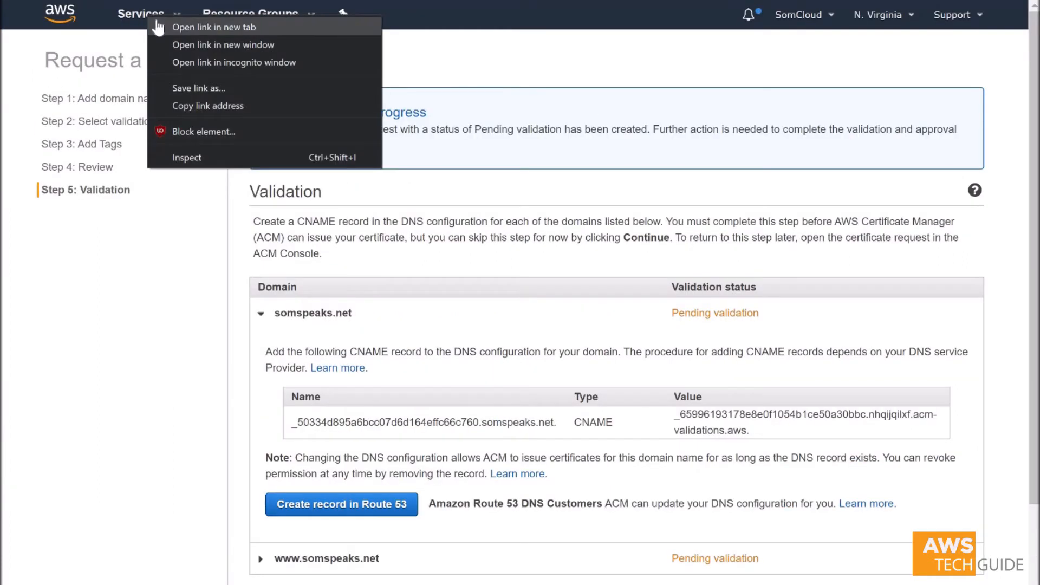
pyautogui.click(160, 26)
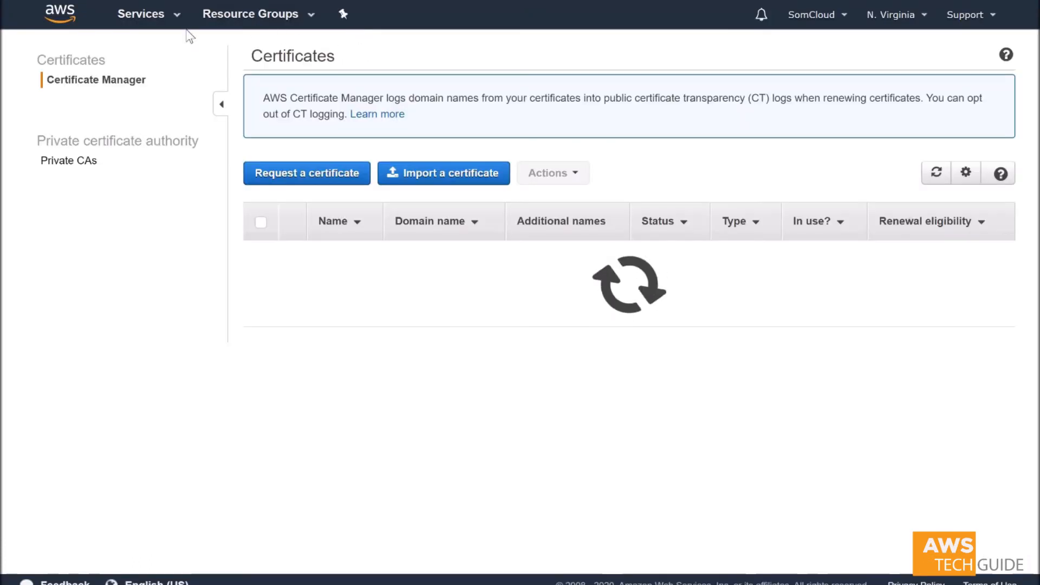
pyautogui.click(168, 15)
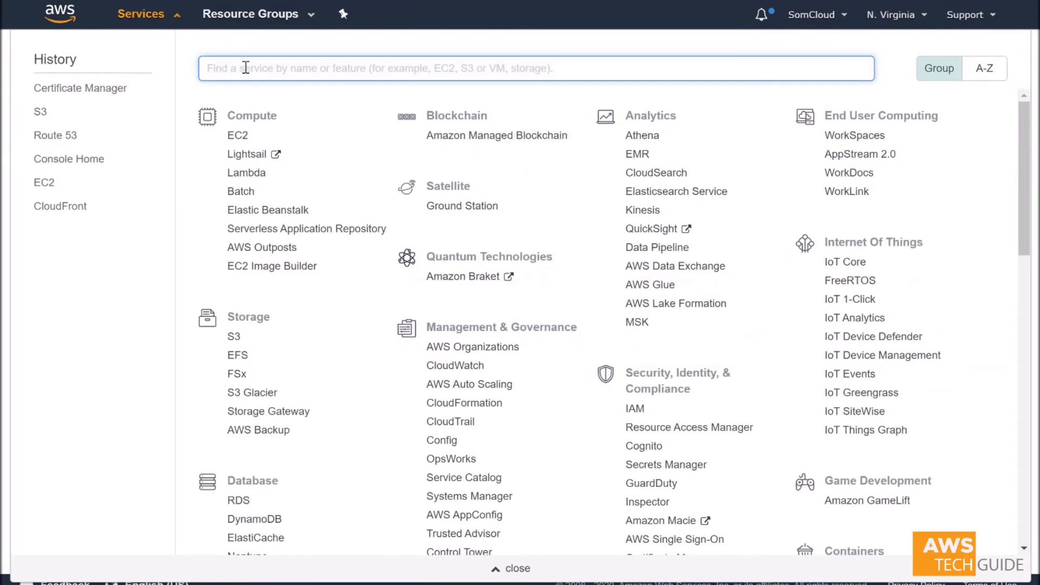
pyautogui.write('route')
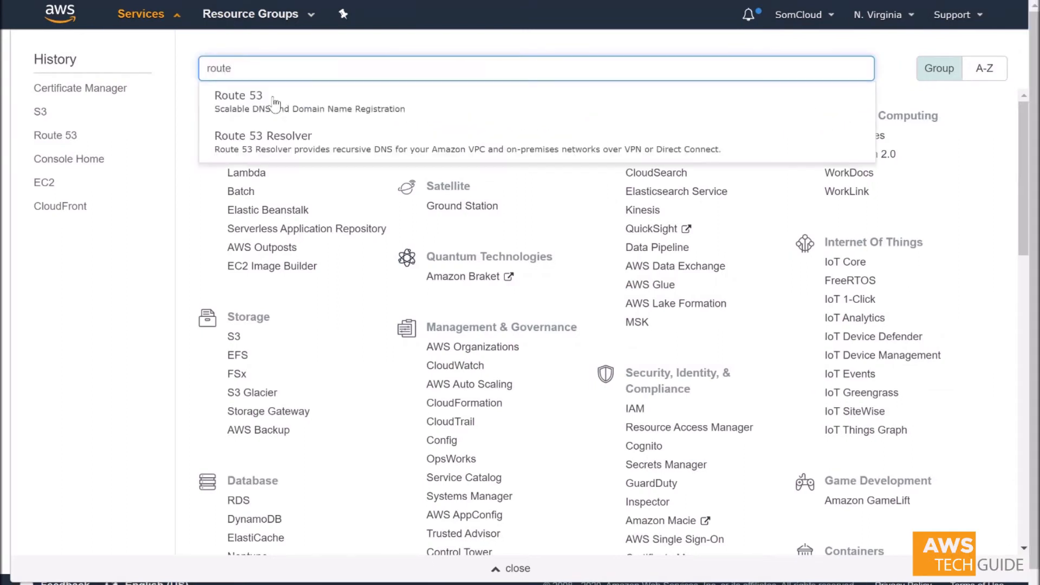
pyautogui.click(272, 101)
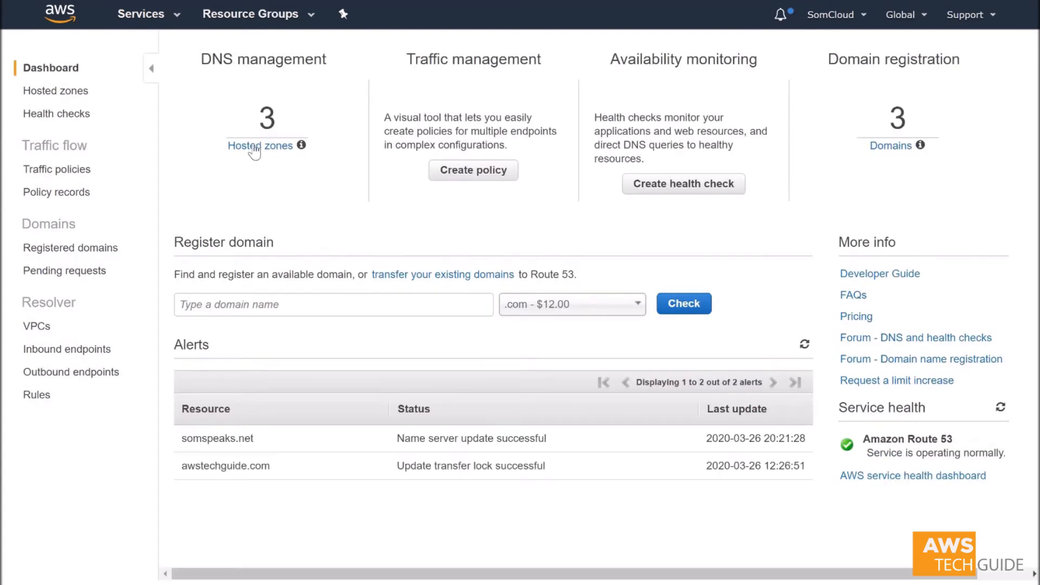
pyautogui.click(253, 146)
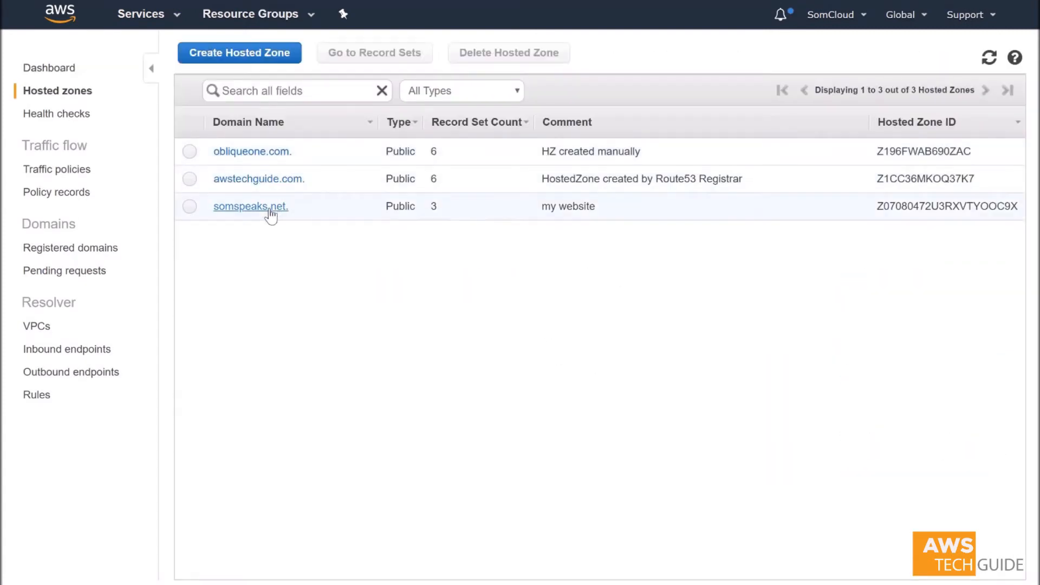
pyautogui.click(271, 212)
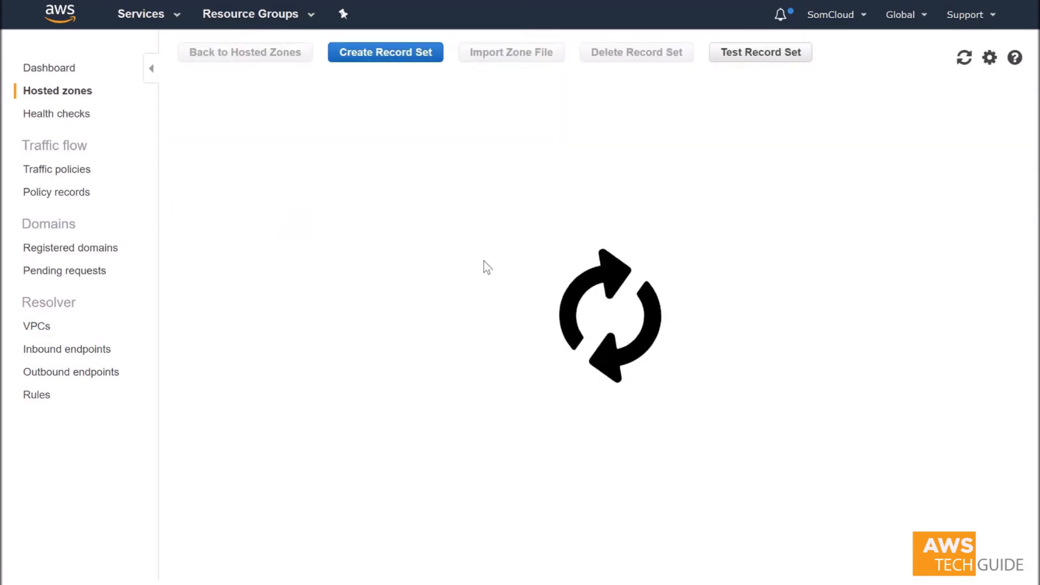
pyautogui.moveTo(472, 575); pyautogui.dragTo(329, 579)
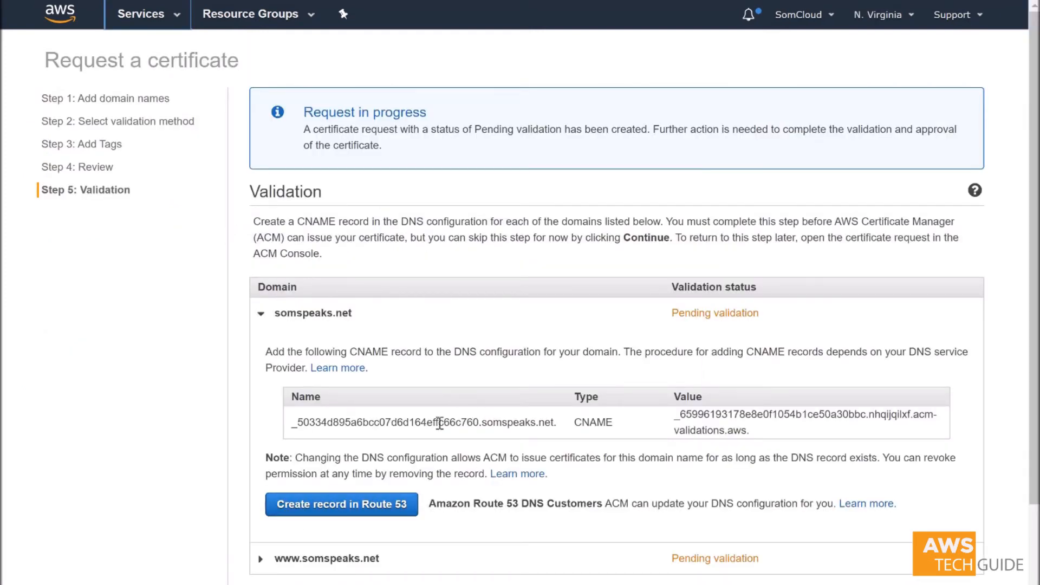
pyautogui.click(319, 511)
pyautogui.click(916, 367)
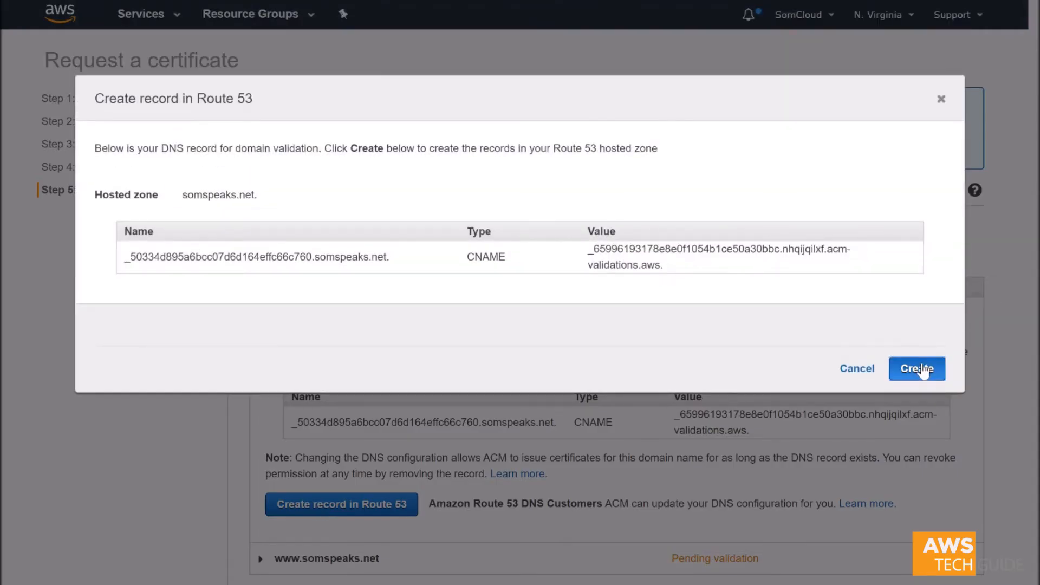
pyautogui.scroll(-4, 417, 377)
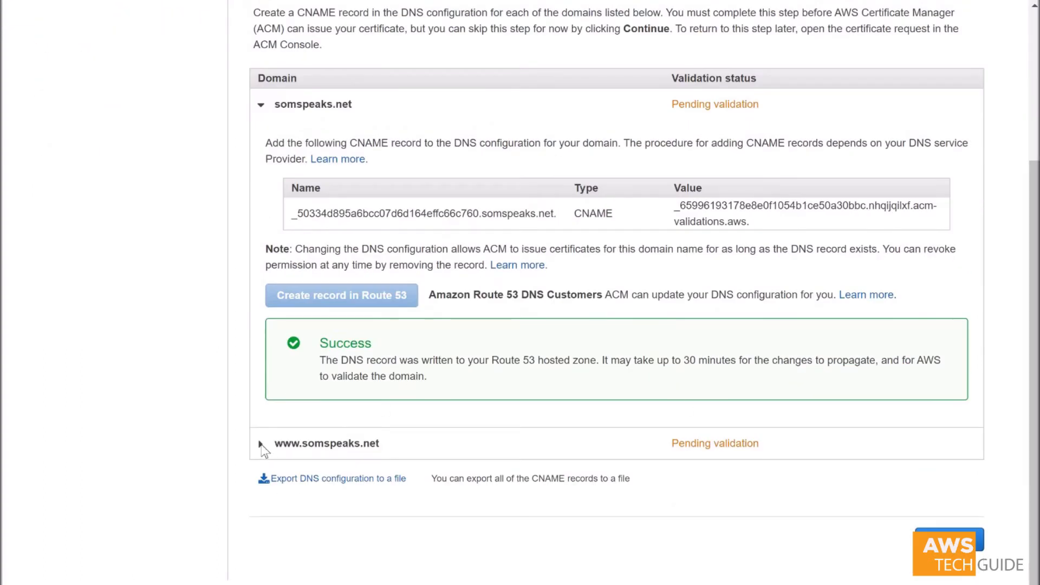
pyautogui.click(261, 444)
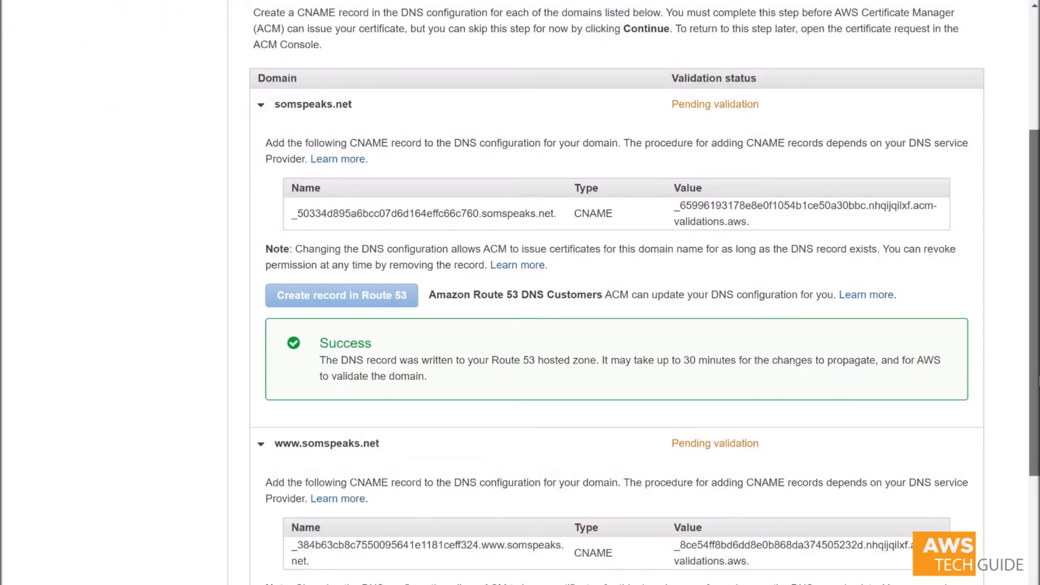
pyautogui.scroll(-4, 375, 434)
pyautogui.click(375, 432)
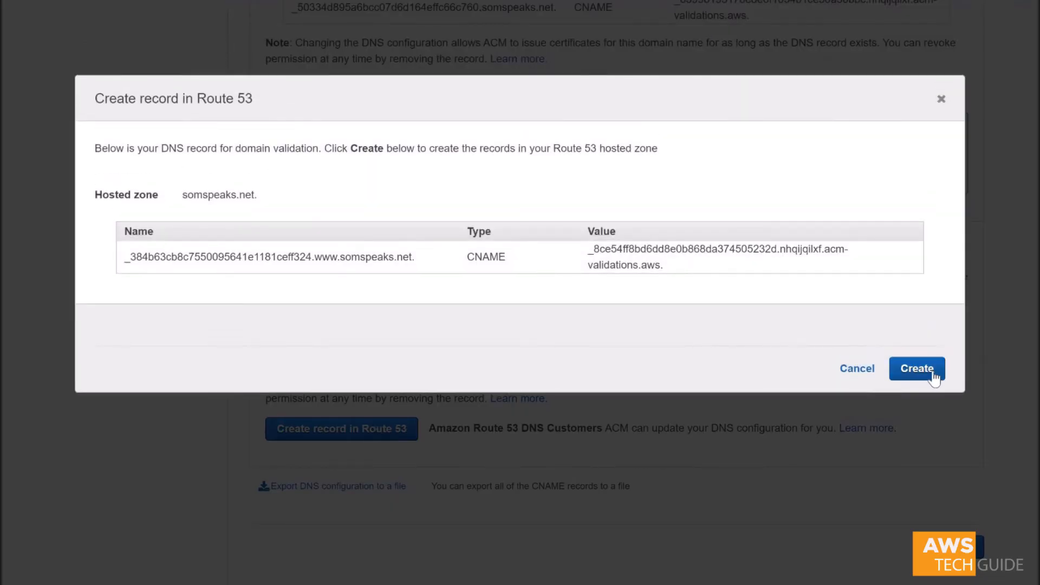
pyautogui.click(933, 370)
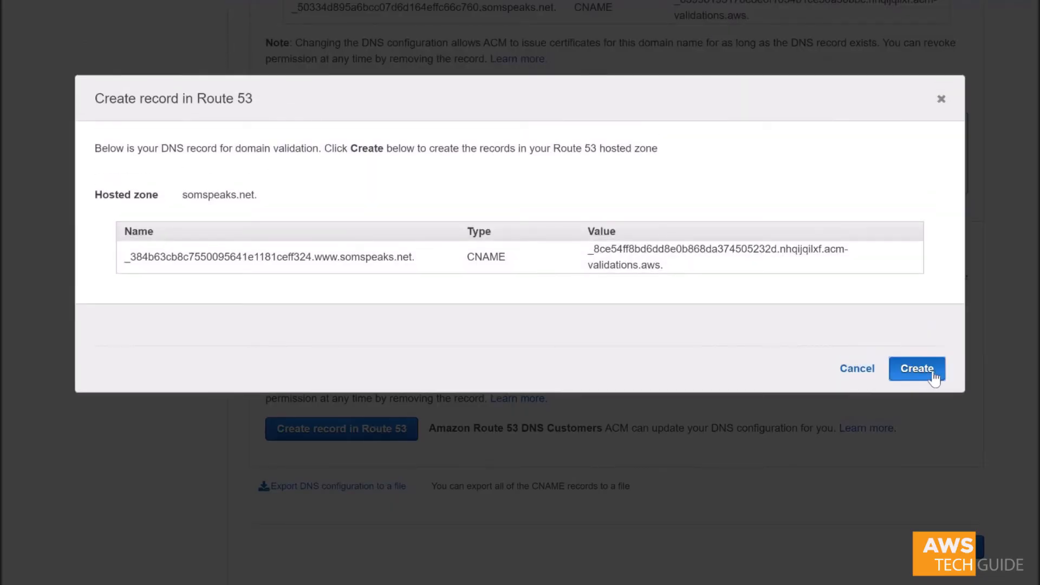
pyautogui.scroll(-2, 616, 293)
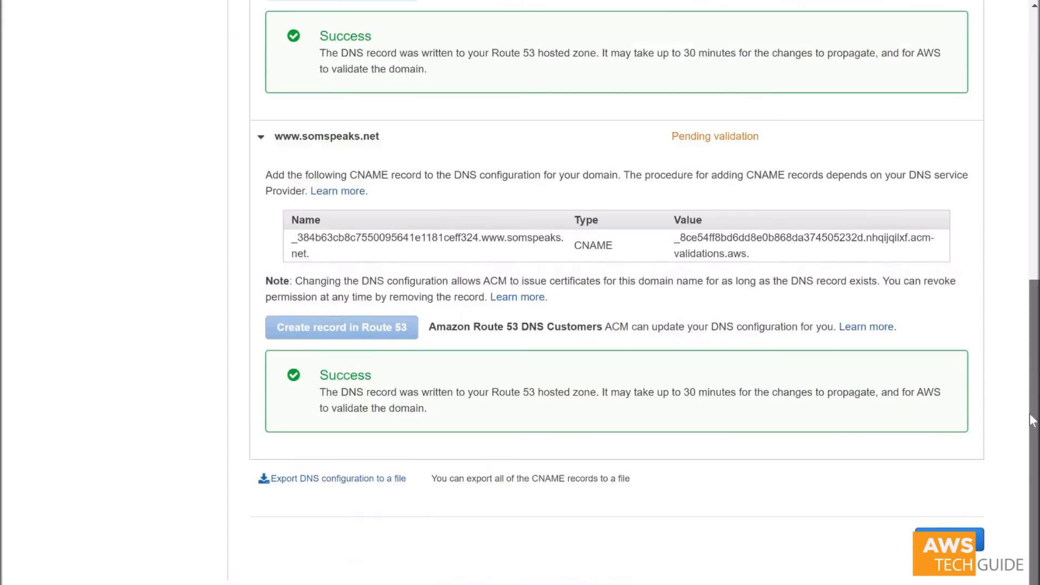
pyautogui.click(949, 539)
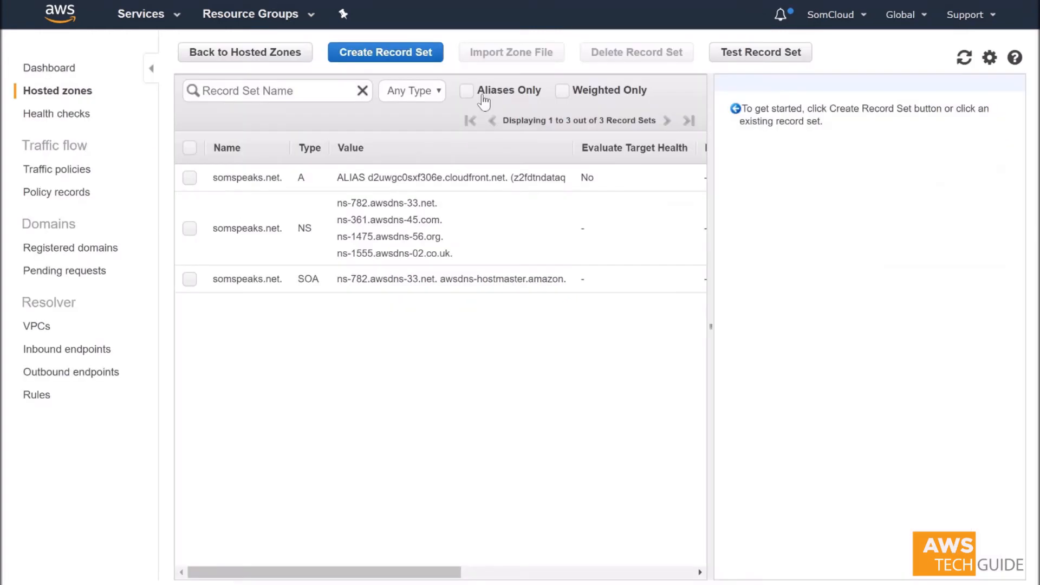
# Step: Refresh the somspeaks.net record sets in Route 53 and check for the validation CNAME records
pyautogui.click(964, 59)
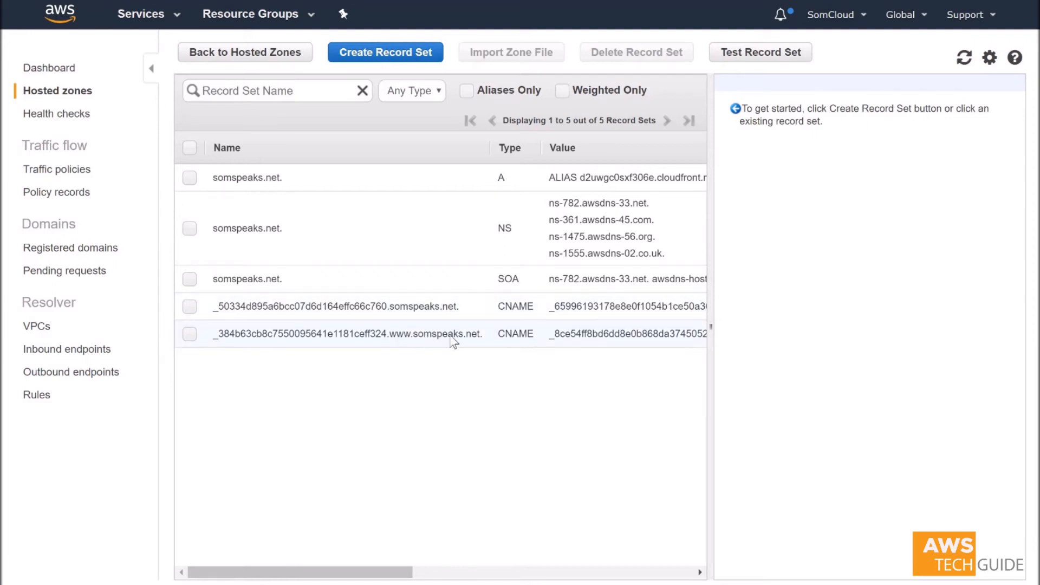
pyautogui.moveTo(251, 572)
pyautogui.mouseDown()
pyautogui.moveTo(538, 521)
pyautogui.moveTo(209, 522)
pyautogui.moveTo(189, 444)
pyautogui.mouseUp()
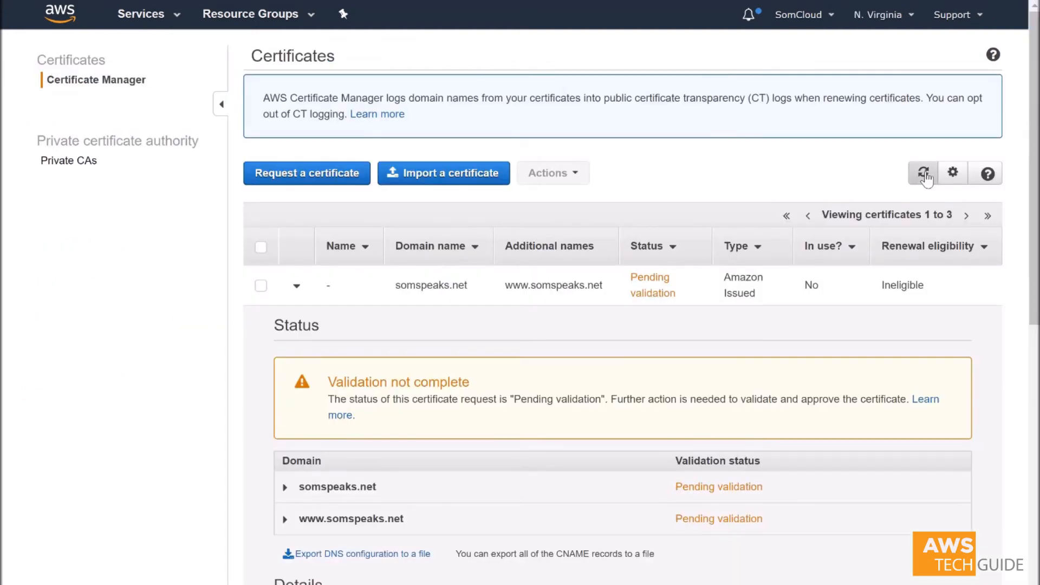
# Step: Refresh the Certificate Manager list and check the somspeaks.net certificate's status and the validation details of both its domains
pyautogui.click(926, 176)
pyautogui.click(927, 178)
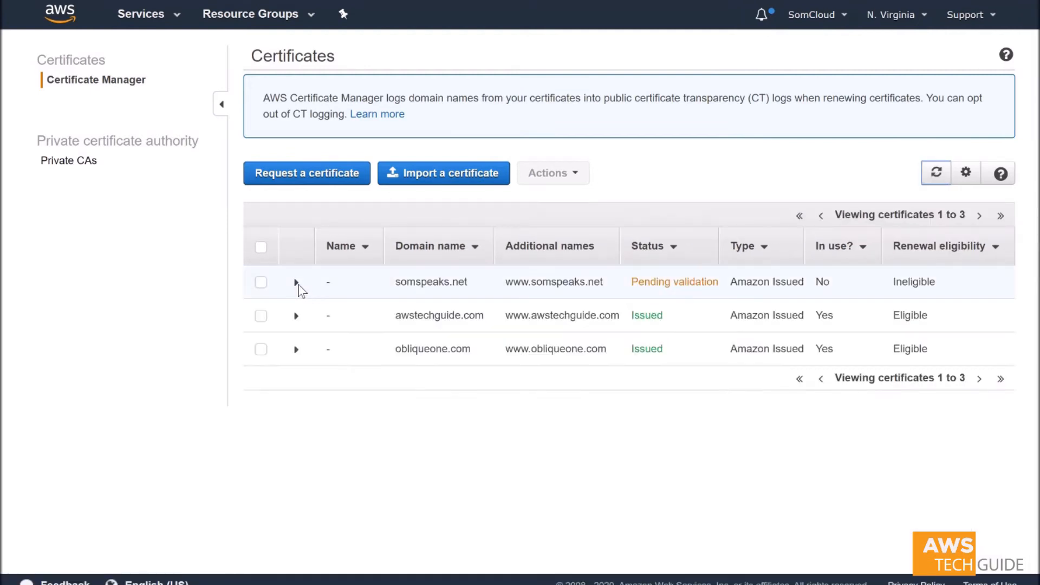
pyautogui.click(297, 283)
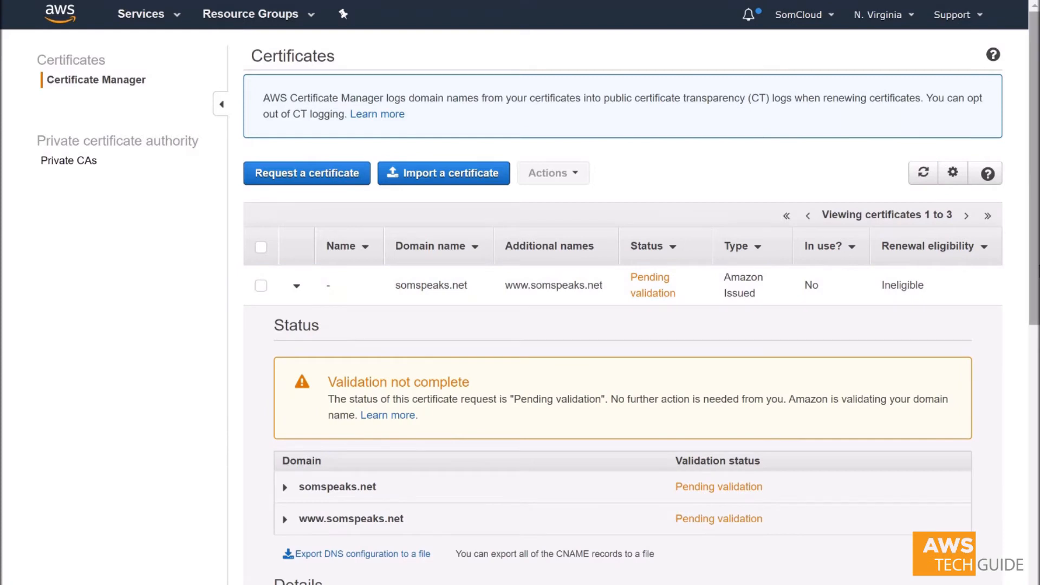
pyautogui.scroll(-3, 1032, 270)
pyautogui.scroll(-1, 657, 372)
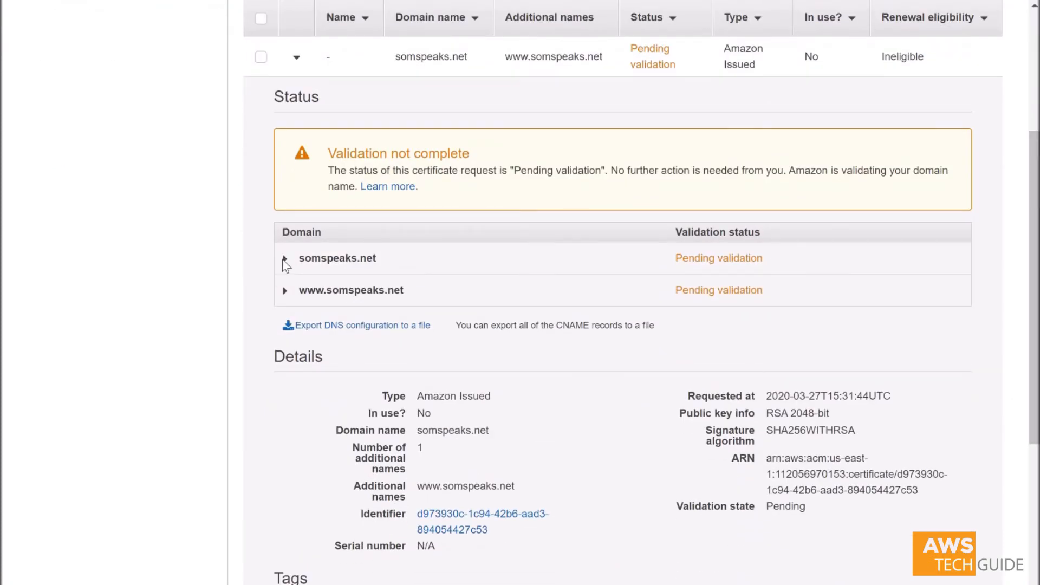
pyautogui.click(283, 259)
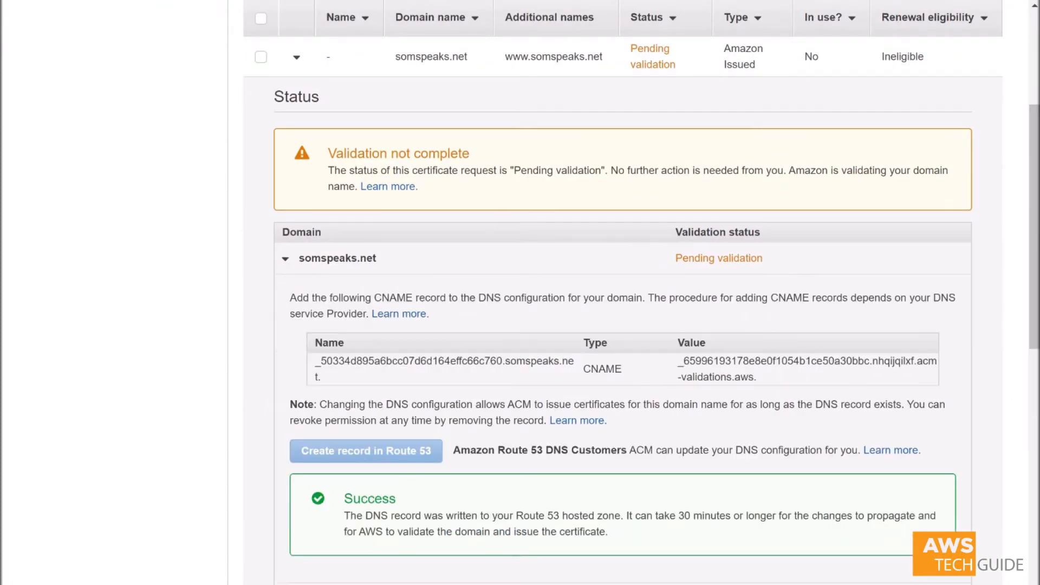
pyautogui.moveTo(1037, 215); pyautogui.dragTo(1035, 411)
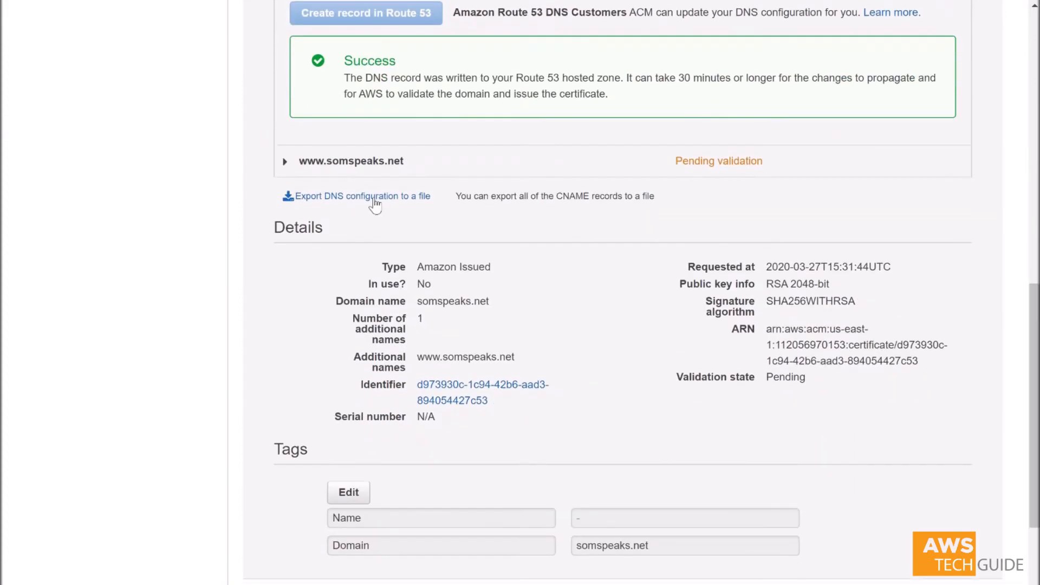
pyautogui.click(285, 162)
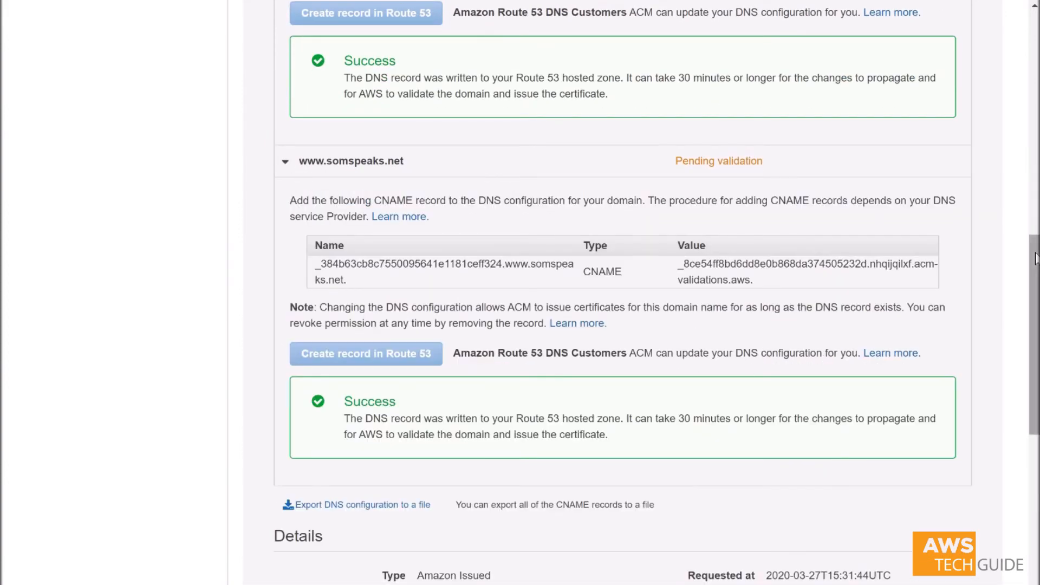
pyautogui.moveTo(1036, 260); pyautogui.dragTo(1035, 33)
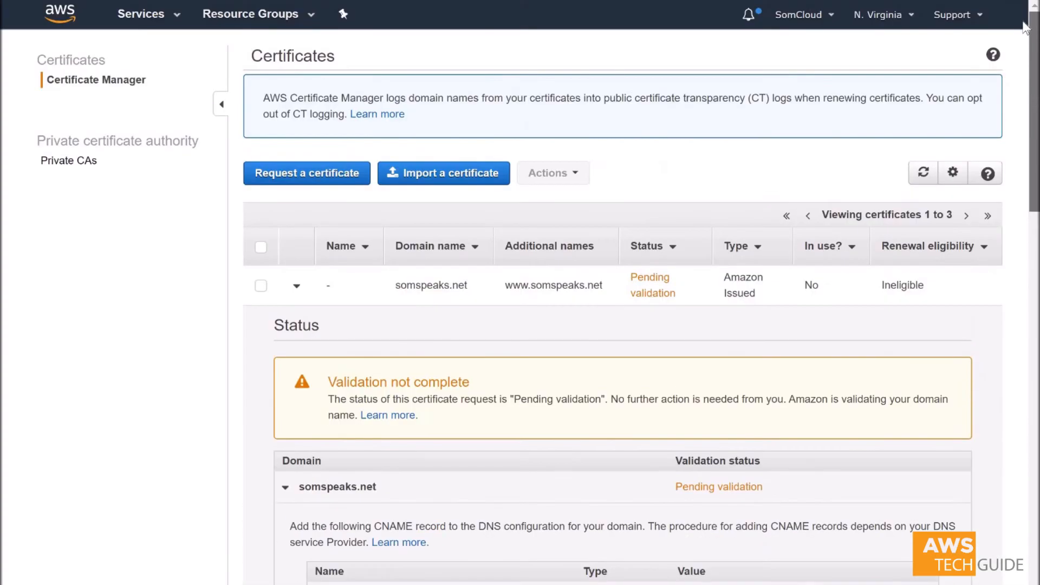
pyautogui.click(926, 178)
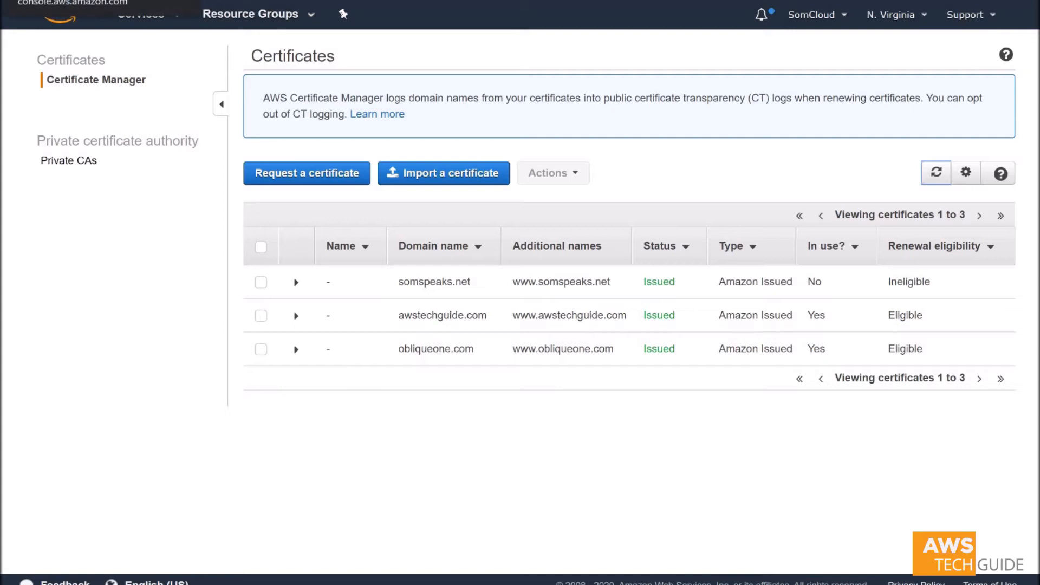
# Step: Open CloudFront and start creating a distribution with the Web delivery method
pyautogui.click(125, 16)
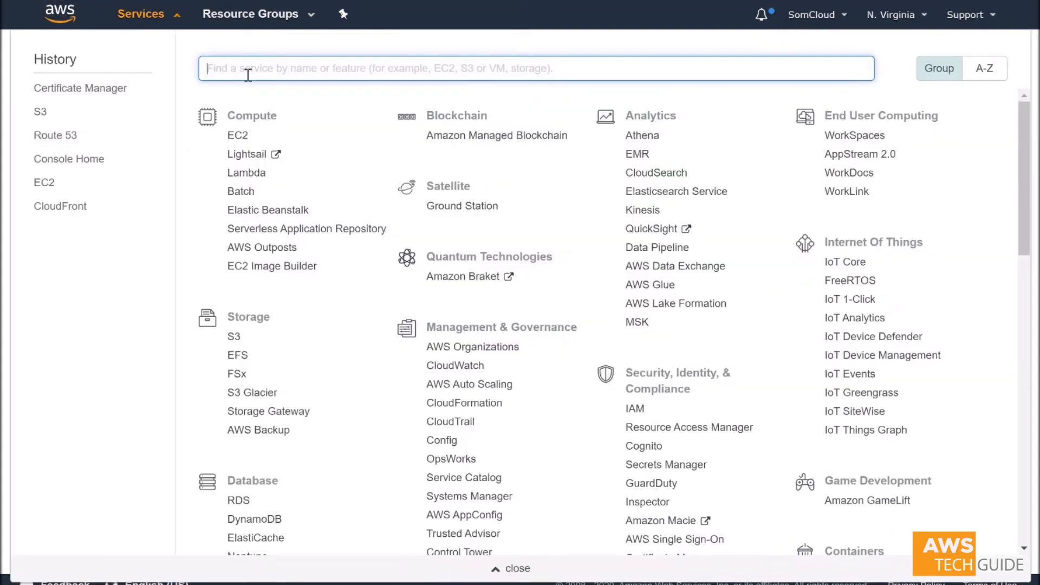
pyautogui.write('cloudfront')
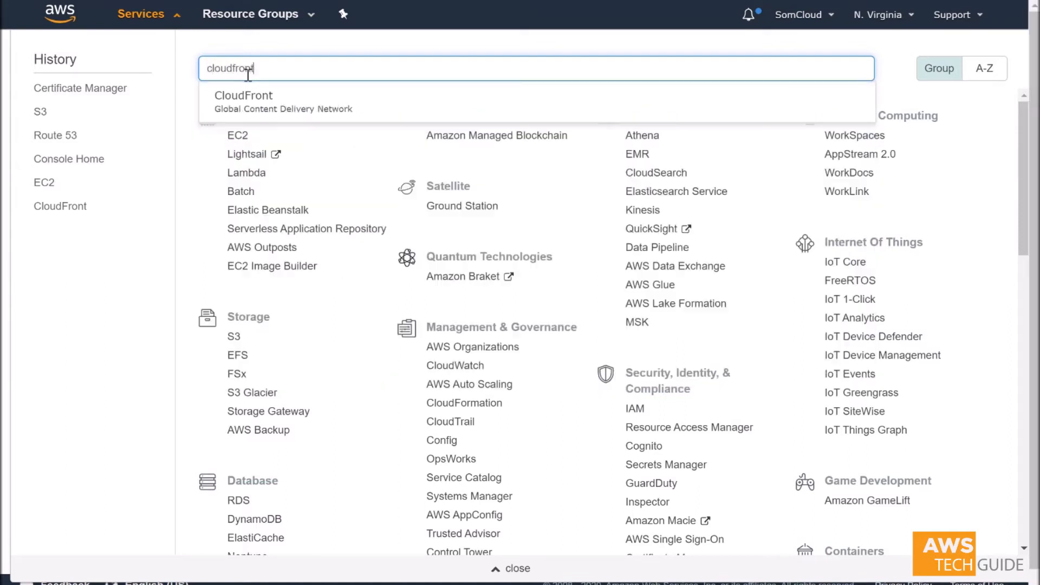
pyautogui.click(287, 102)
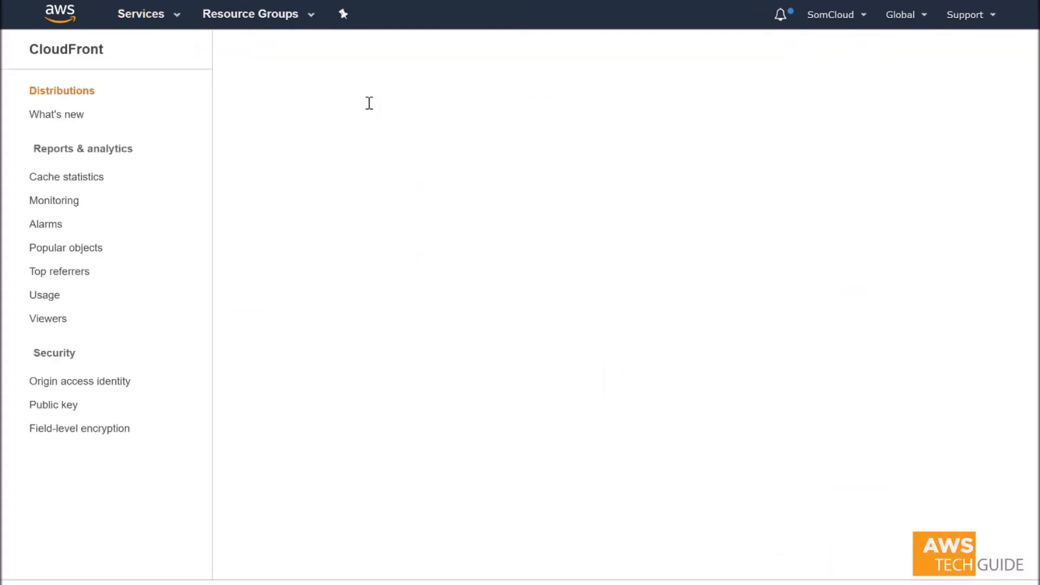
pyautogui.click(315, 145)
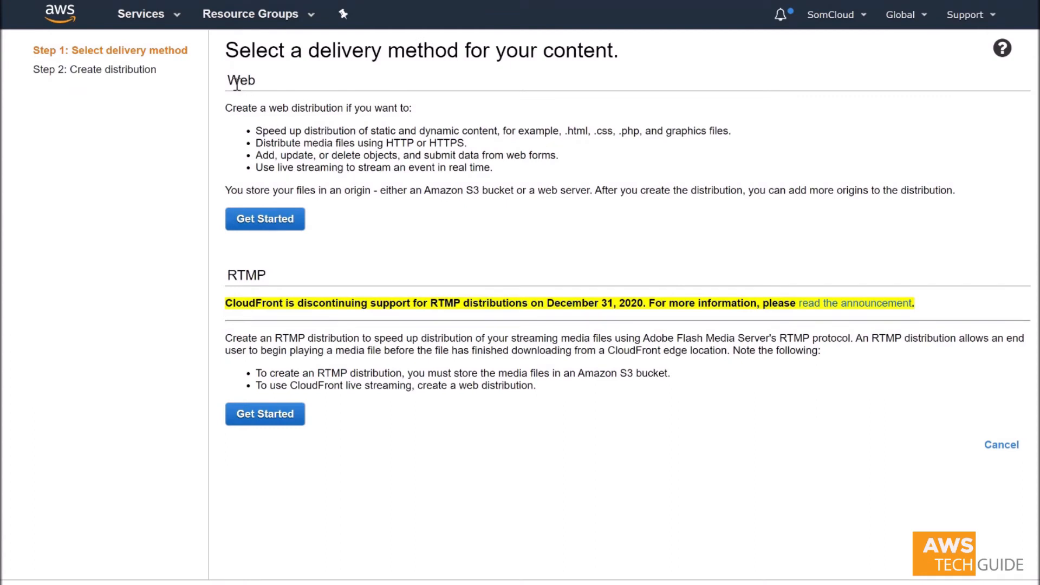
pyautogui.click(264, 221)
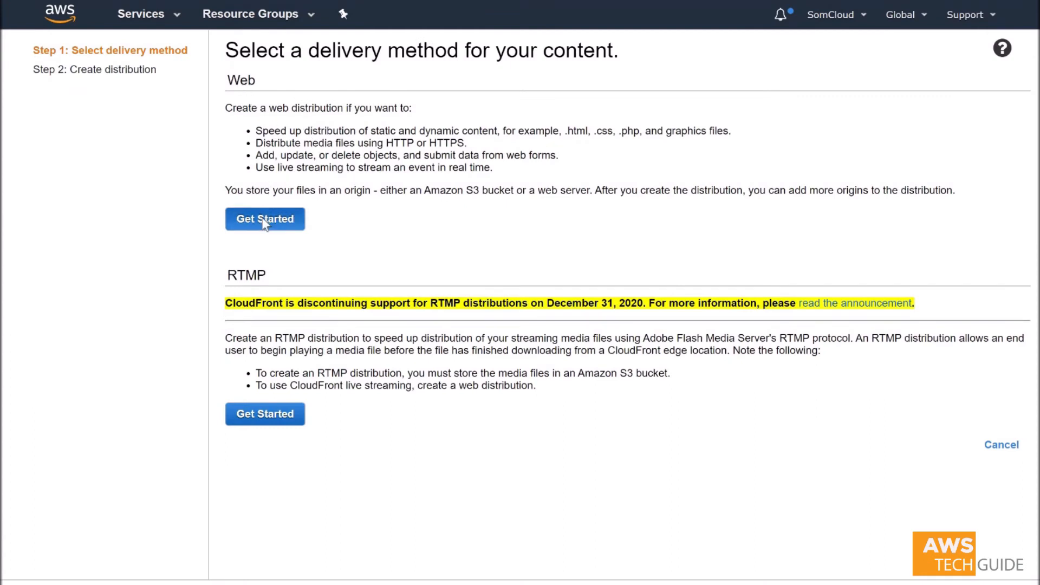
# Step: Set the origin to somspeaks.net.s3.amazonaws.com and restrict bucket access through a new origin access identity, with read permissions granted by updating the bucket policy
pyautogui.click(484, 113)
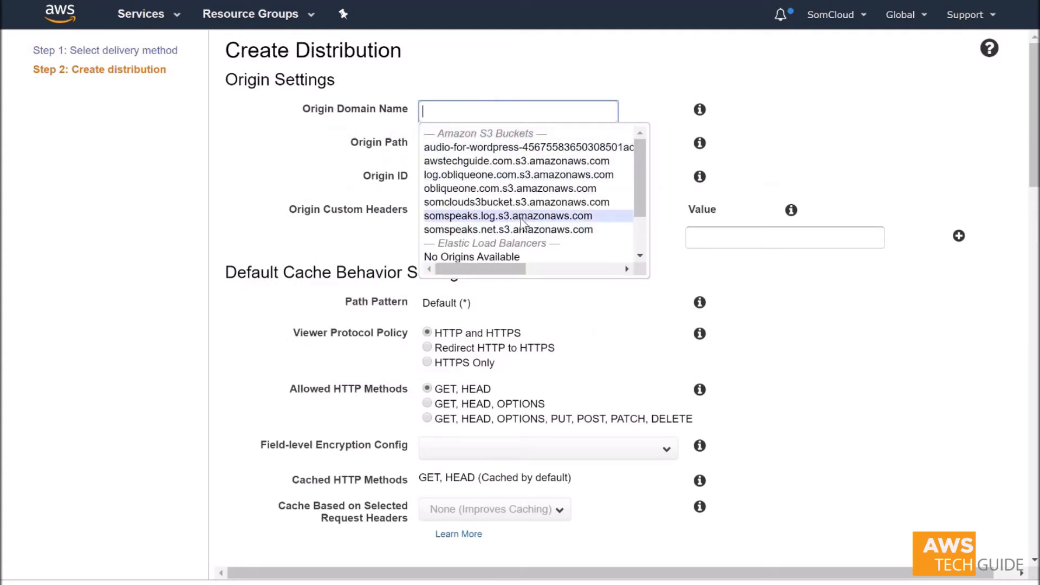
pyautogui.click(519, 231)
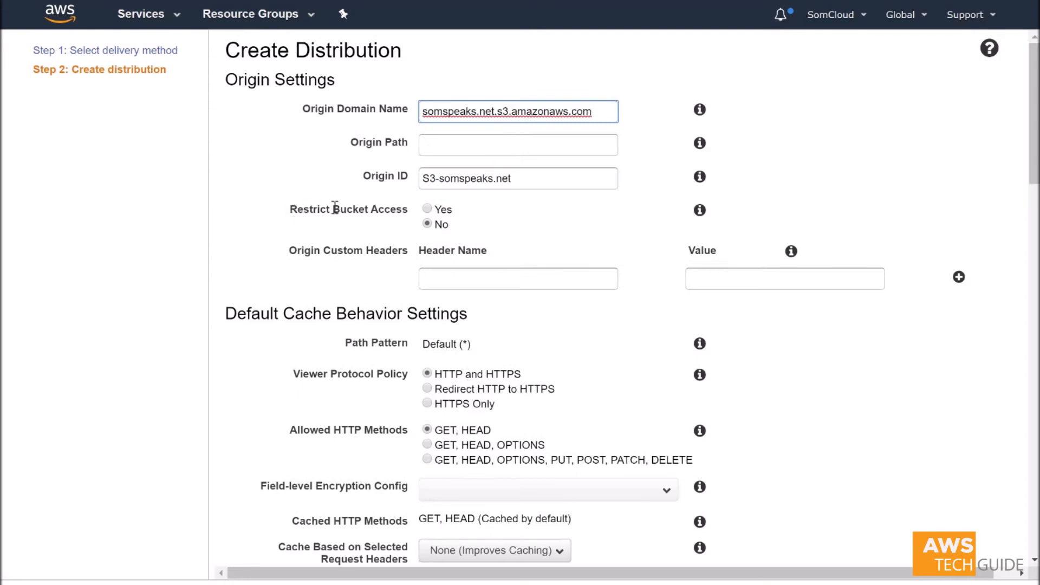
pyautogui.click(427, 209)
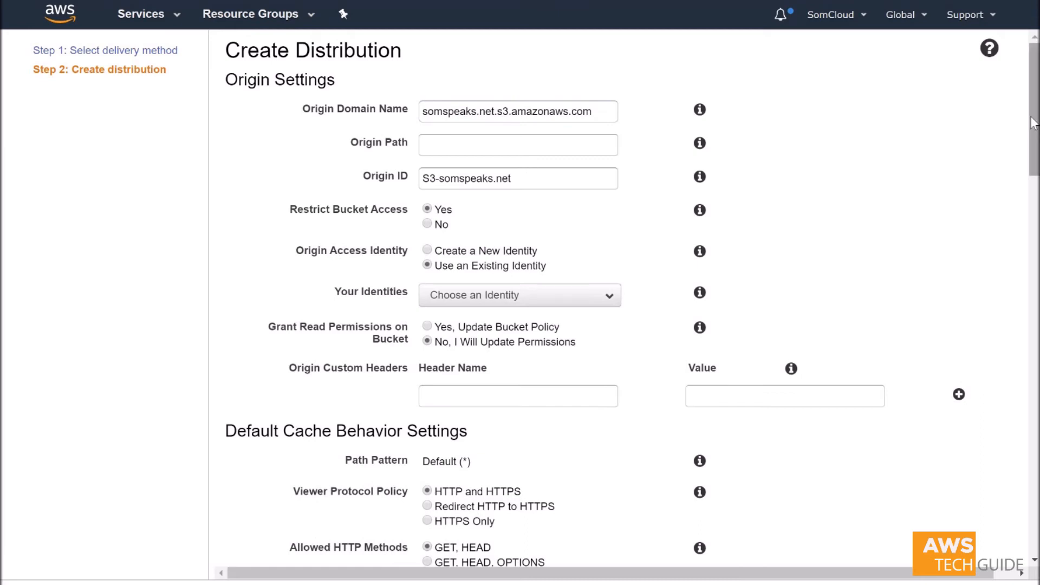
pyautogui.moveTo(1033, 124); pyautogui.dragTo(1032, 130)
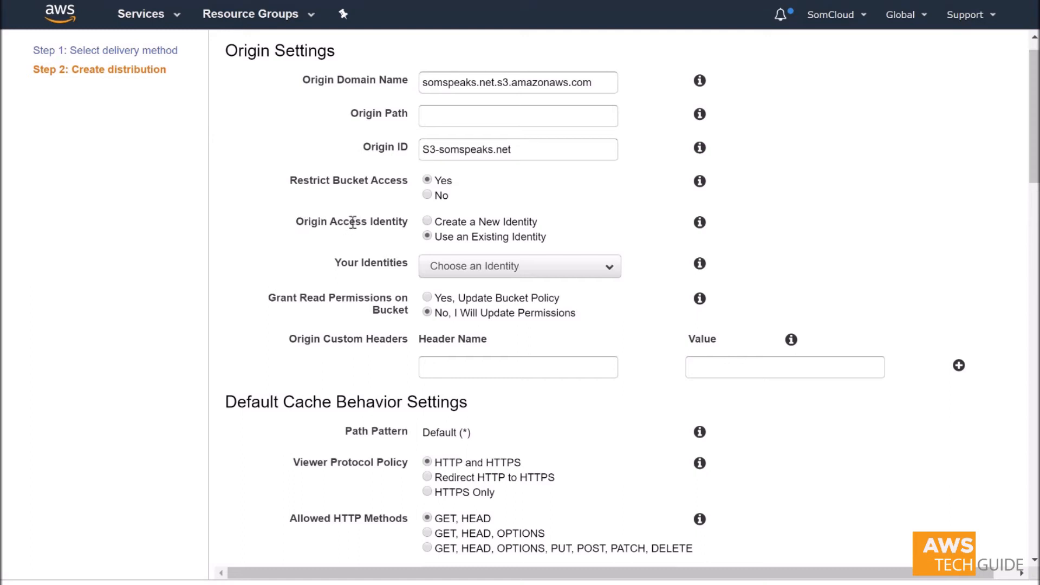
pyautogui.click(427, 222)
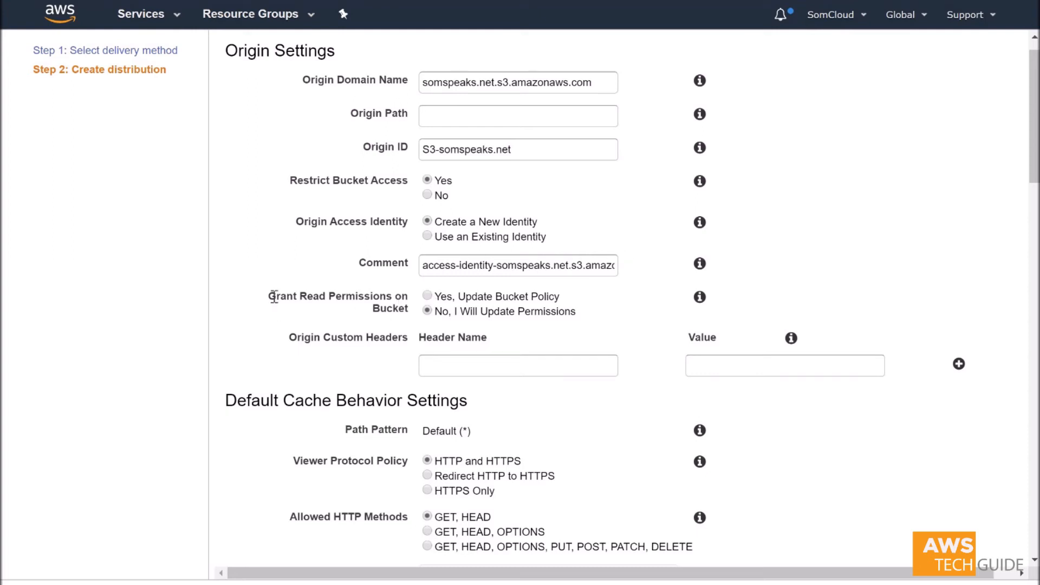
pyautogui.click(428, 296)
pyautogui.moveTo(1036, 118); pyautogui.dragTo(1035, 223)
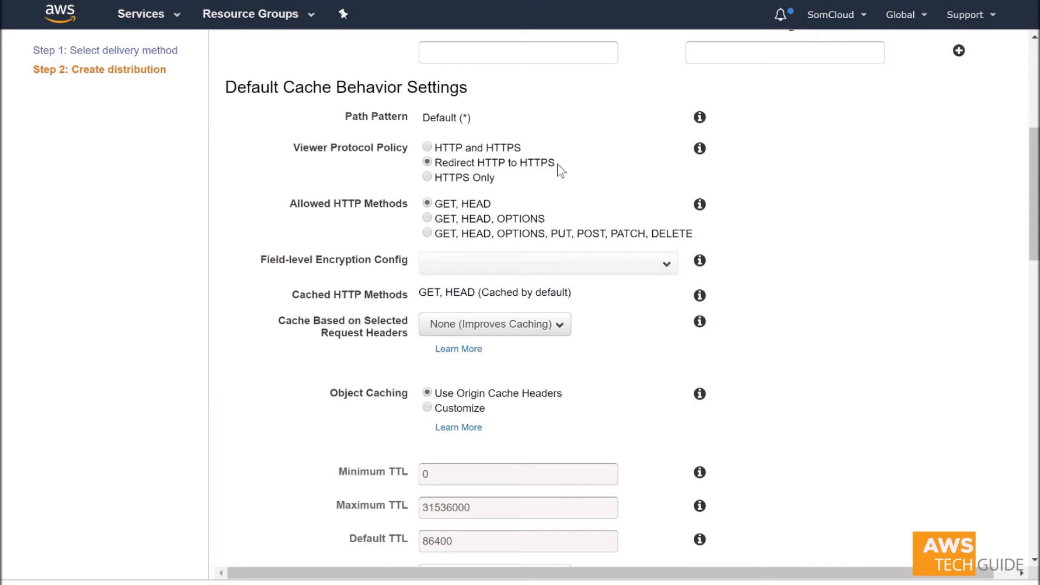
pyautogui.moveTo(1036, 237); pyautogui.dragTo(1020, 405)
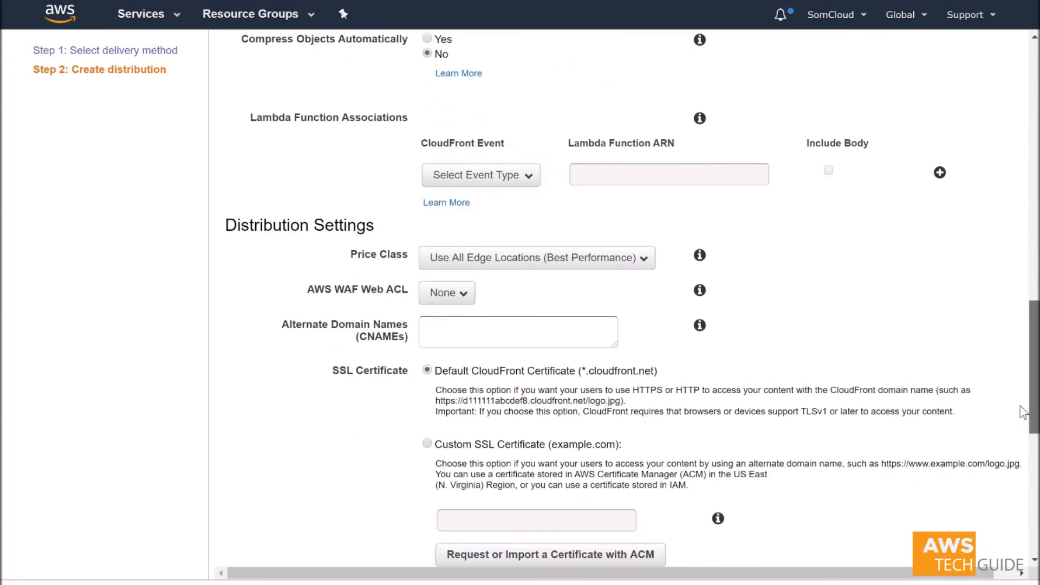
pyautogui.click(488, 327)
pyautogui.write('somspeaks.net')
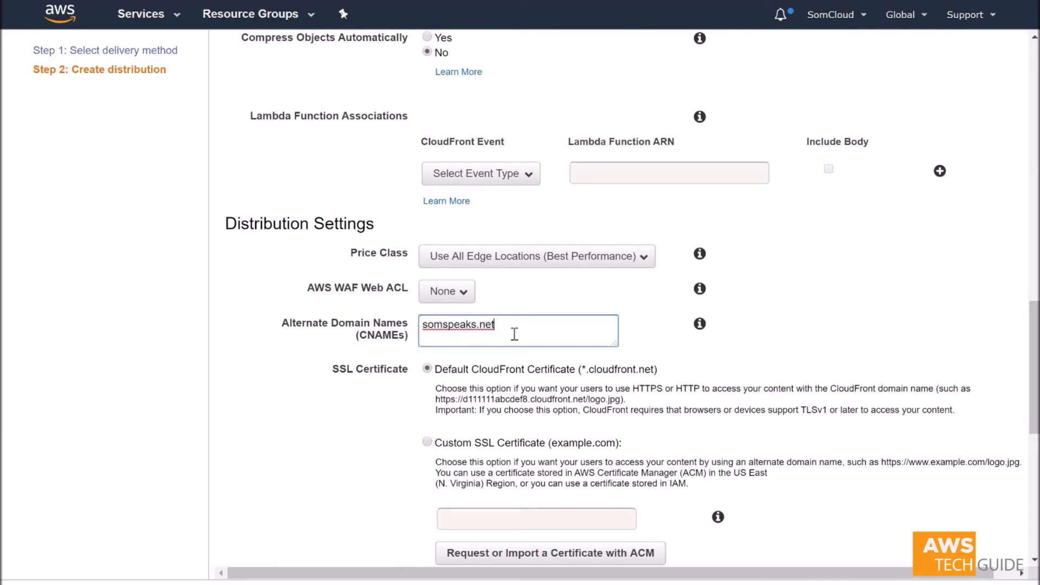
pyautogui.write('somspeaks.net')
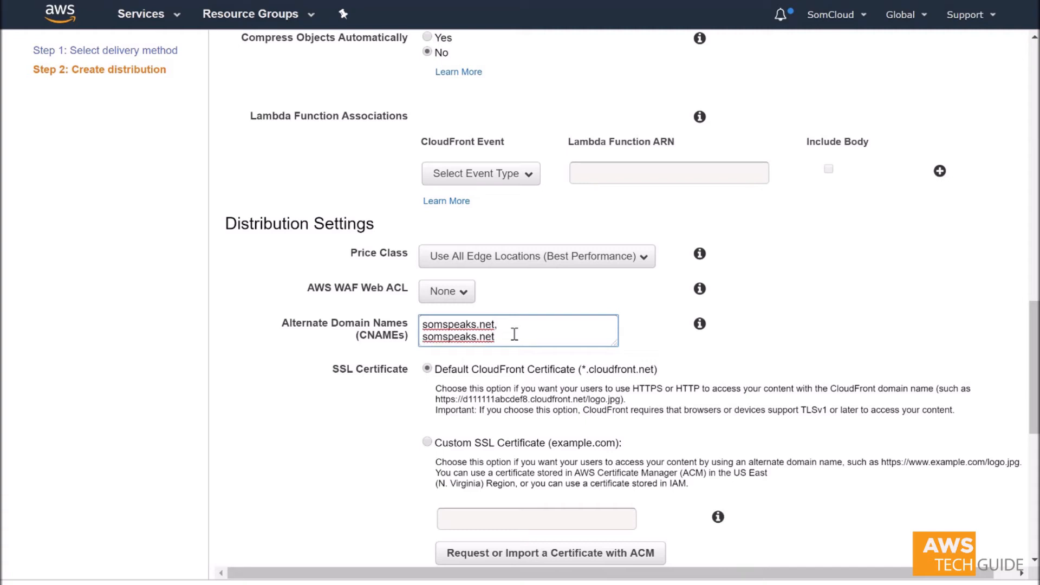
pyautogui.write('www.')
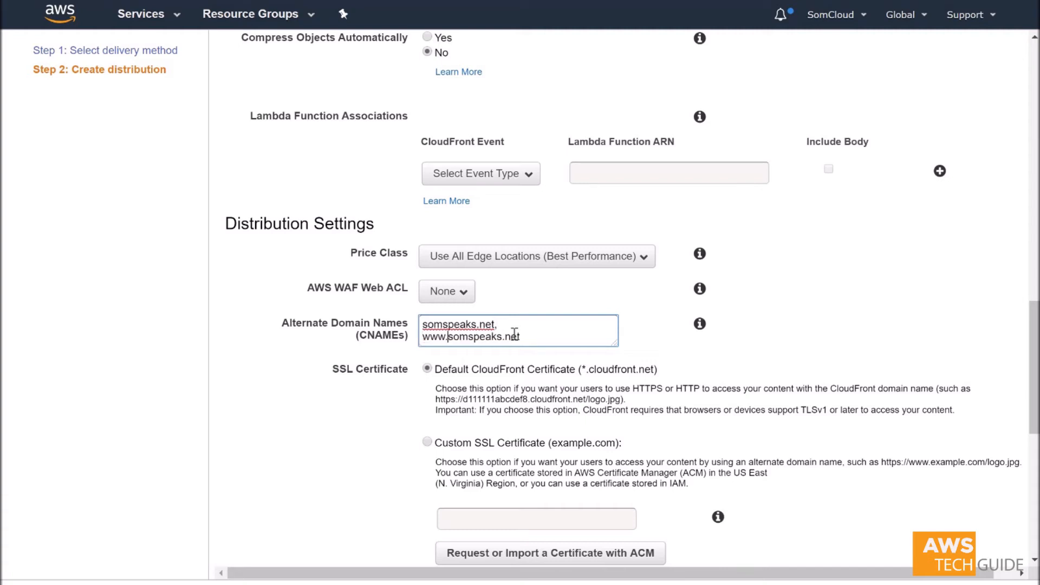
pyautogui.click(933, 297)
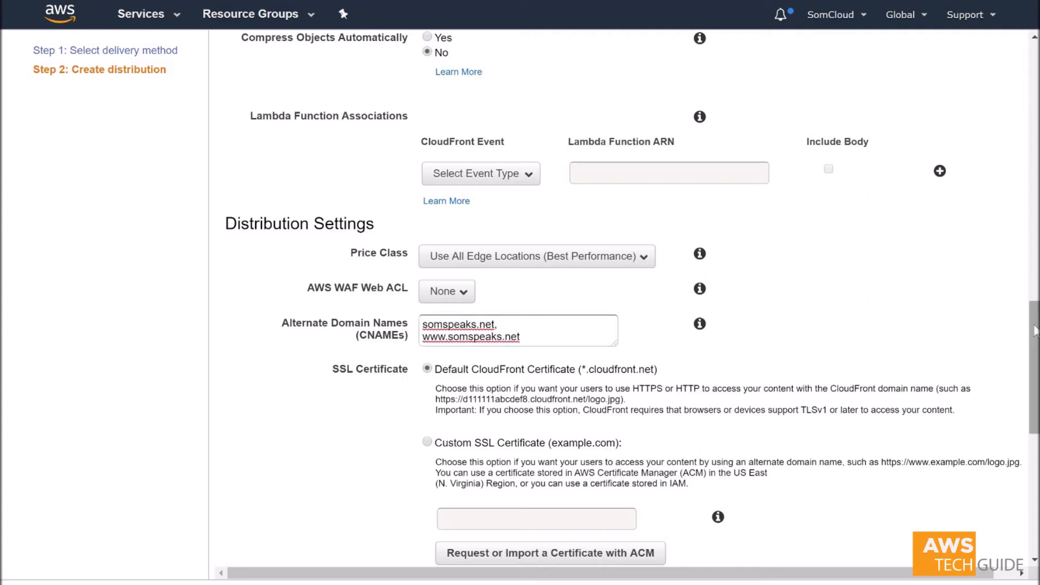
# Step: Switch the distribution to a custom SSL certificate and choose the somspeaks.net certificate
pyautogui.moveTo(1035, 346); pyautogui.dragTo(1037, 398)
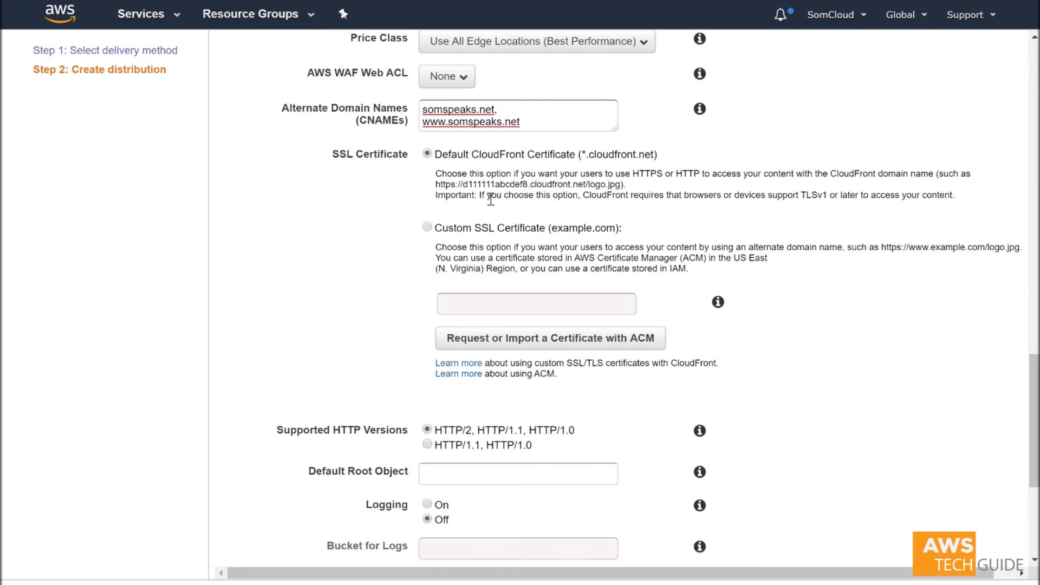
pyautogui.click(427, 228)
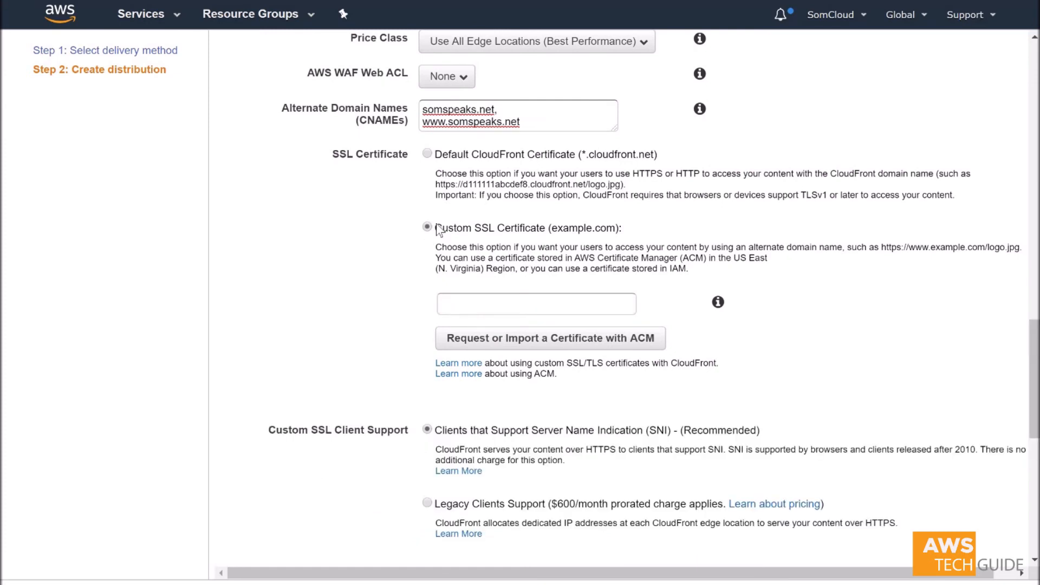
pyautogui.click(532, 304)
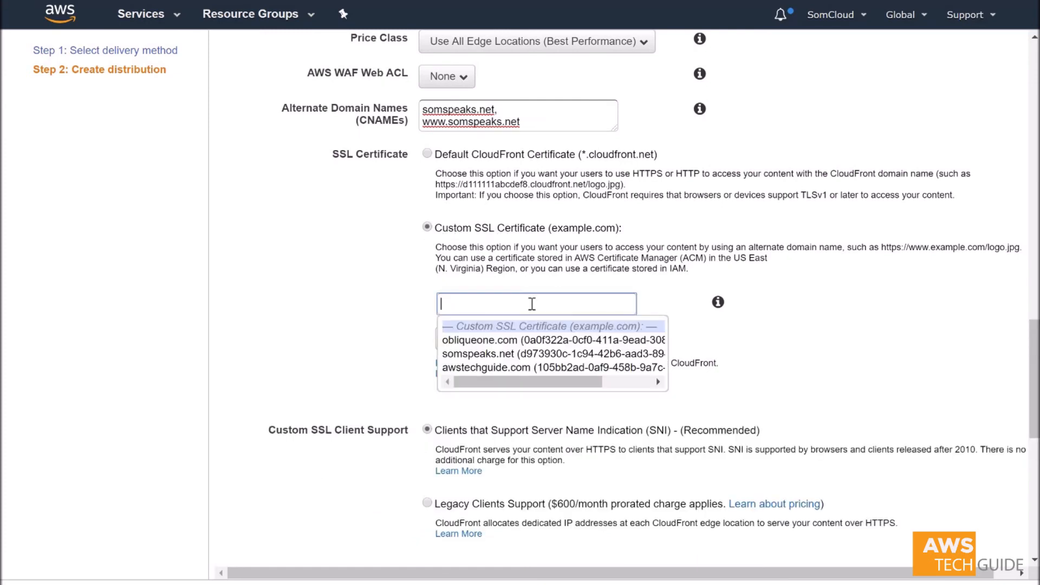
pyautogui.click(524, 353)
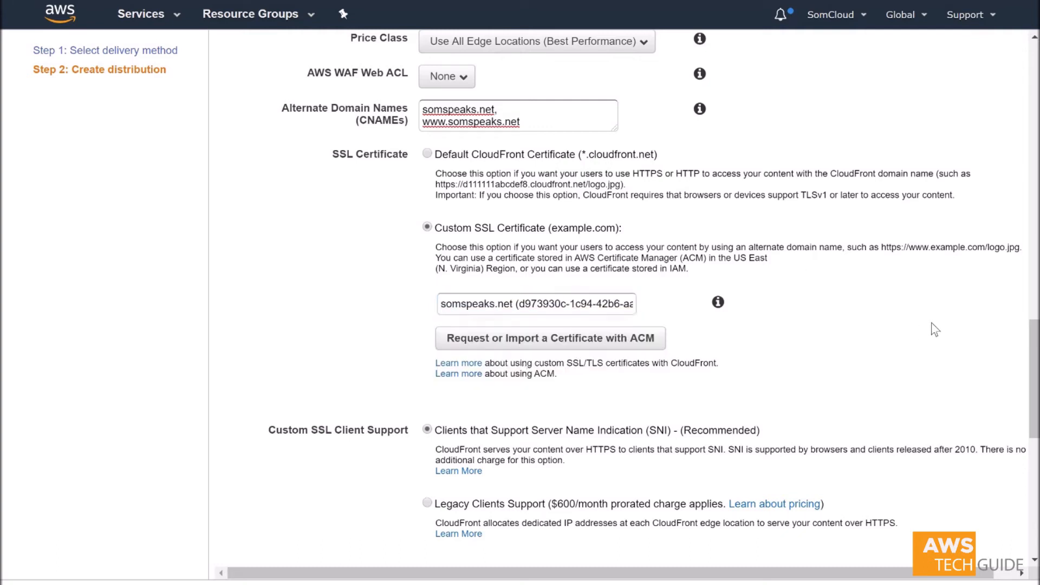
# Step: Set the default root object to index.html and create the distribution
pyautogui.moveTo(1037, 393); pyautogui.dragTo(1020, 473)
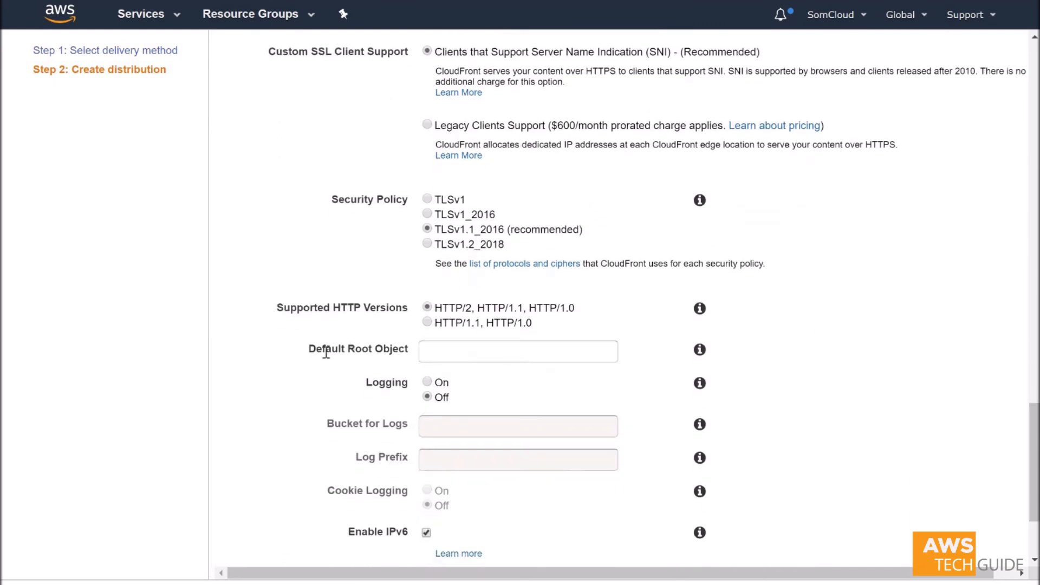
pyautogui.click(468, 356)
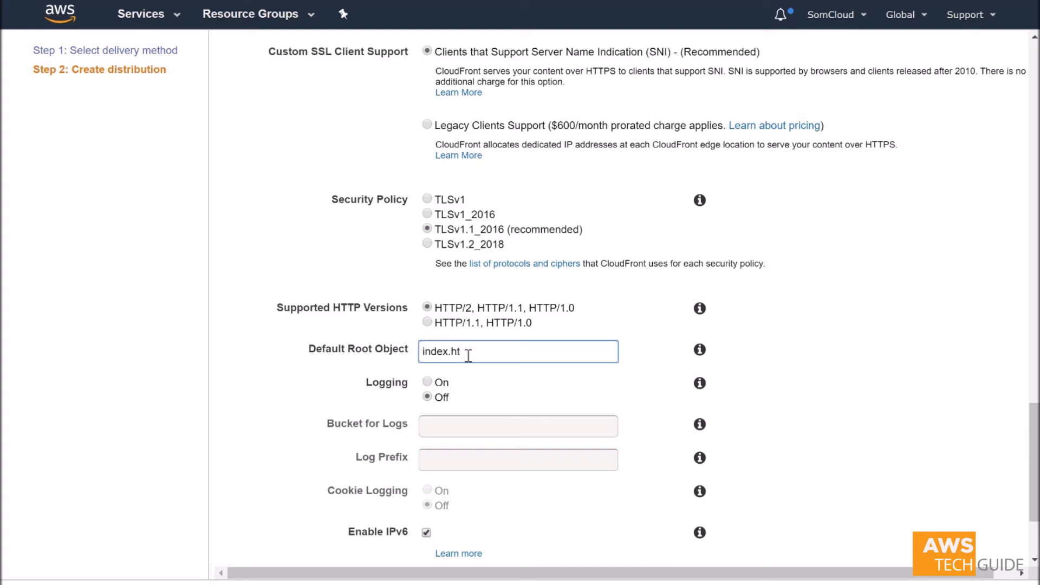
pyautogui.click(895, 344)
pyautogui.scroll(-2, 1036, 417)
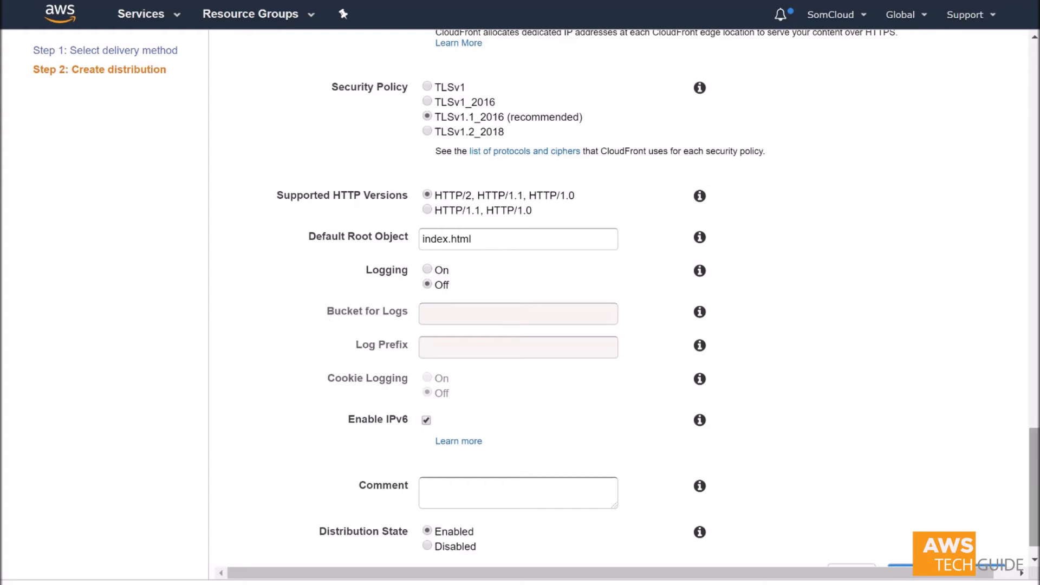
pyautogui.scroll(-1, 1035, 493)
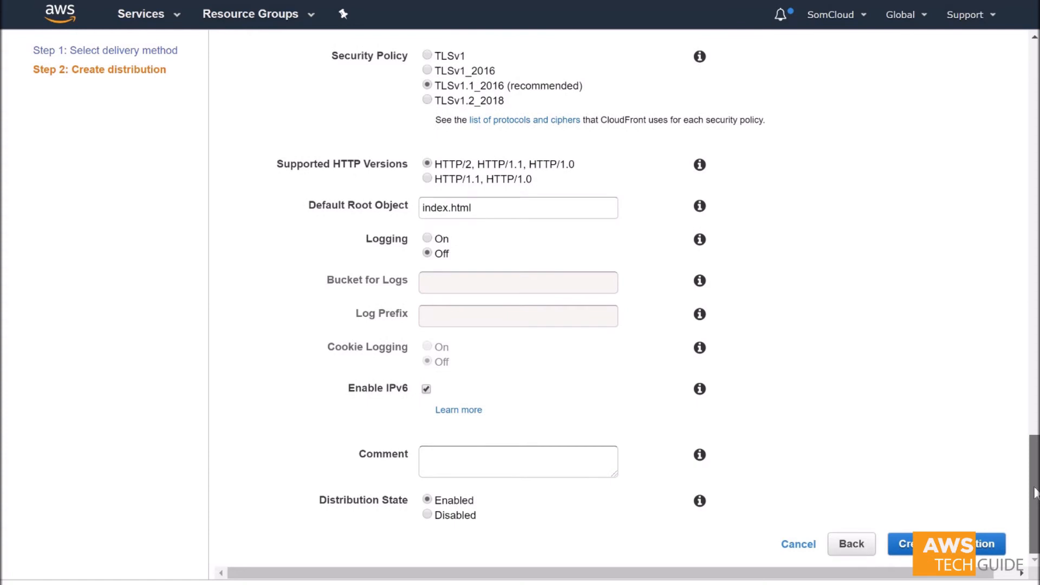
pyautogui.click(979, 551)
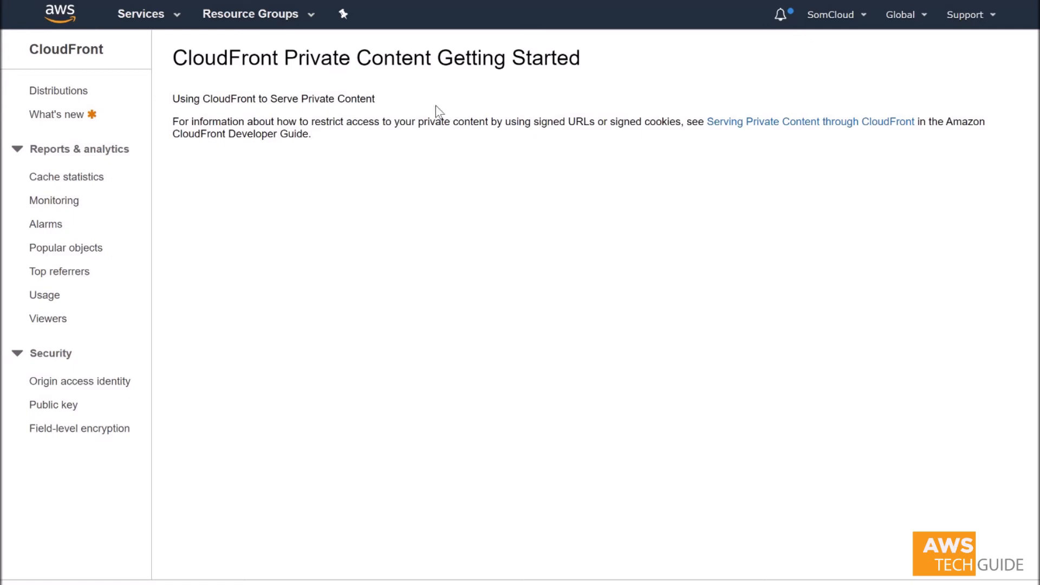
# Step: Open the CloudFront distributions list, widen the Status column and check the deployment status of the somspeaks.net distribution
pyautogui.click(73, 92)
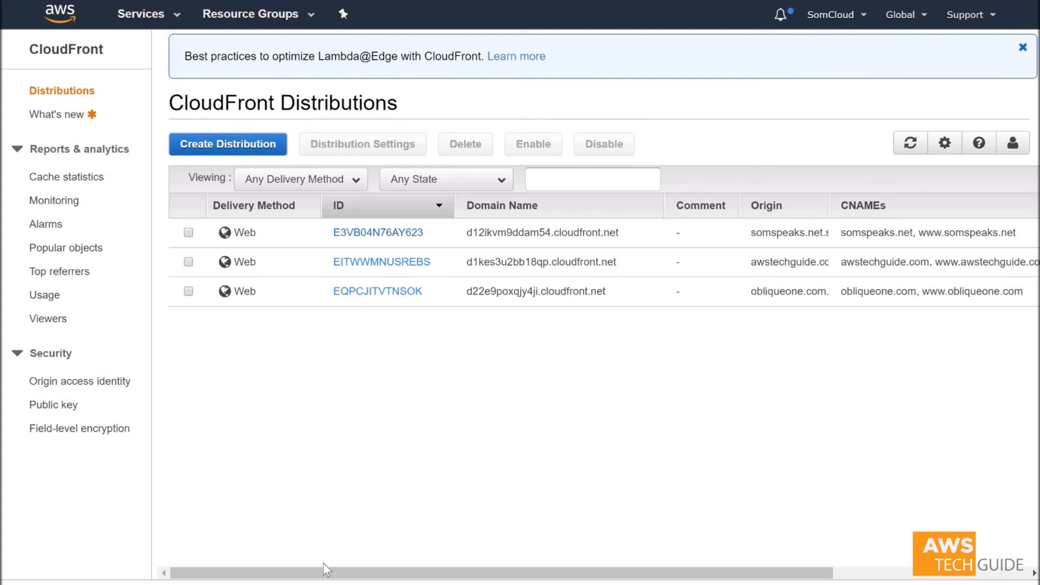
pyautogui.moveTo(325, 569); pyautogui.dragTo(520, 570)
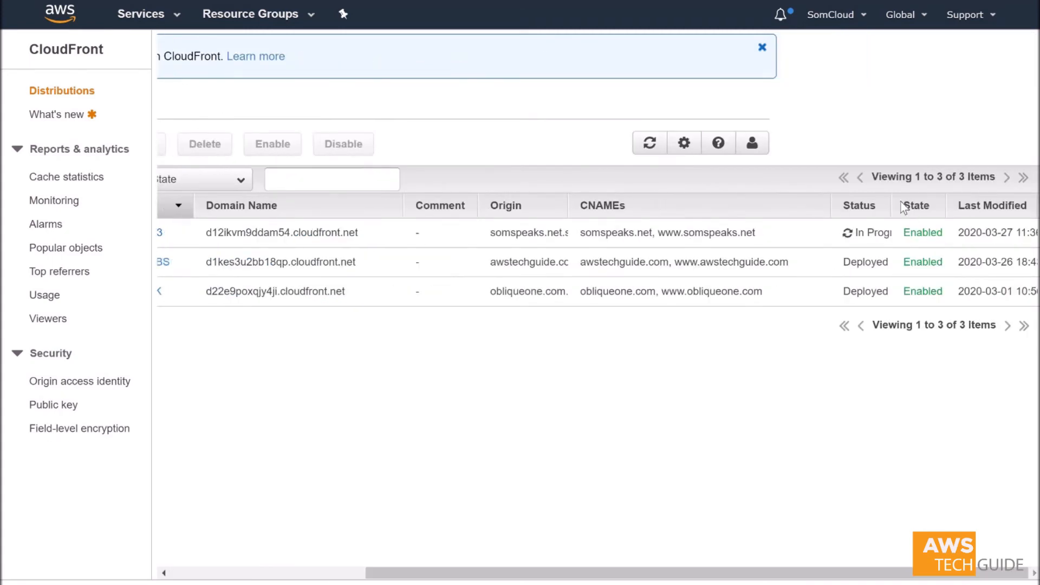
pyautogui.moveTo(893, 204); pyautogui.dragTo(941, 205)
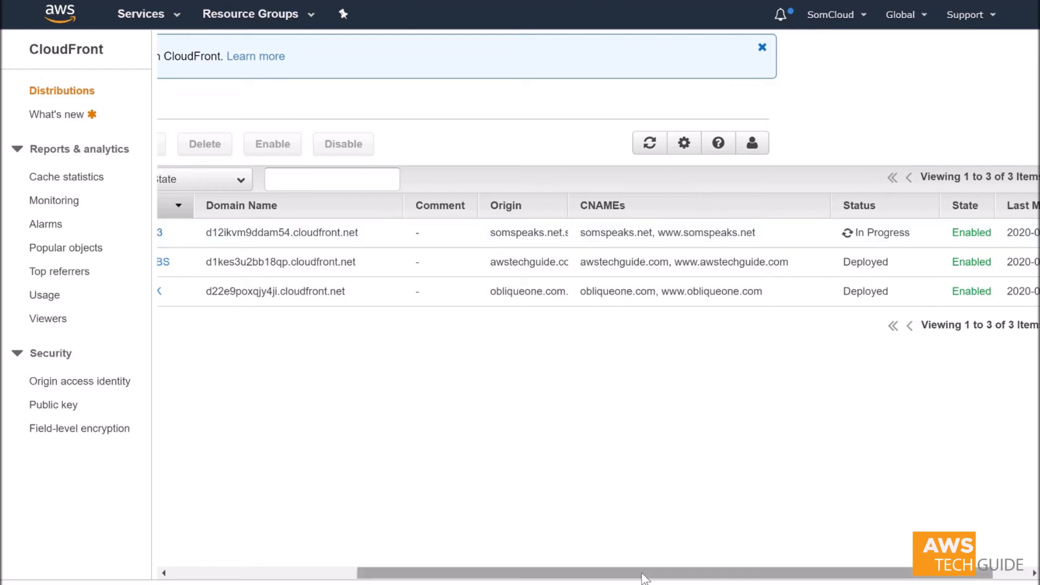
pyautogui.moveTo(644, 579)
pyautogui.mouseDown()
pyautogui.moveTo(461, 579)
pyautogui.moveTo(639, 576)
pyautogui.mouseUp()
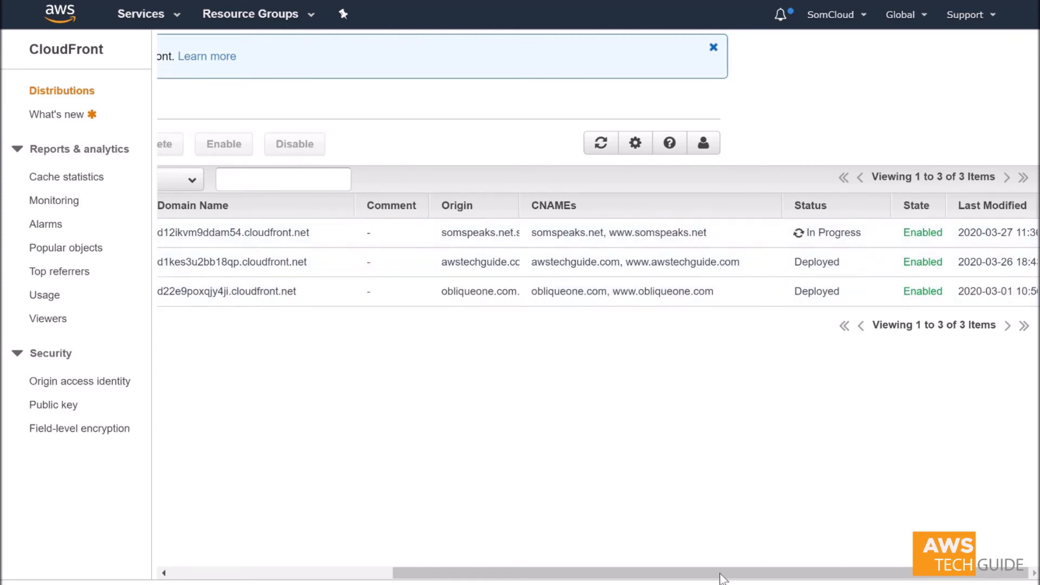
pyautogui.moveTo(718, 573); pyautogui.dragTo(424, 572)
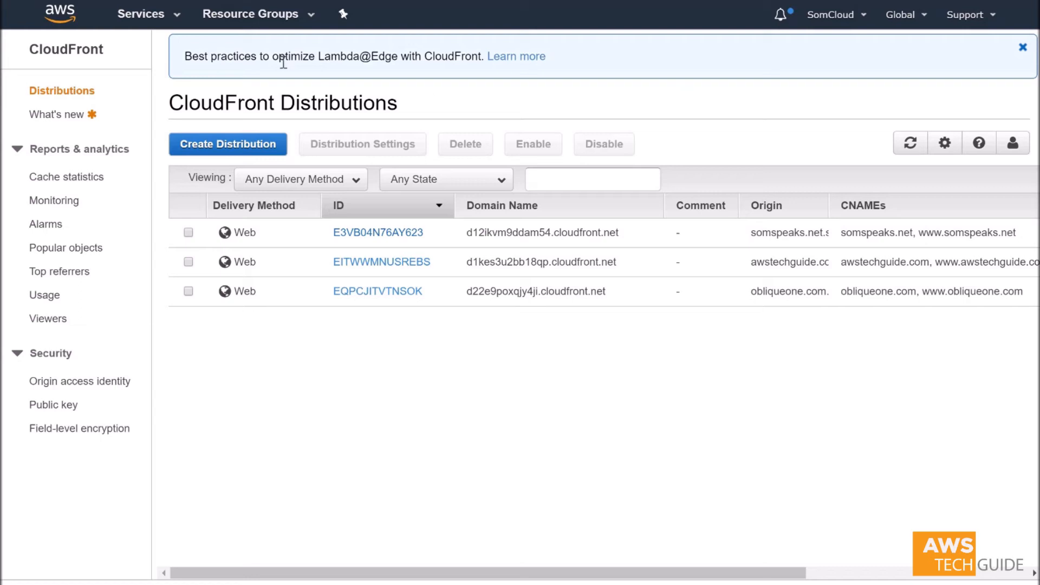
# Step: Open the somspeaks.net hosted zone in Route 53 and view the names and values of its record sets
pyautogui.click(158, 21)
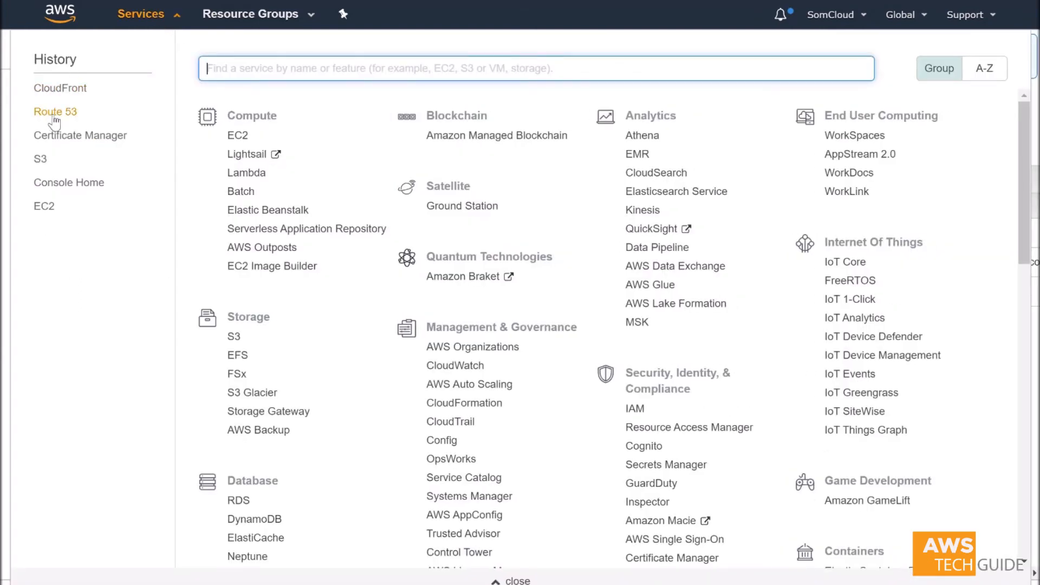
pyautogui.click(55, 114)
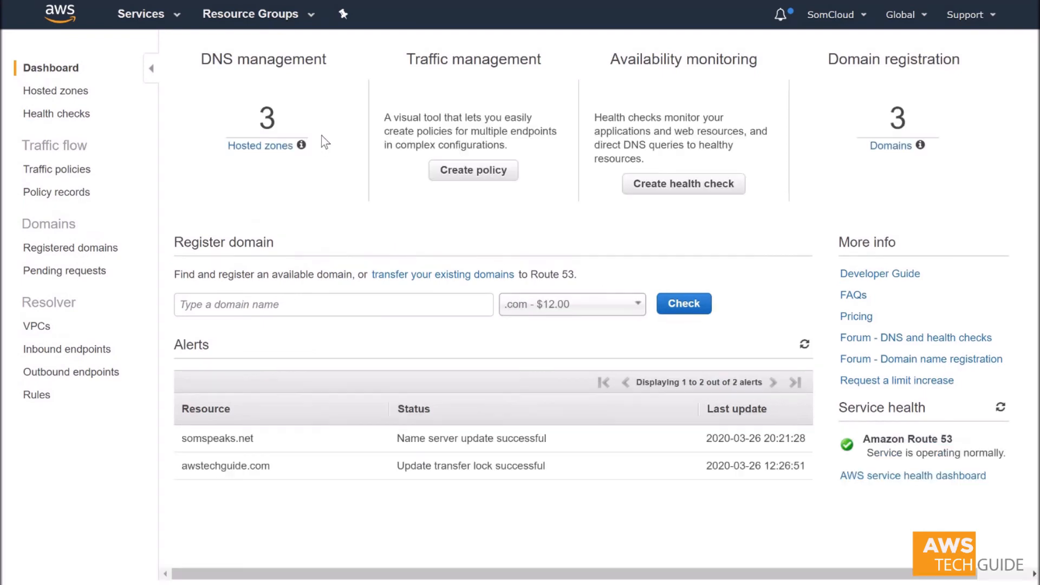
pyautogui.click(272, 144)
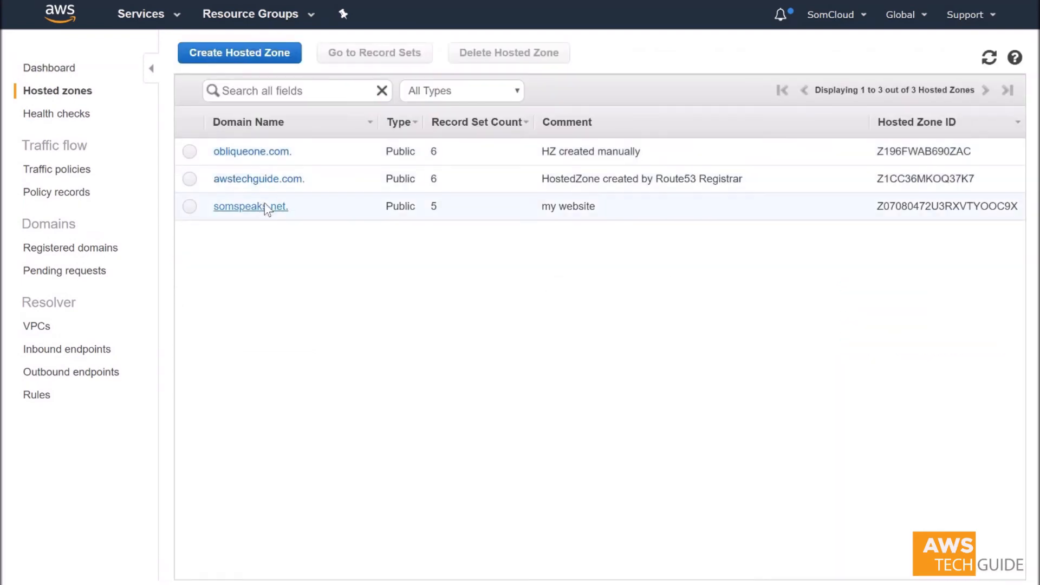
pyautogui.click(267, 207)
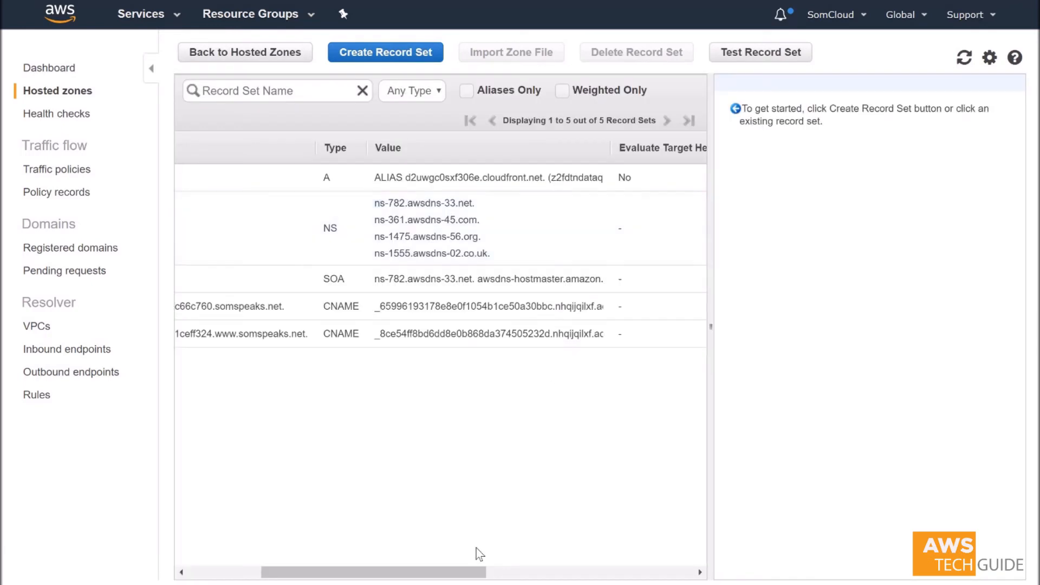
pyautogui.moveTo(453, 572); pyautogui.dragTo(373, 576)
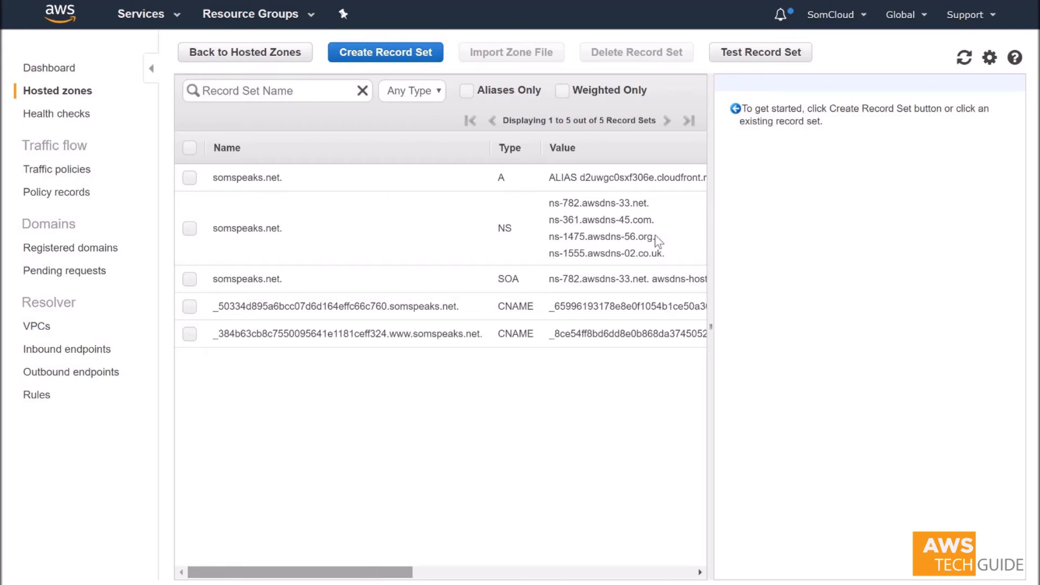
# Step: Point the alias target of the somspeaks.net A record to the CloudFront distribution d12ikvm9ddam54.cloudfront.net and save the record set
pyautogui.click(626, 182)
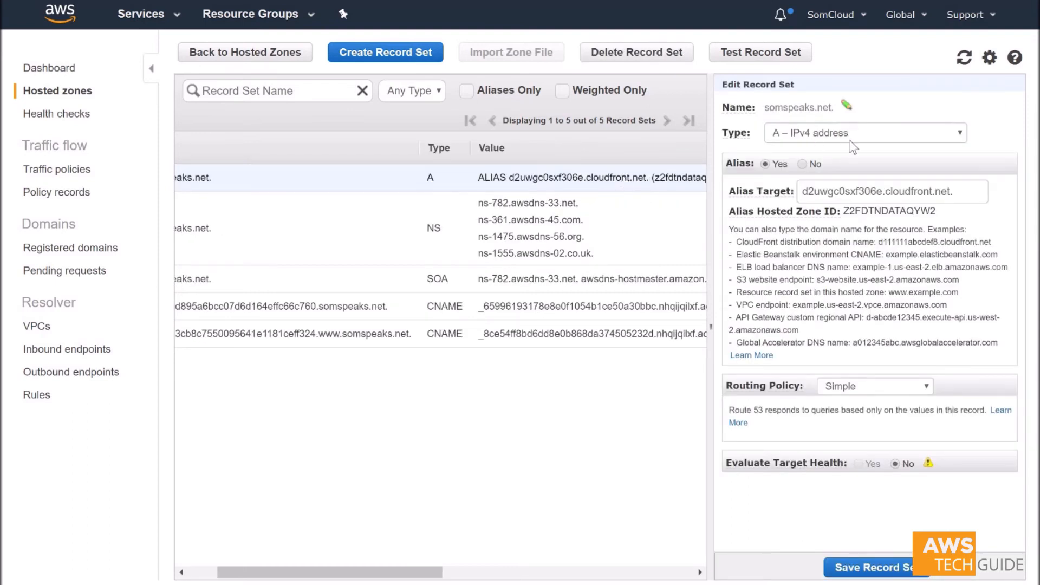
pyautogui.tripleClick(916, 191)
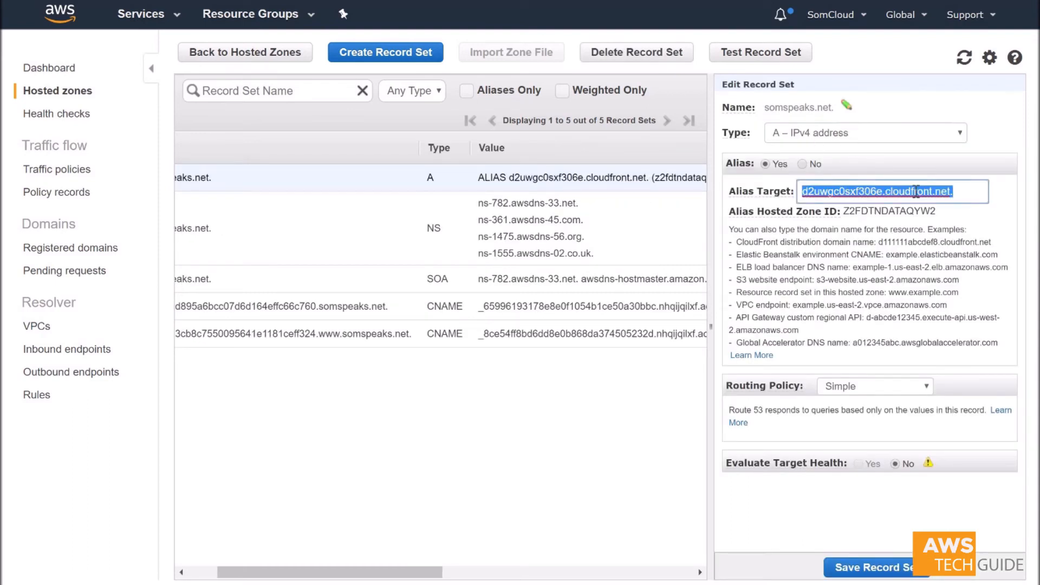
pyautogui.press('BackSpace')
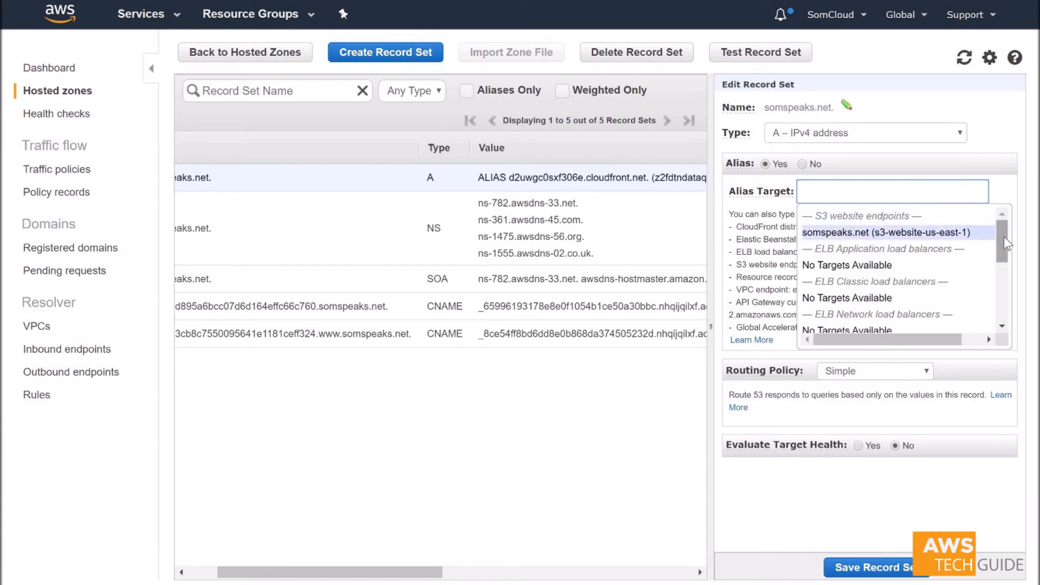
pyautogui.moveTo(1004, 237); pyautogui.dragTo(1006, 270)
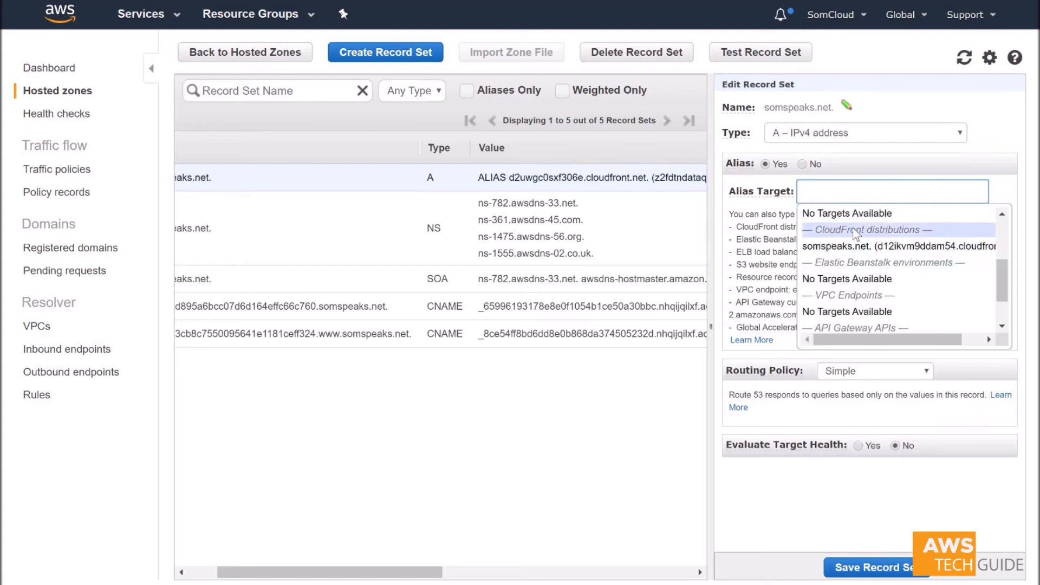
pyautogui.click(918, 247)
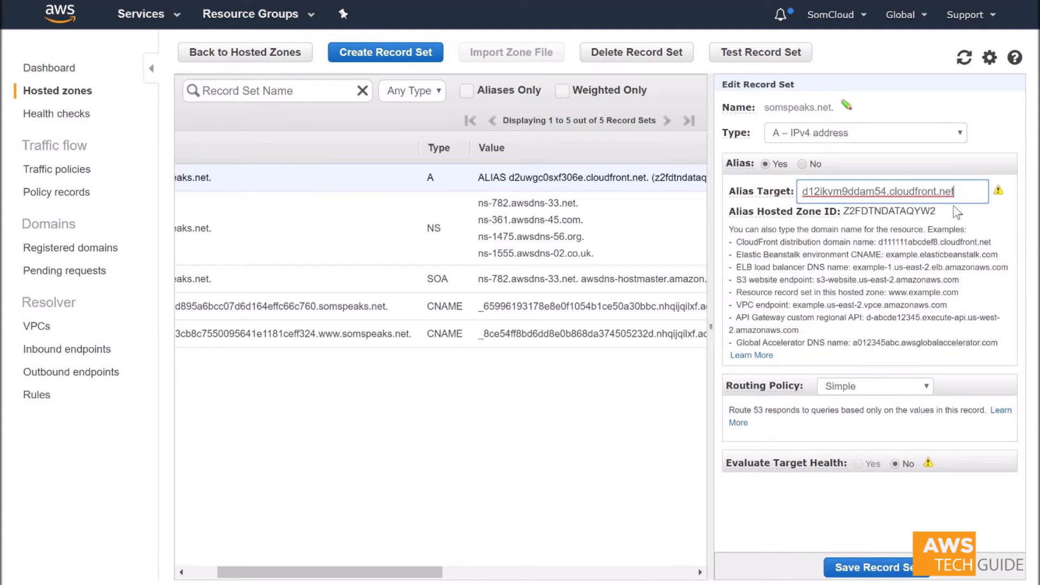
pyautogui.click(995, 246)
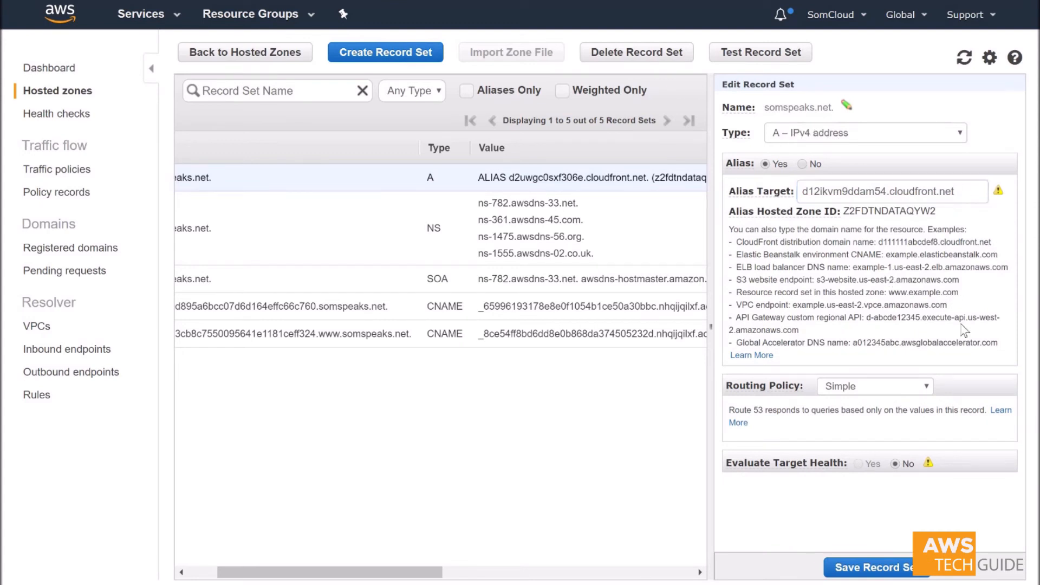
pyautogui.click(868, 569)
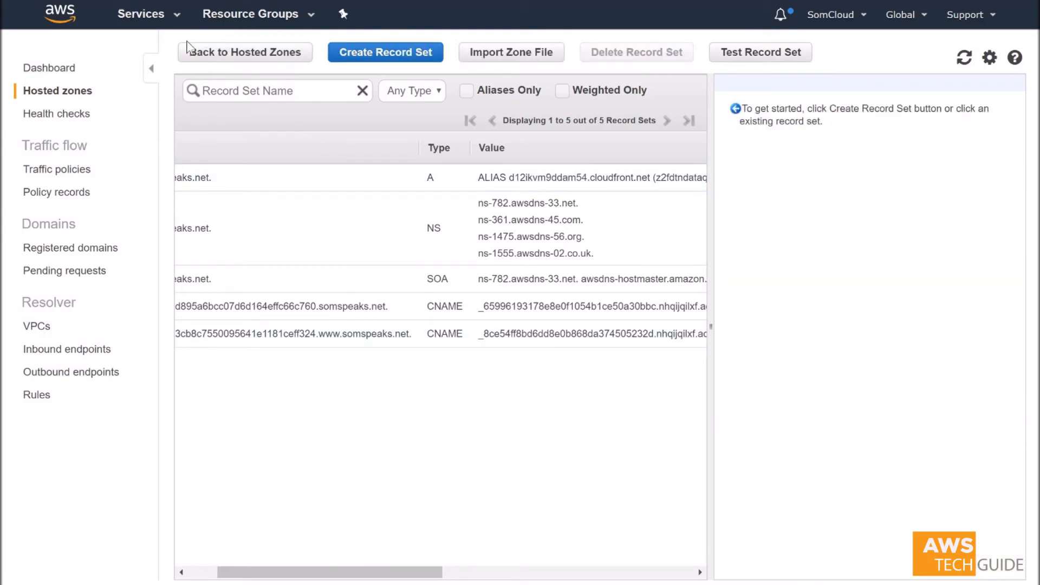
# Step: Open the CloudFront distributions list and check the deployment status of the somspeaks.net distribution
pyautogui.click(153, 21)
pyautogui.click(152, 22)
pyautogui.click(152, 25)
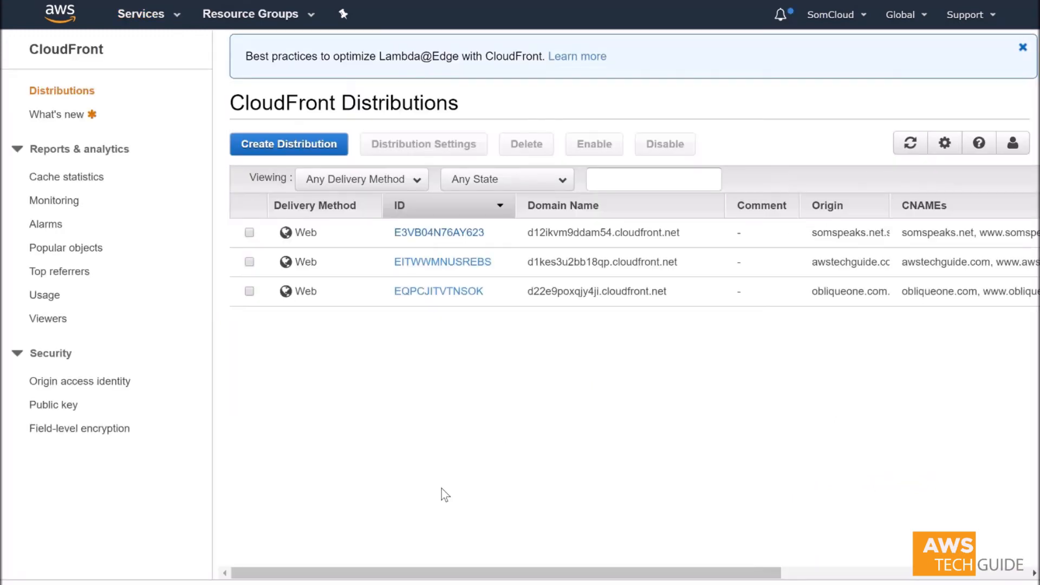
pyautogui.moveTo(407, 574); pyautogui.dragTo(693, 574)
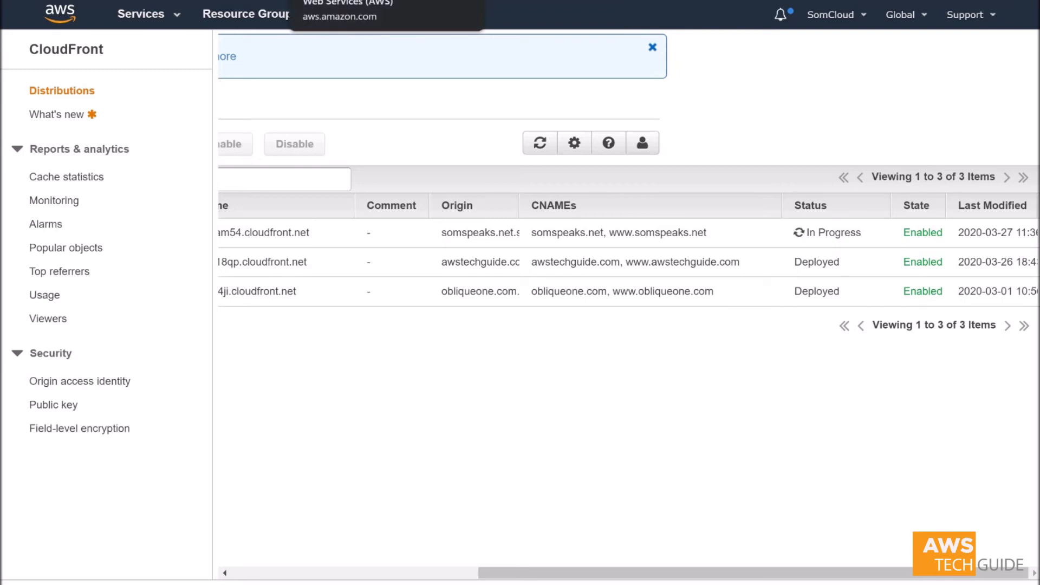
# Step: View the Amazon S3 product page, return to CloudFront and refresh the distributions list to recheck the somspeaks.net deployment status
pyautogui.click(346, 1)
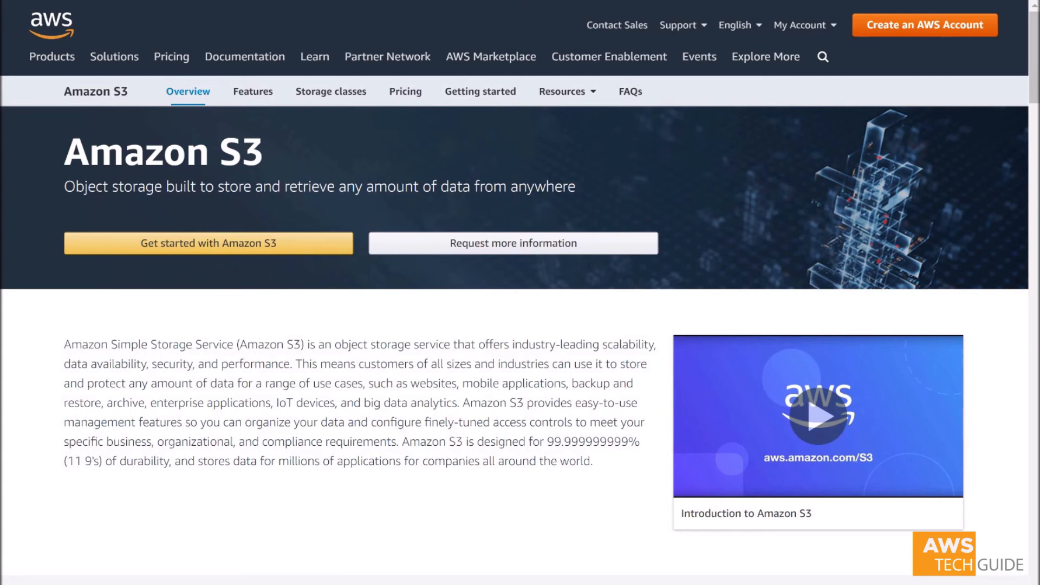
pyautogui.click(506, 6)
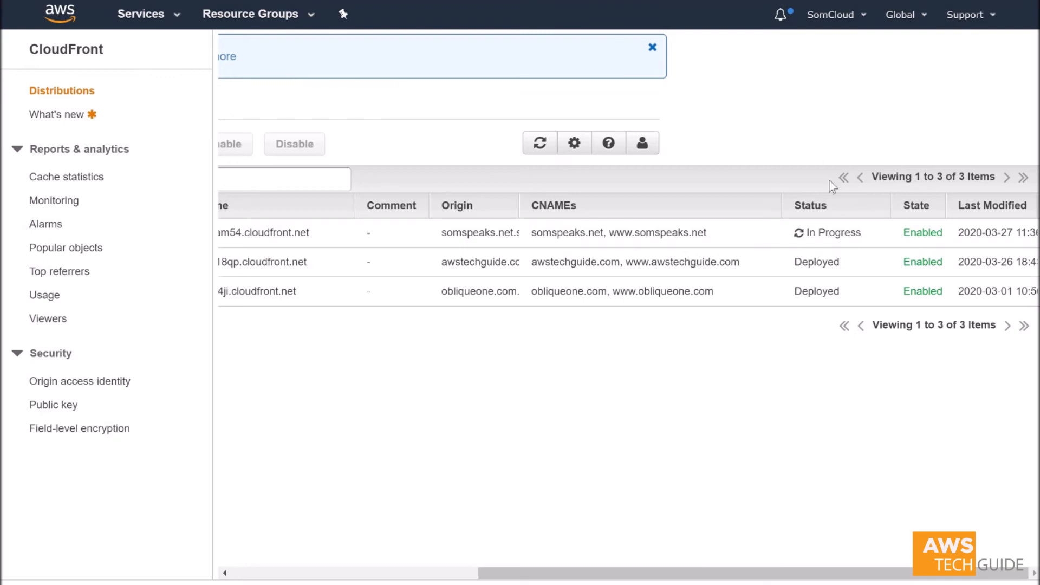
pyautogui.click(539, 145)
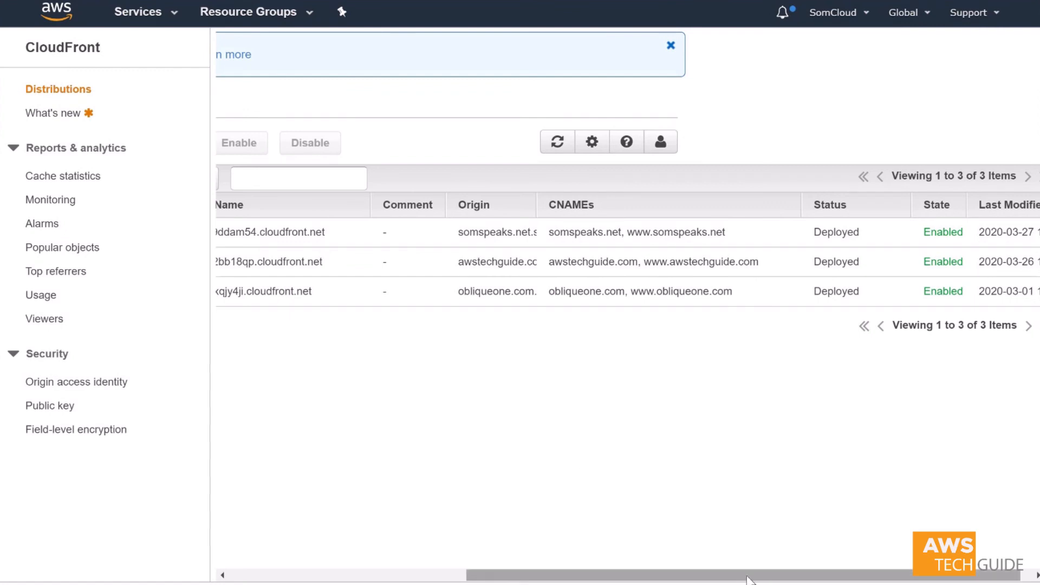
pyautogui.moveTo(727, 577); pyautogui.dragTo(477, 579)
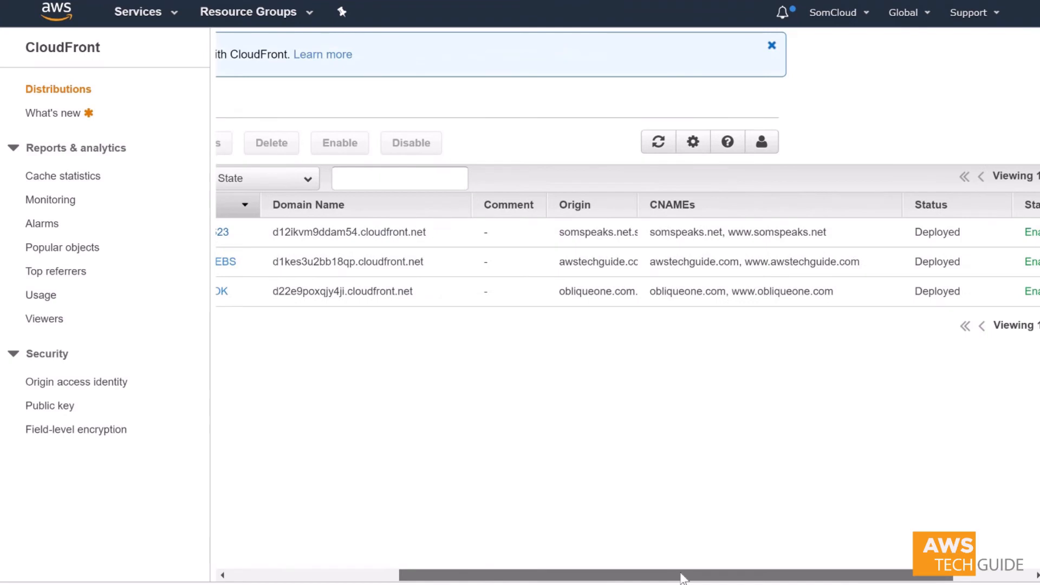
pyautogui.moveTo(681, 576); pyautogui.dragTo(514, 577)
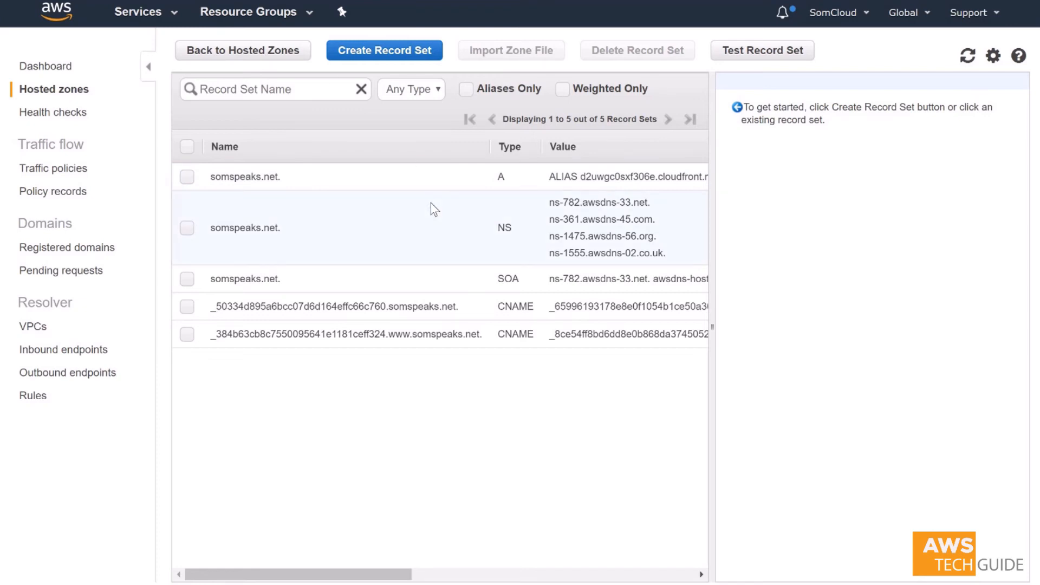
# Step: In the Route 53 hosted zone, reselect the somspeaks.net CloudFront distribution as the A record's alias target and save the record set
pyautogui.click(353, 179)
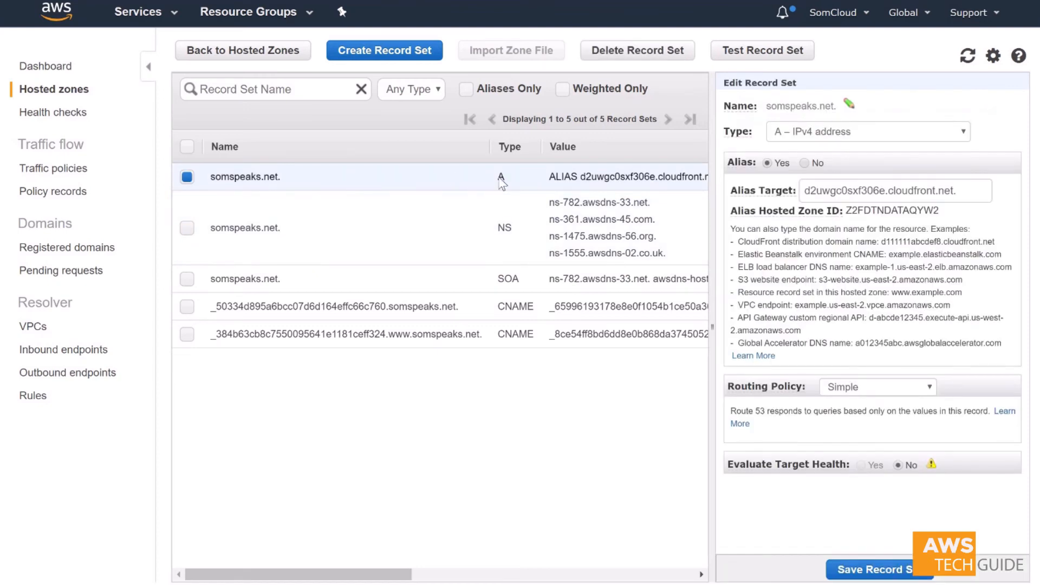
pyautogui.click(897, 191)
pyautogui.hotkey('ctrl', 'a')
pyautogui.press('BackSpace')
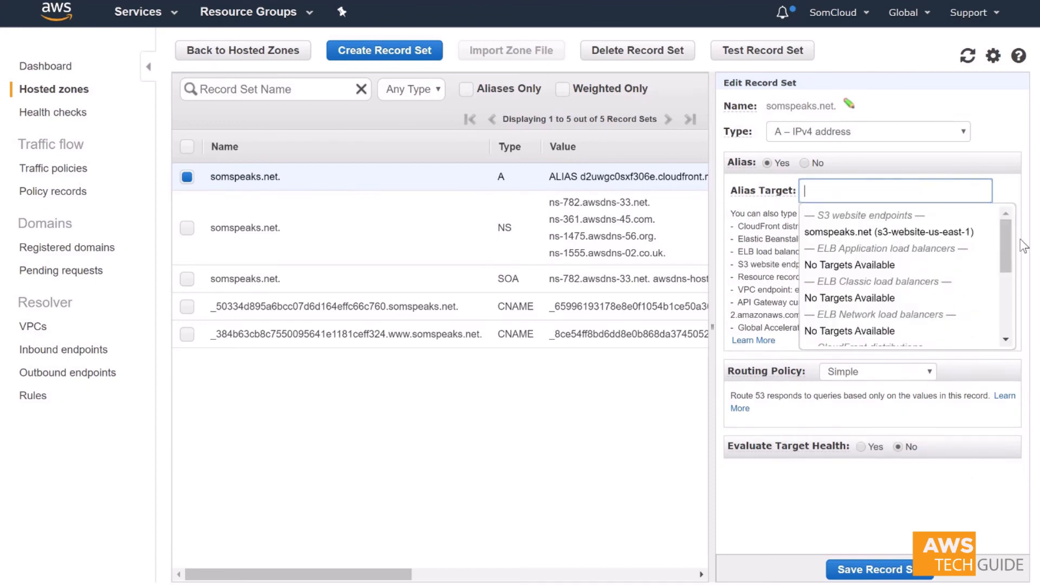
pyautogui.moveTo(1009, 258); pyautogui.dragTo(1023, 233)
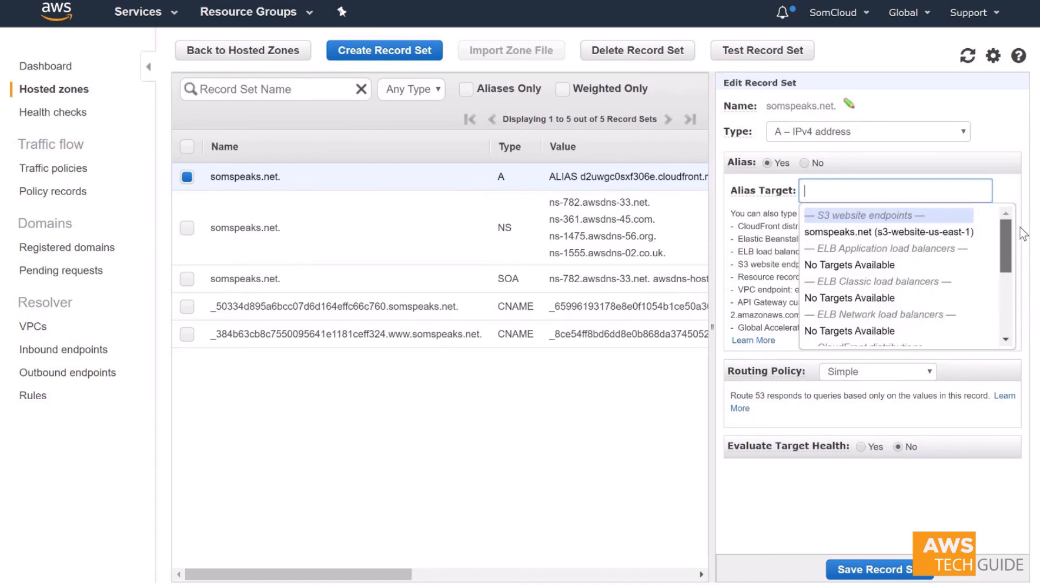
pyautogui.scroll(-2, 894, 261)
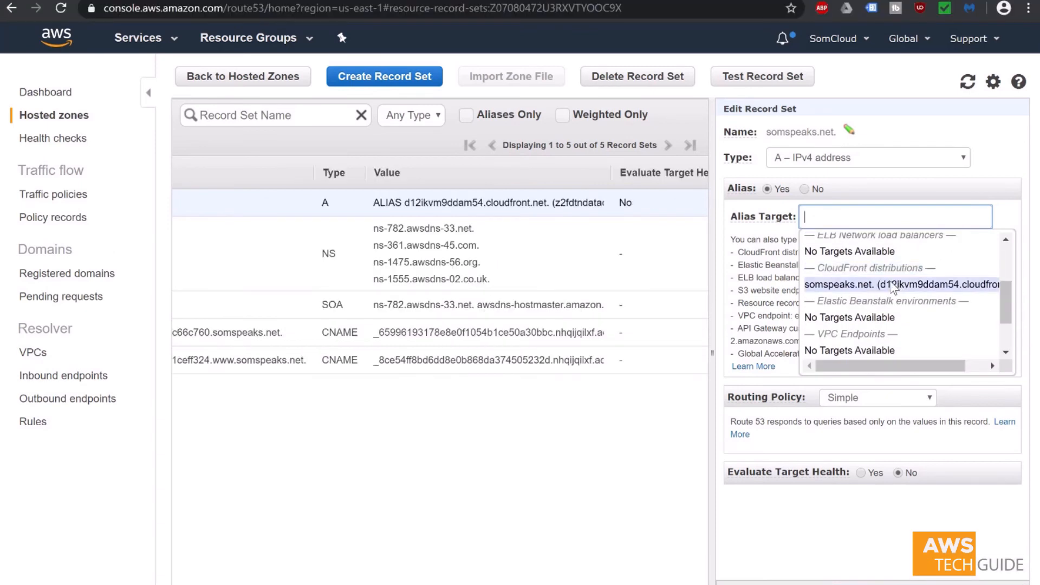
pyautogui.click(893, 285)
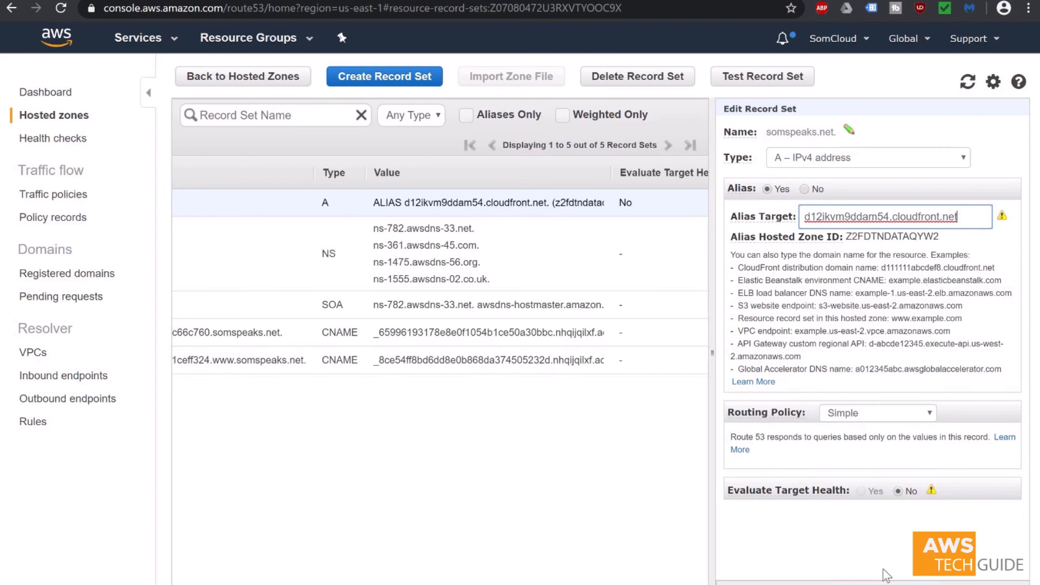
pyautogui.click(830, 583)
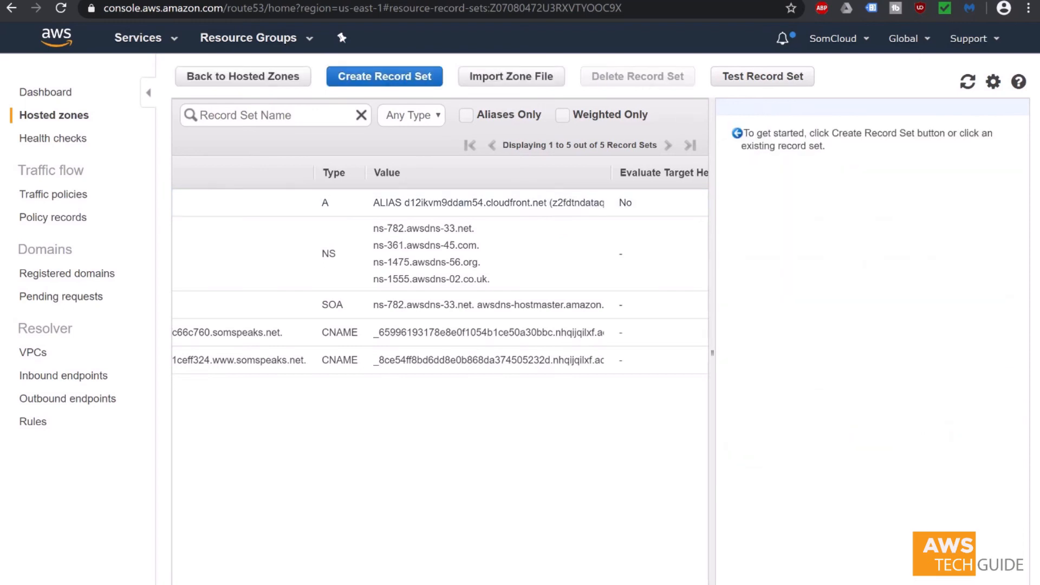
# Step: Switch to the website page served from the S3 endpoint and examine its address and security indication
pyautogui.click(726, 1)
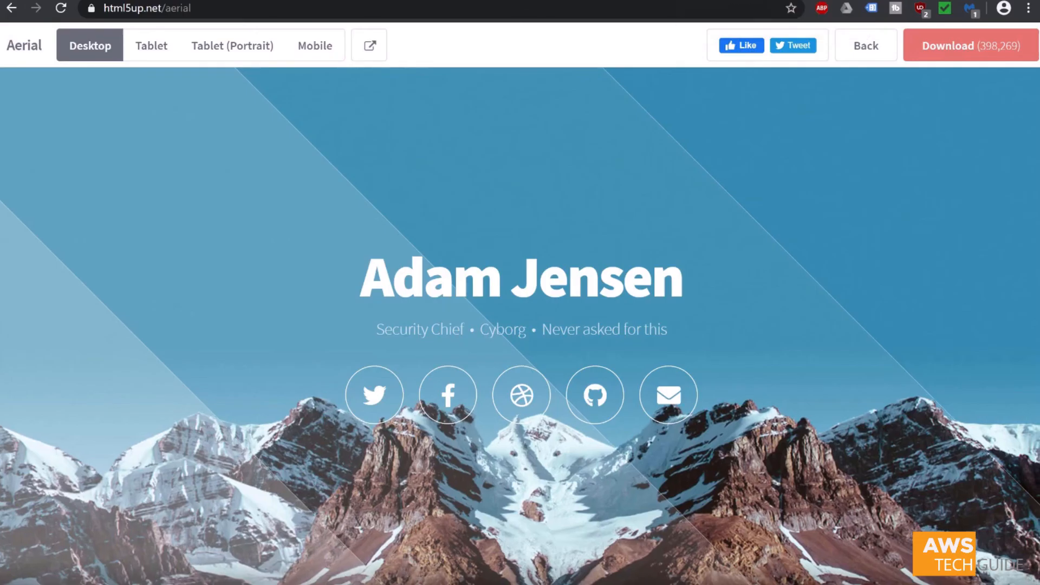
pyautogui.click(824, 1)
pyautogui.click(493, 7)
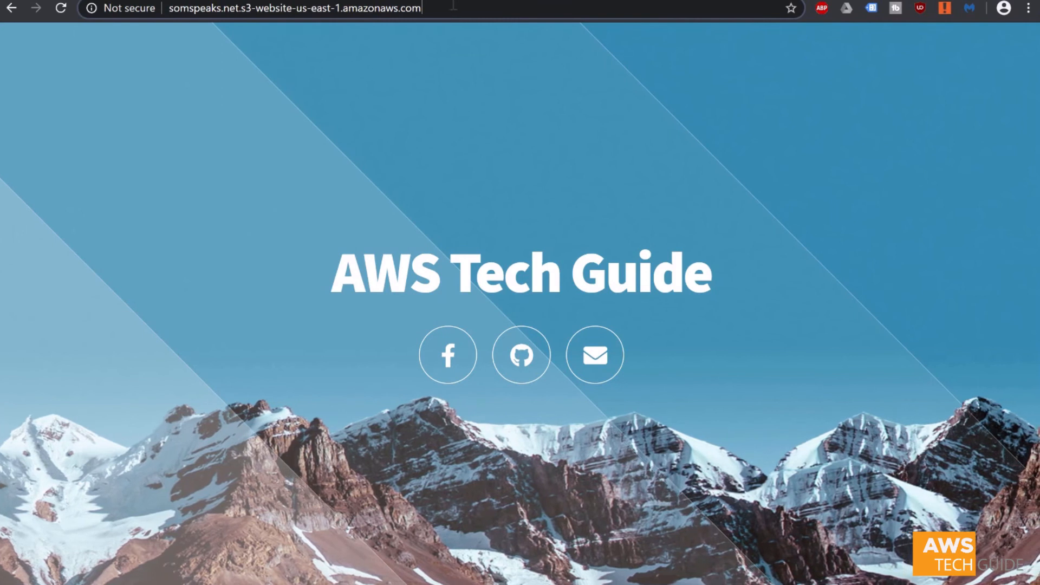
pyautogui.moveTo(421, 8); pyautogui.dragTo(168, 11)
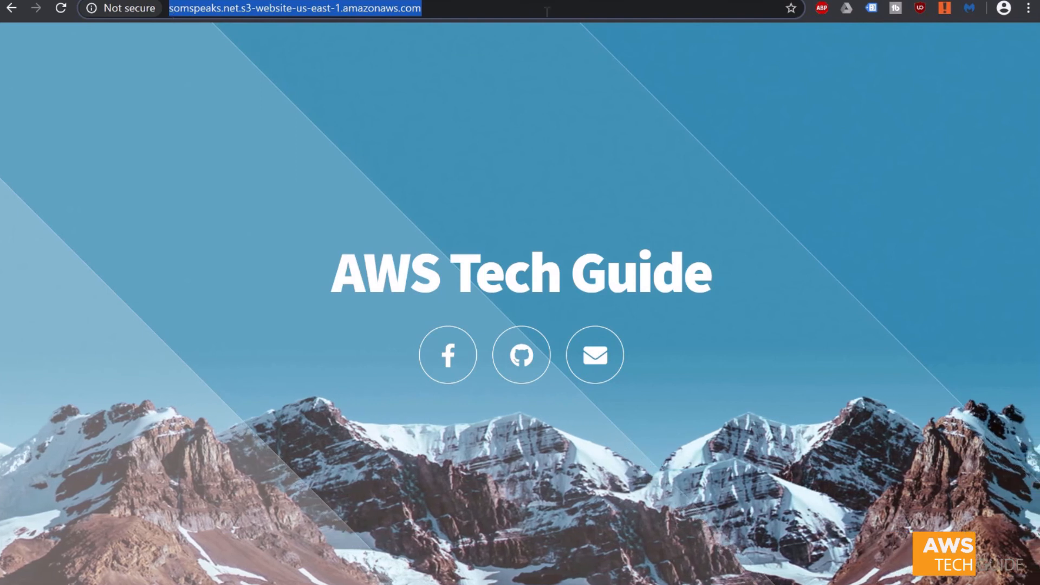
# Step: Open somspeaks.net in a new browser tab to test the custom domain
pyautogui.hotkey('ctrl', 't')
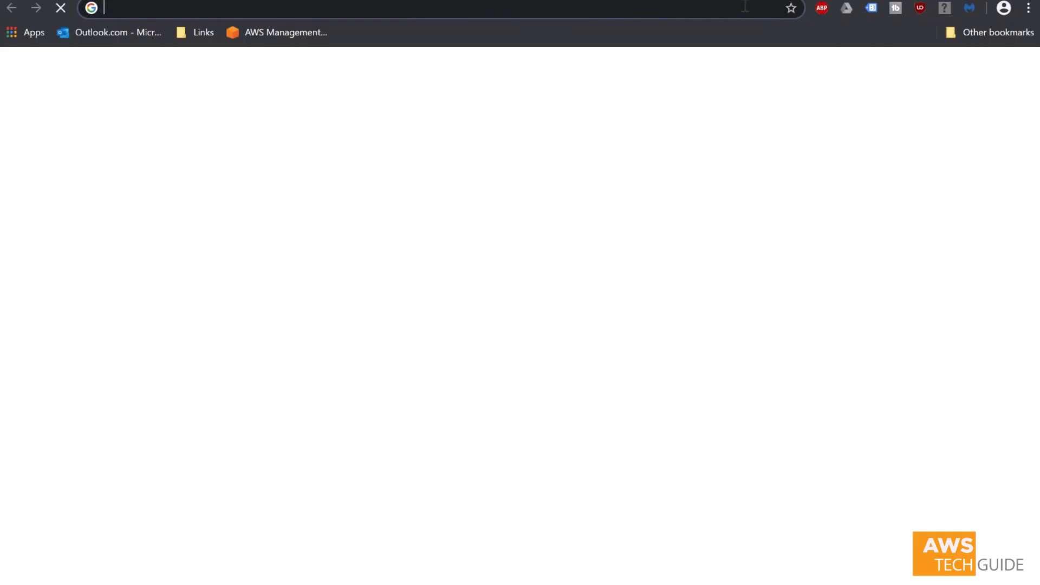
pyautogui.write('somspe')
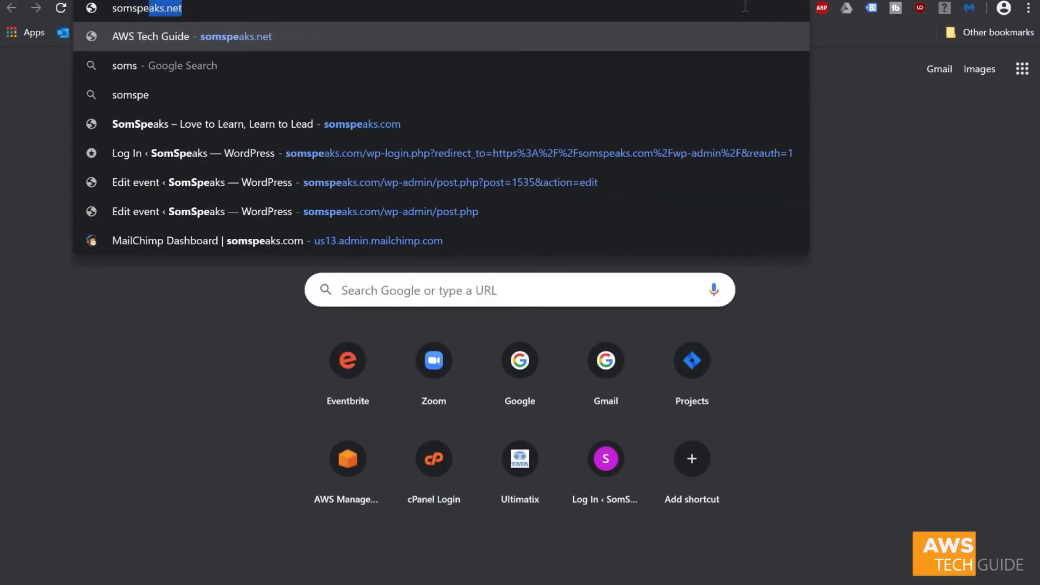
pyautogui.write('aks.net')
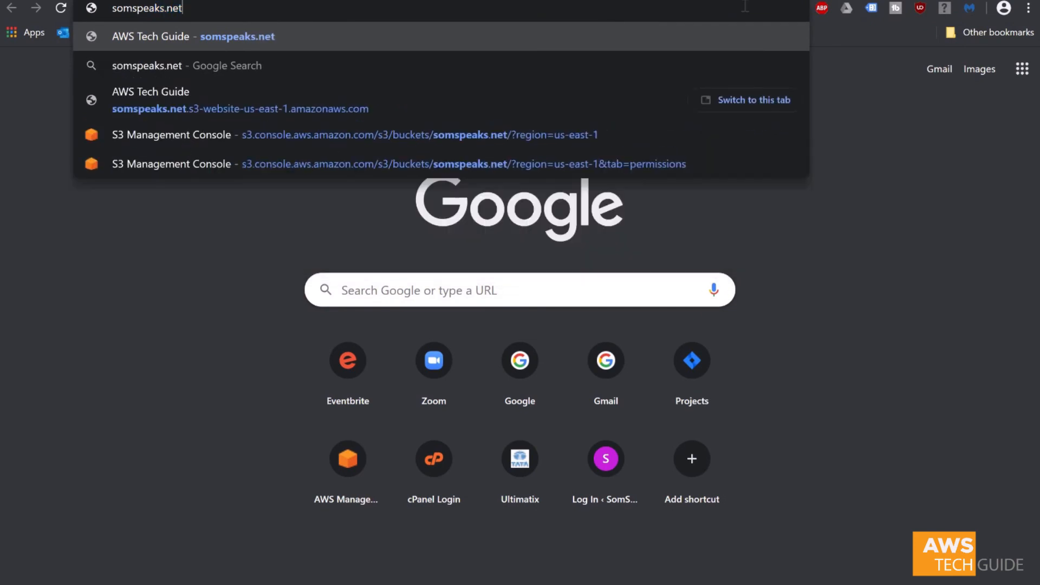
pyautogui.press('Return')
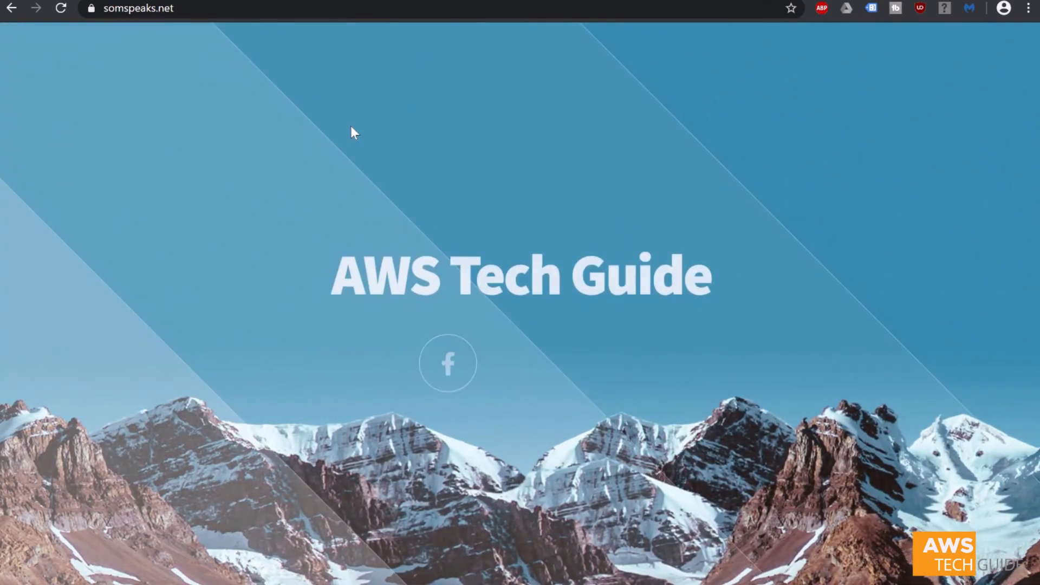
# Step: Check the connection security information and the full HTTPS address of the somspeaks.net site
pyautogui.moveTo(225, 7); pyautogui.dragTo(95, 8)
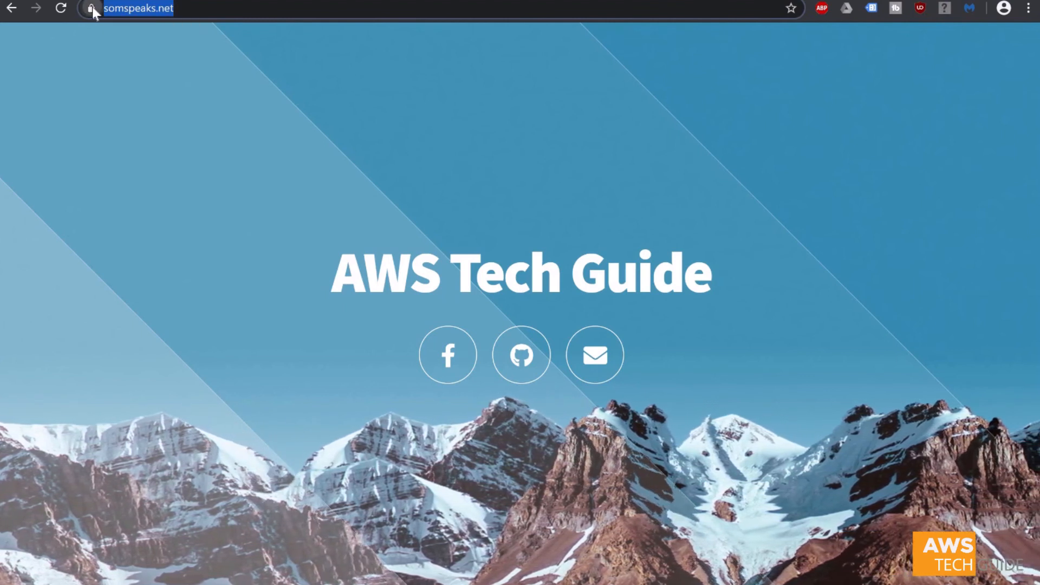
pyautogui.click(92, 7)
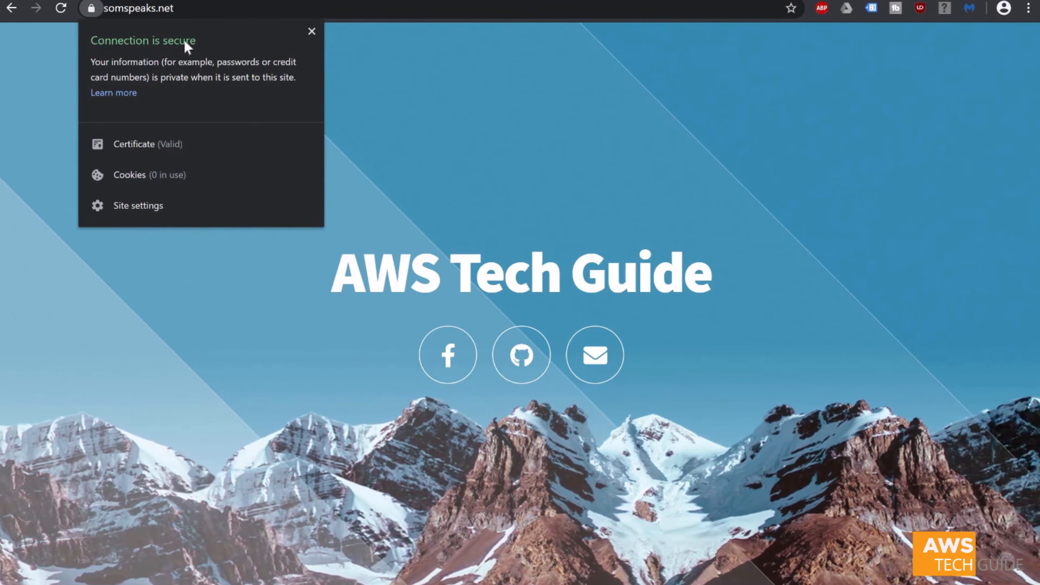
pyautogui.click(178, 10)
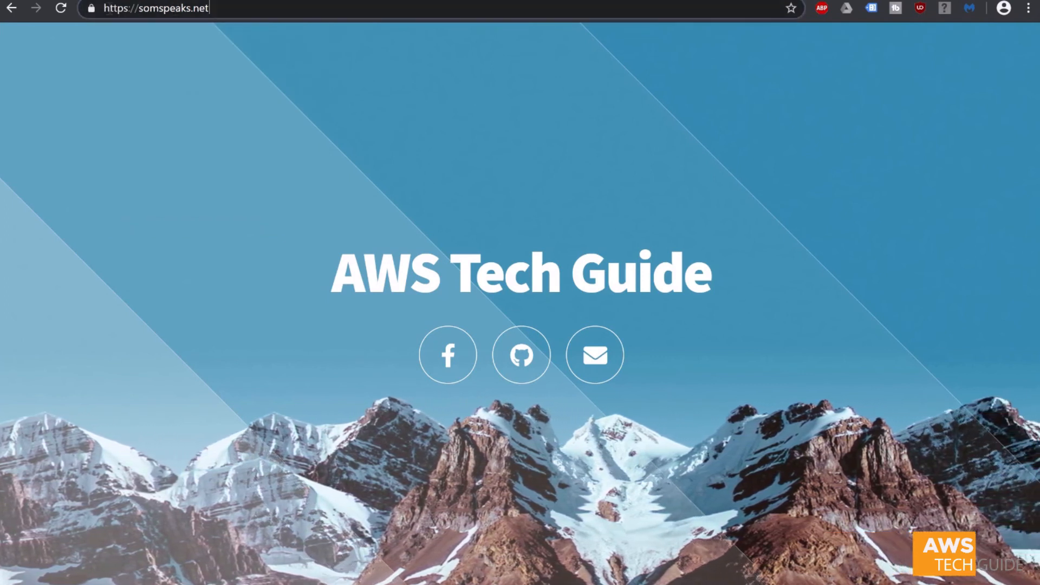
pyautogui.click(91, 9)
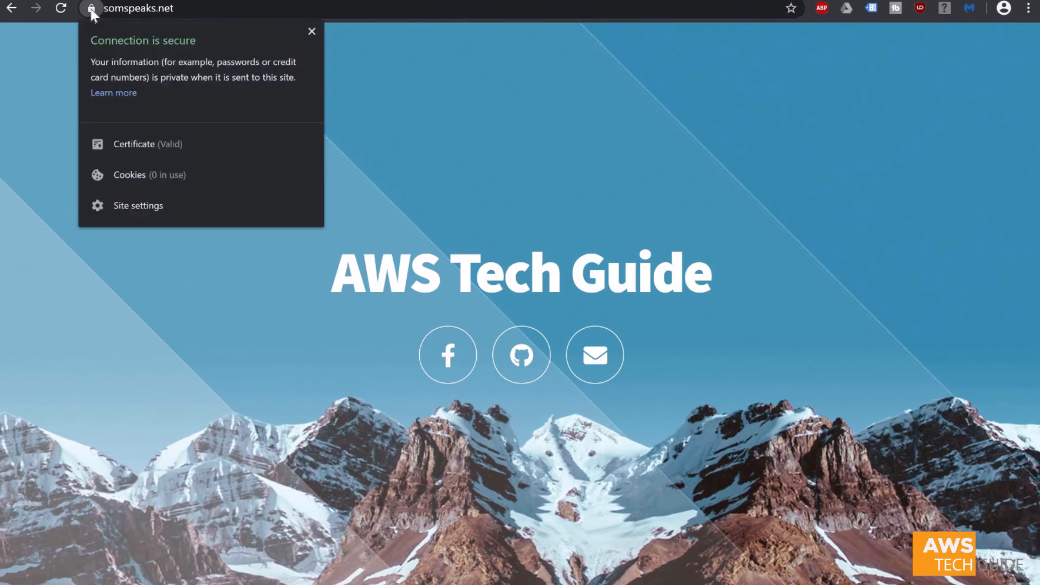
pyautogui.click(192, 9)
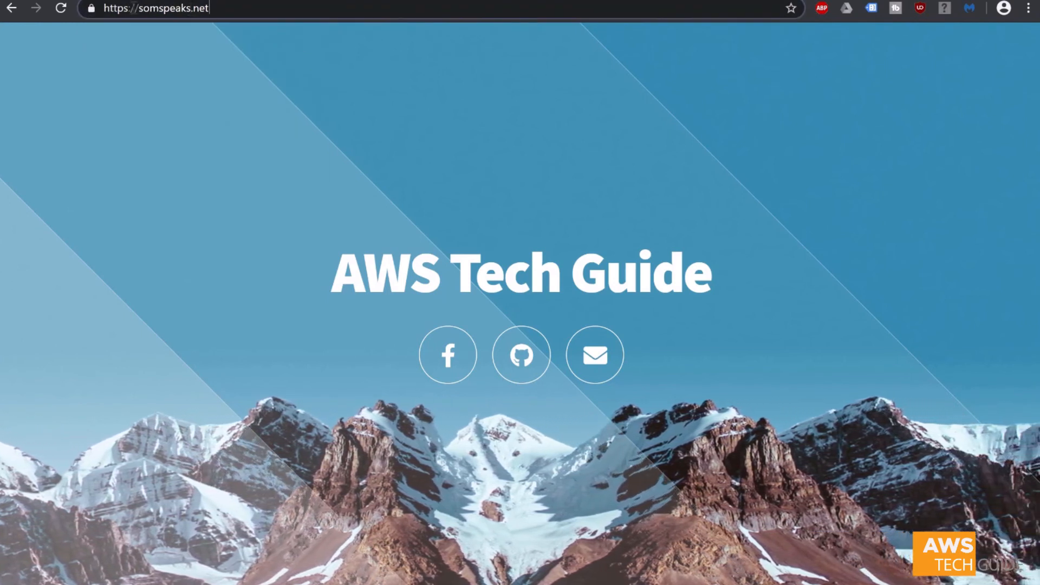
pyautogui.moveTo(131, 9); pyautogui.dragTo(97, 14)
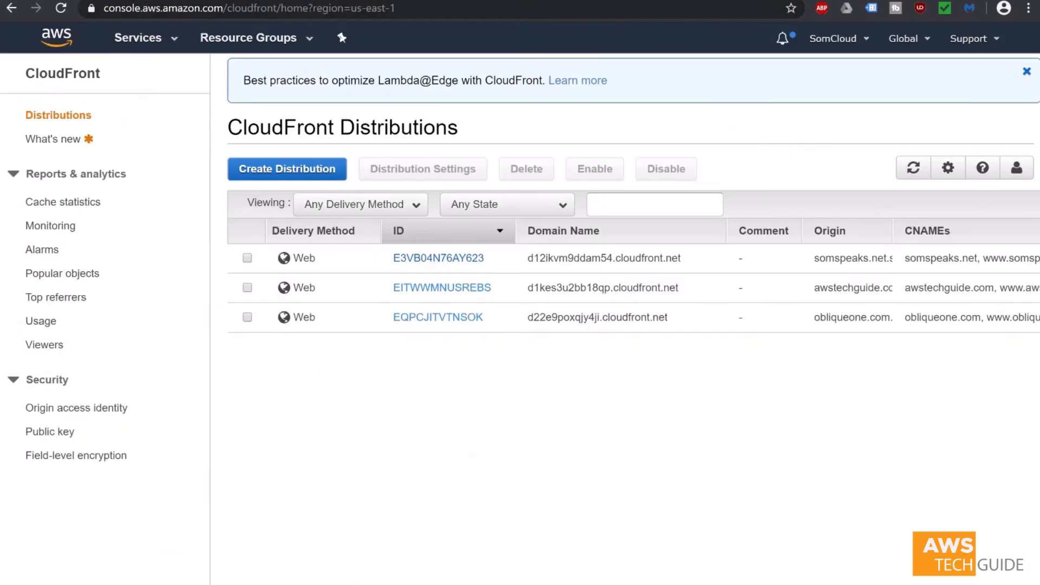
# Step: Open the Route 53 service and view the record sets of the somspeaks.net hosted zone
pyautogui.click(135, 42)
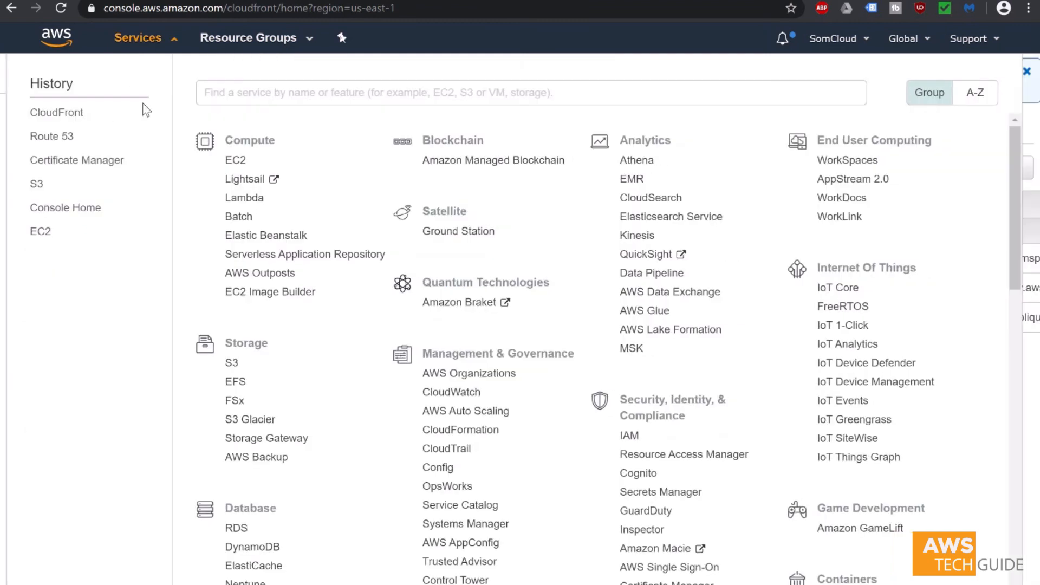
pyautogui.write('route 53')
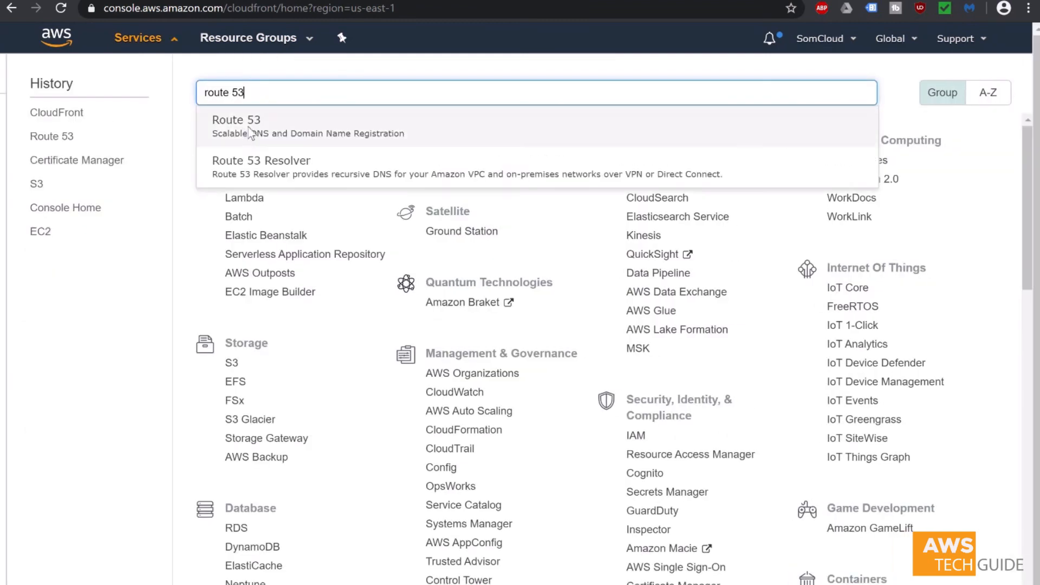
pyautogui.click(250, 133)
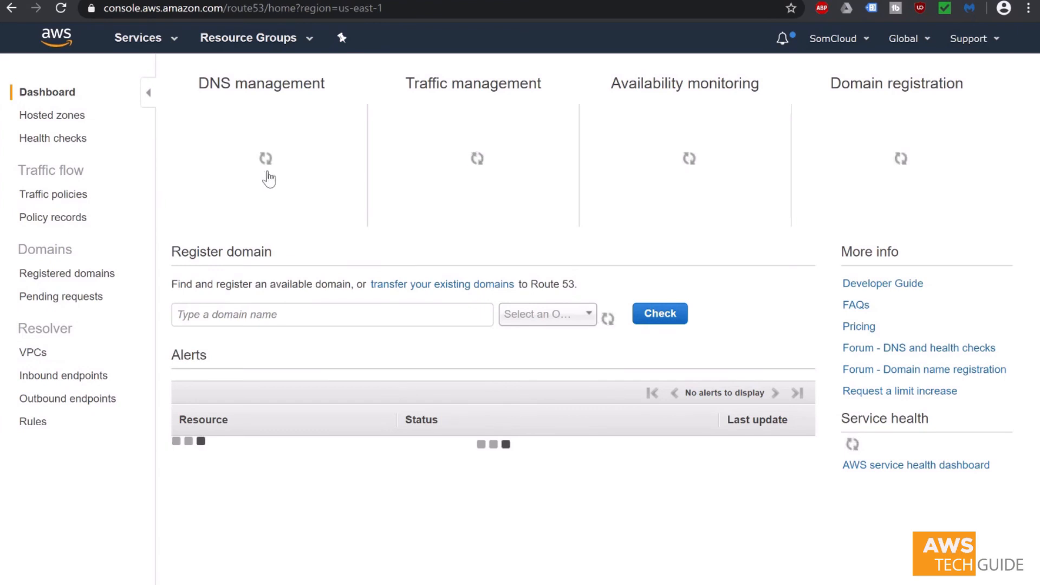
pyautogui.click(271, 171)
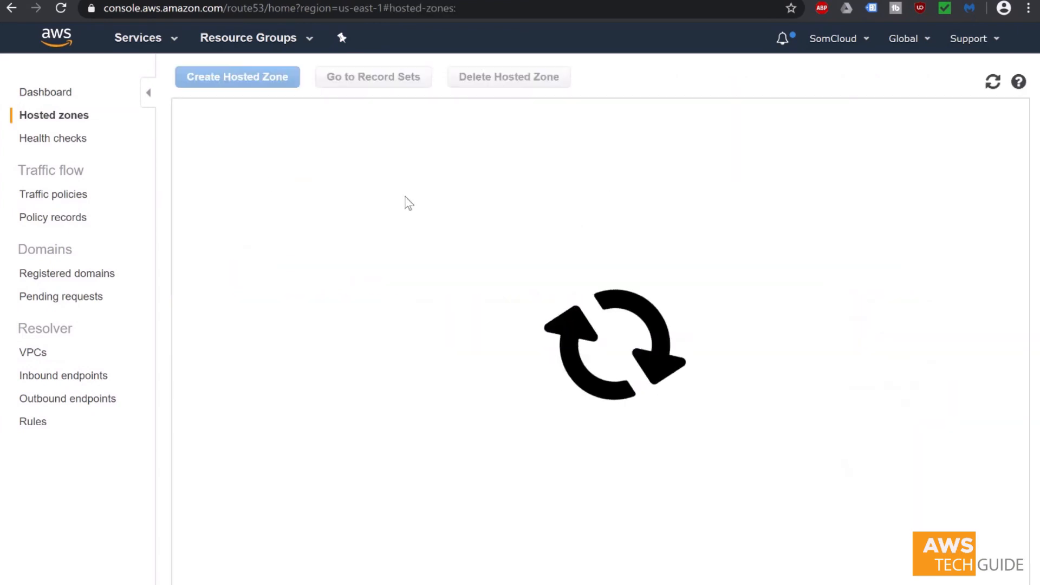
pyautogui.click(260, 235)
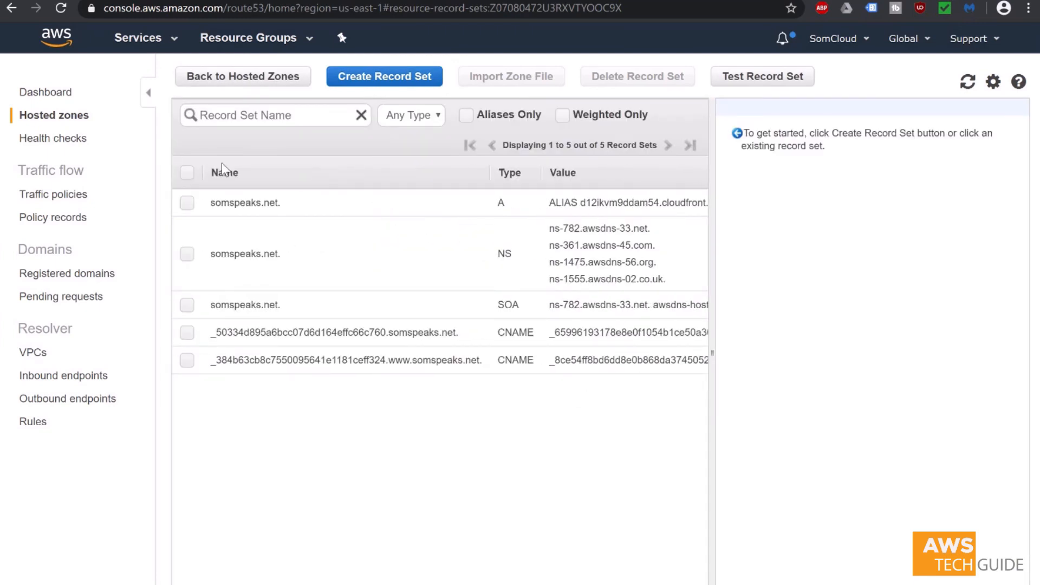
# Step: Open Certificate Manager and review the status and details of the somspeaks.net certificate
pyautogui.click(123, 46)
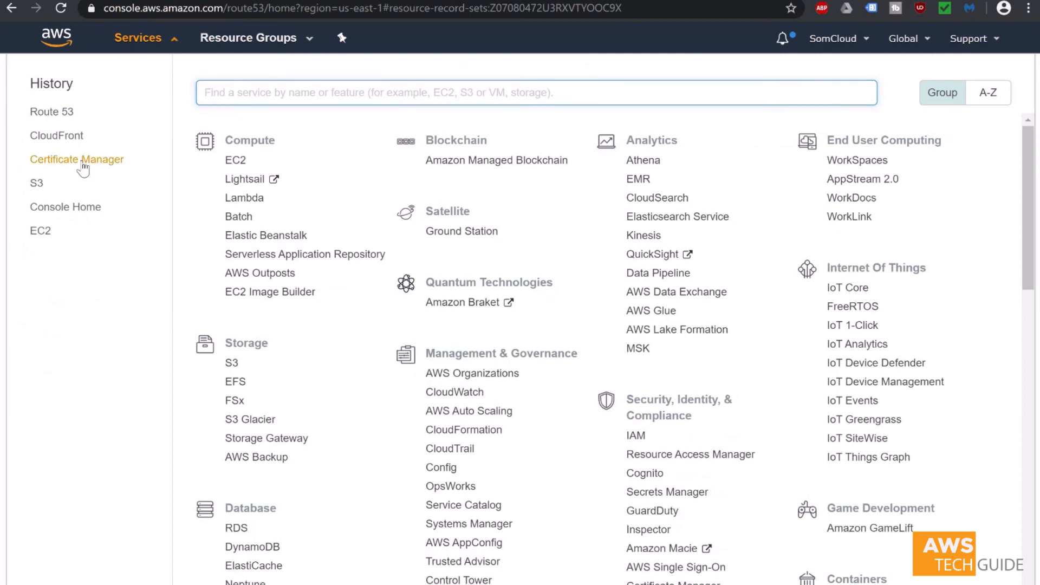
pyautogui.click(82, 161)
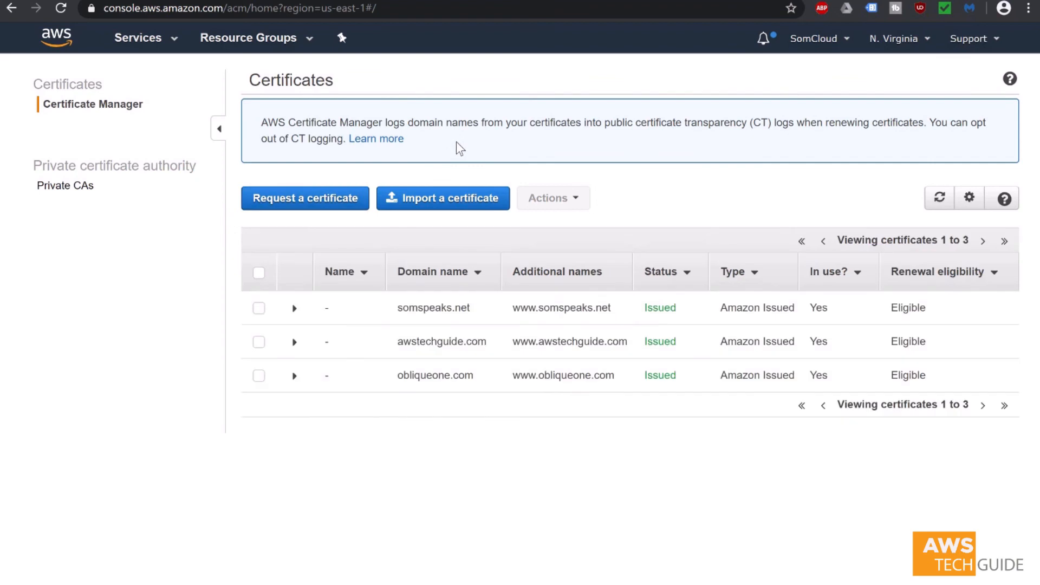
pyautogui.click(294, 308)
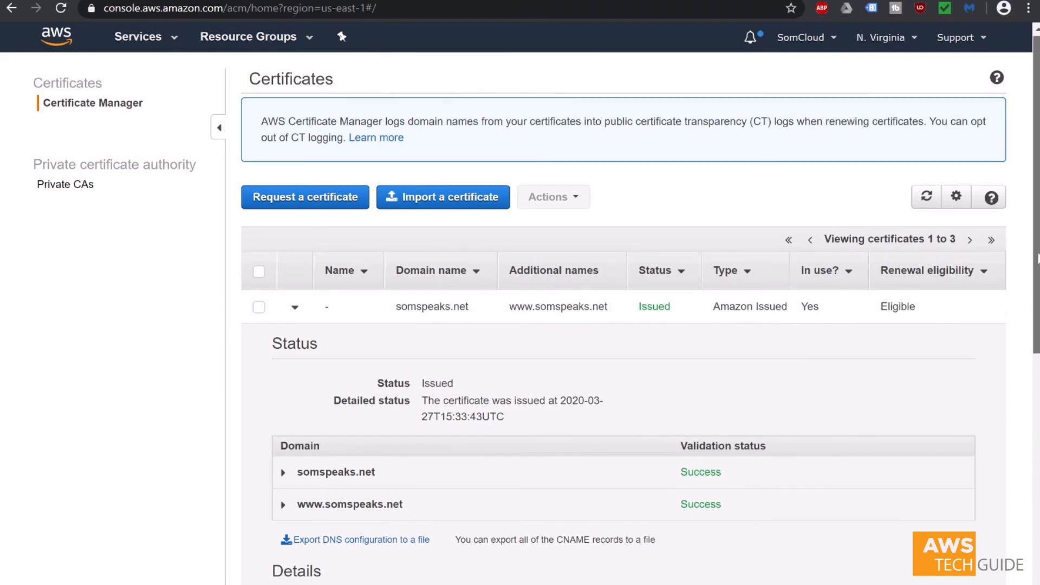
pyautogui.scroll(-5, 1035, 358)
pyautogui.scroll(1, 1035, 358)
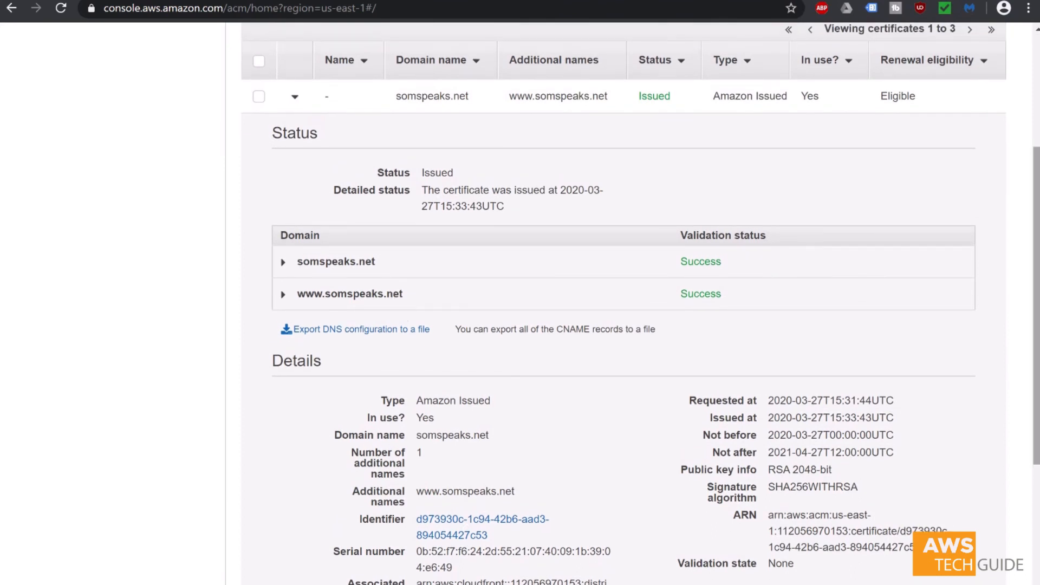
pyautogui.scroll(4, 991, 211)
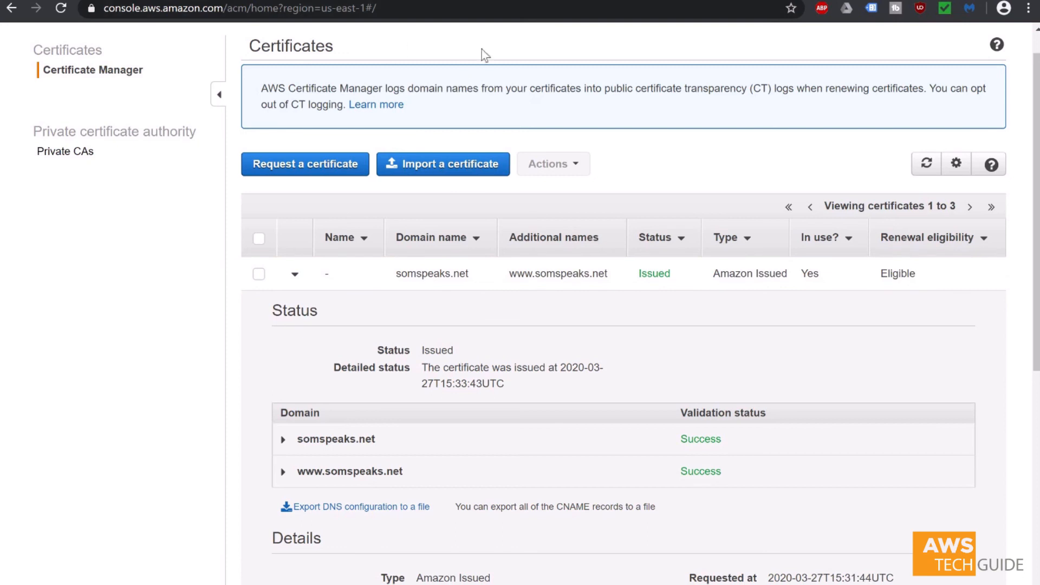
pyautogui.scroll(1, 404, 81)
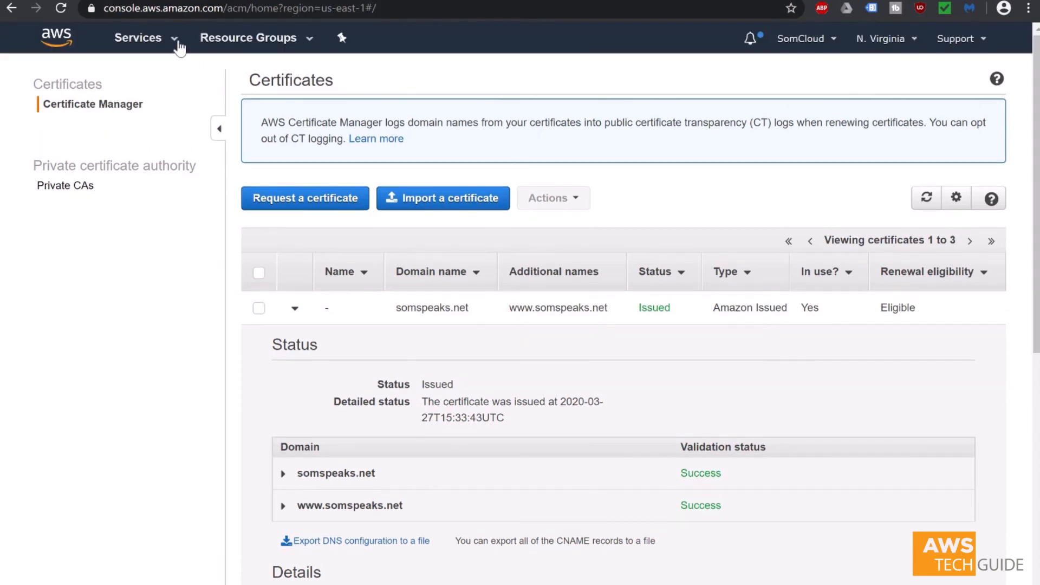
# Step: Open the somspeaks.net distribution in CloudFront and check its SSL certificate and domain name
pyautogui.click(174, 39)
pyautogui.click(78, 166)
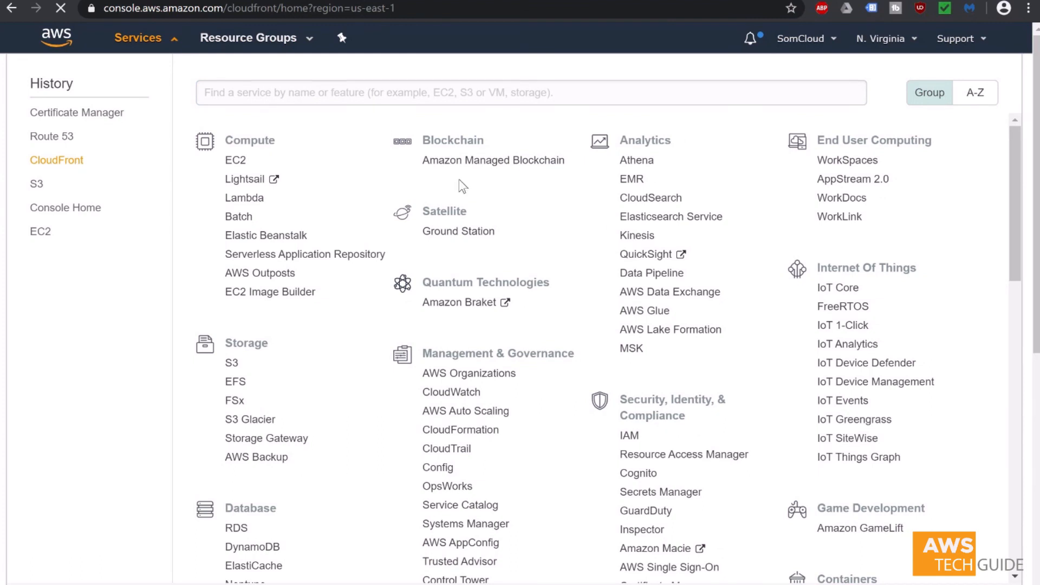
pyautogui.click(447, 259)
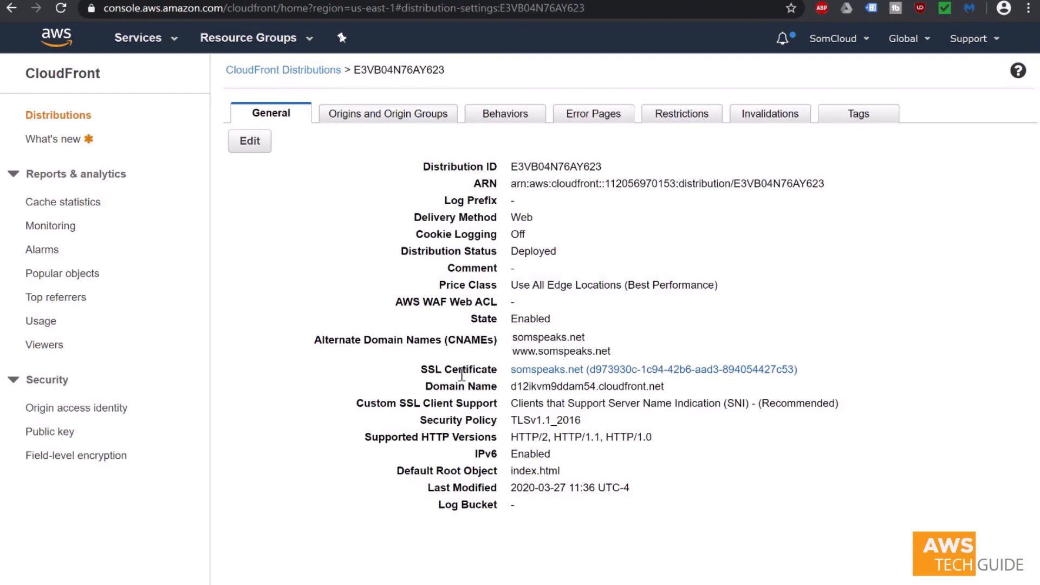
pyautogui.moveTo(422, 370); pyautogui.dragTo(813, 379)
pyautogui.click(837, 386)
pyautogui.moveTo(511, 387); pyautogui.dragTo(675, 387)
pyautogui.click(677, 388)
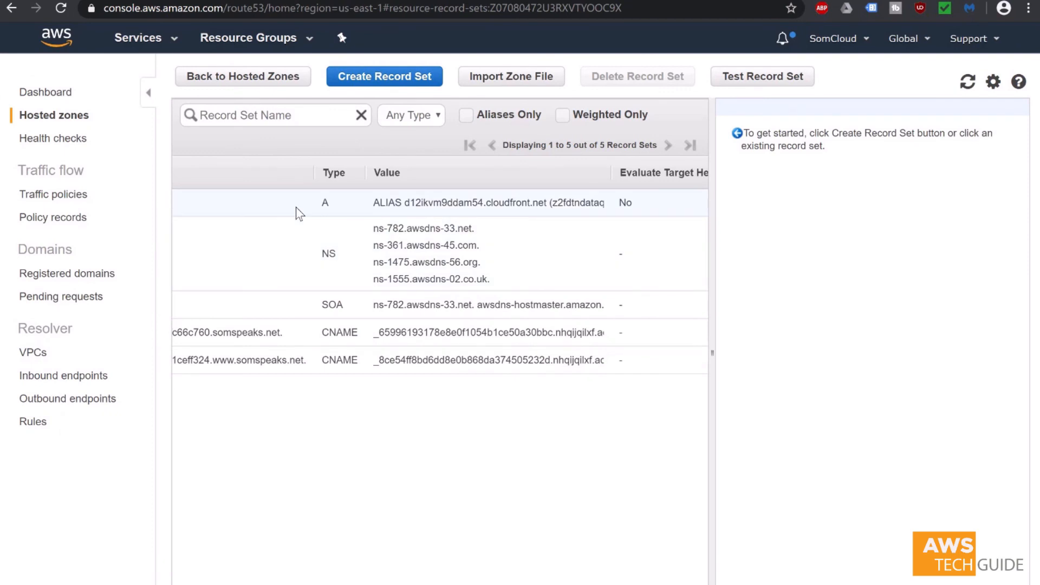
pyautogui.click(296, 207)
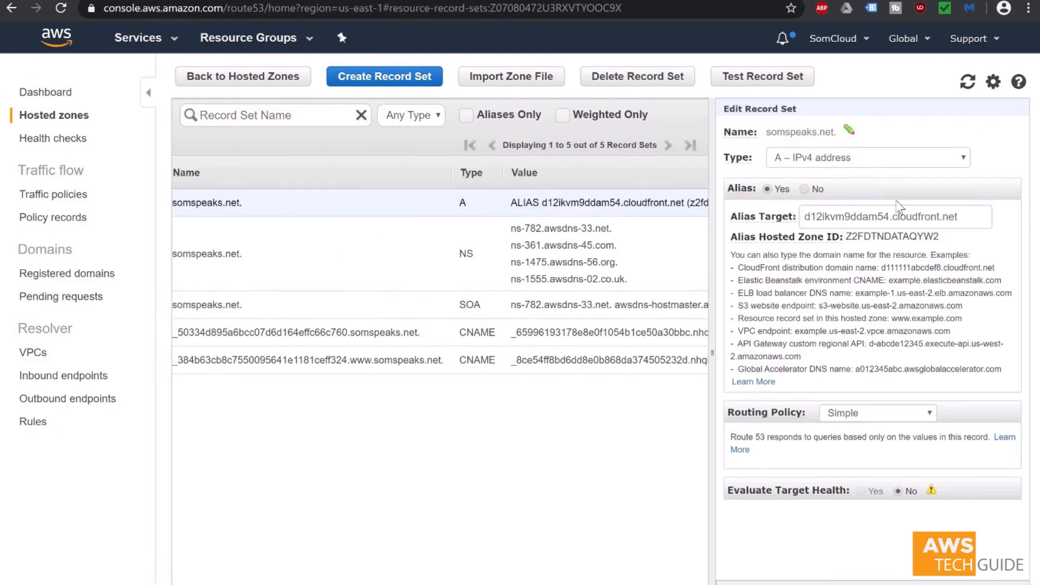
pyautogui.click(964, 217)
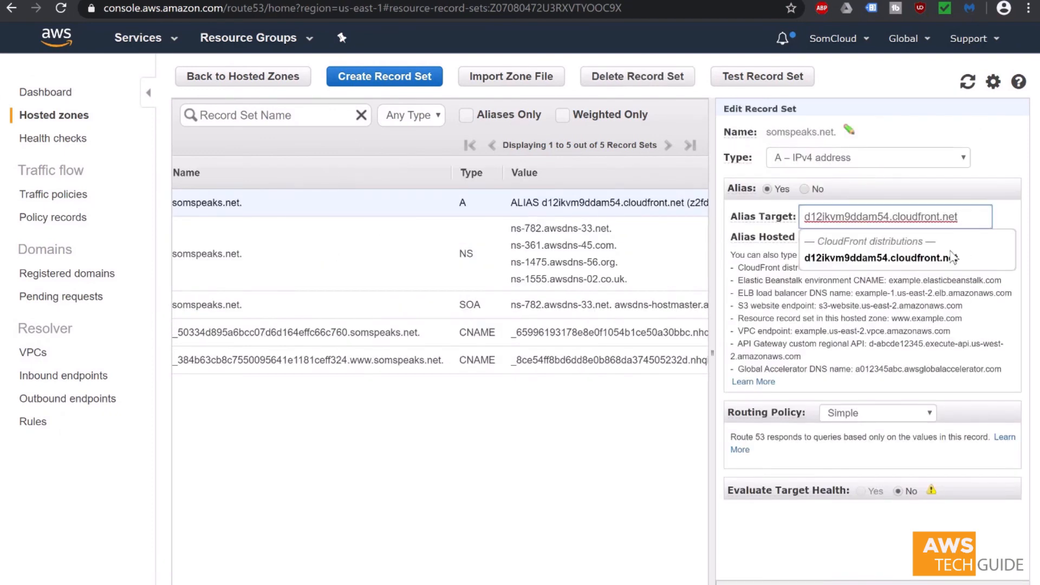
pyautogui.click(1017, 222)
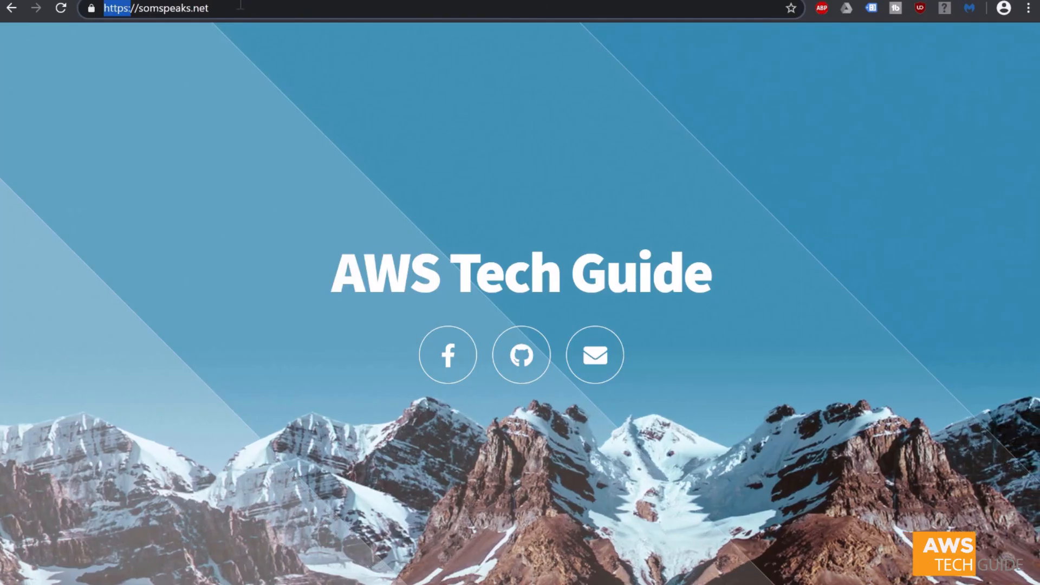
pyautogui.click(241, 5)
pyautogui.press('Return')
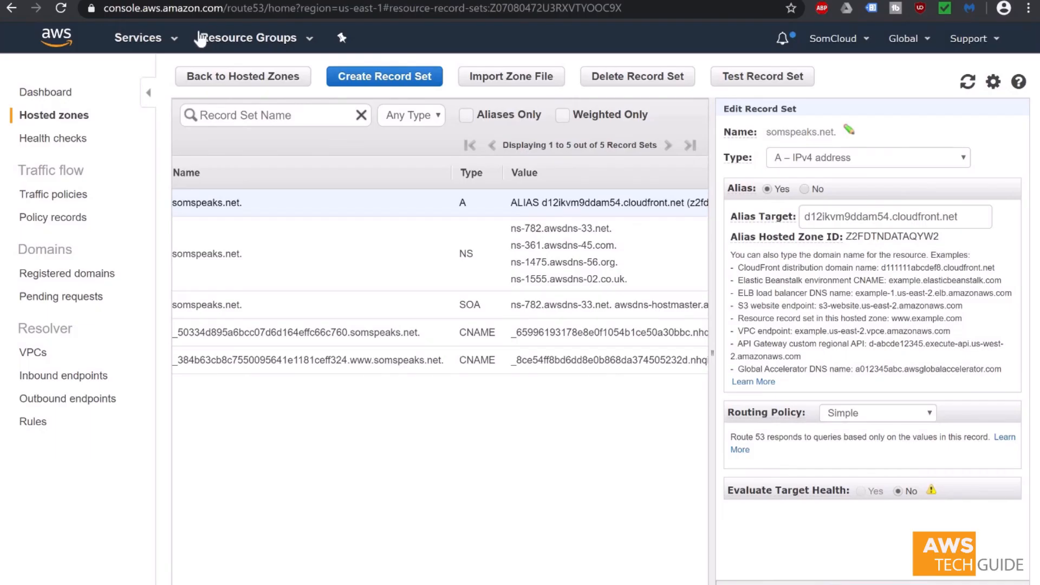
# Step: Remove the PublicReadGetObject statement from the S3 bucket policy of somspeaks.net and save the policy
pyautogui.click(158, 45)
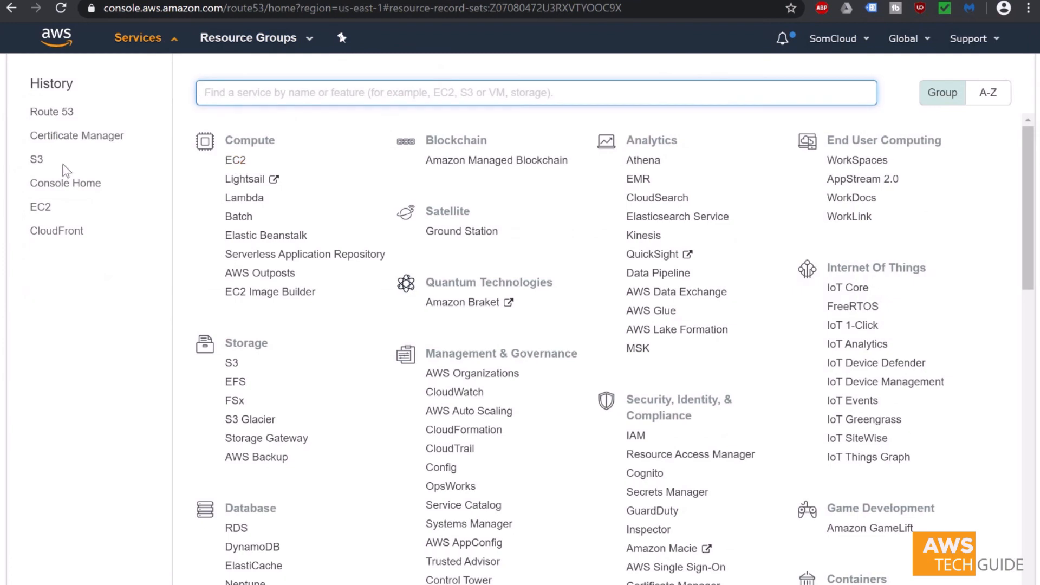
pyautogui.click(37, 161)
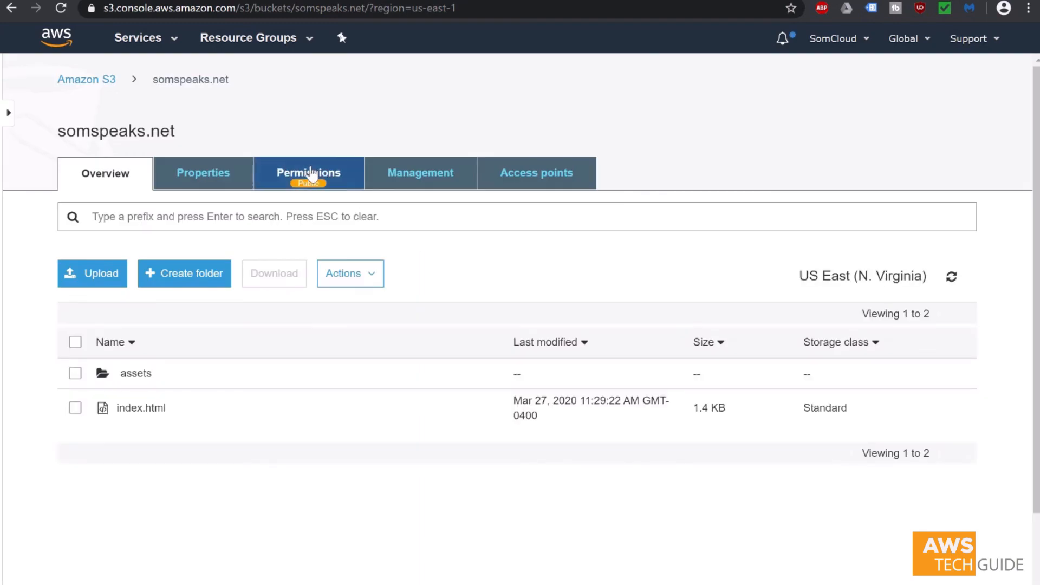
pyautogui.click(310, 174)
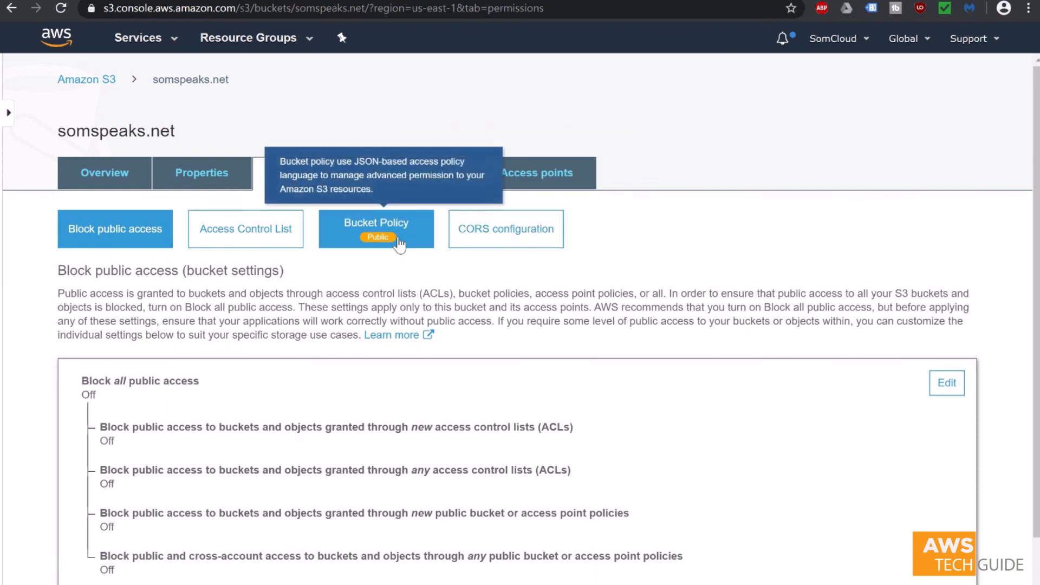
pyautogui.click(399, 245)
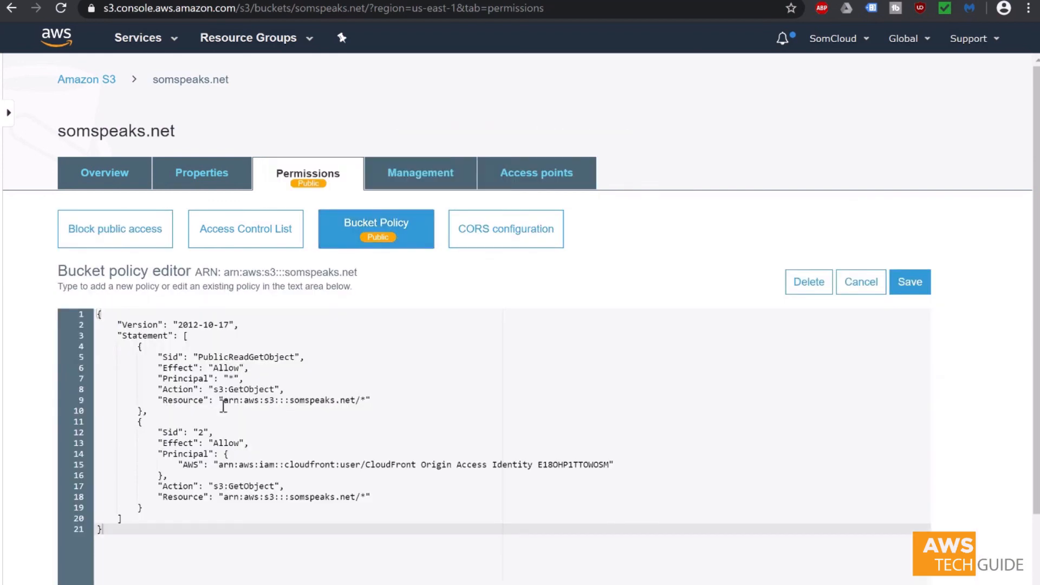
pyautogui.moveTo(153, 413); pyautogui.dragTo(195, 339)
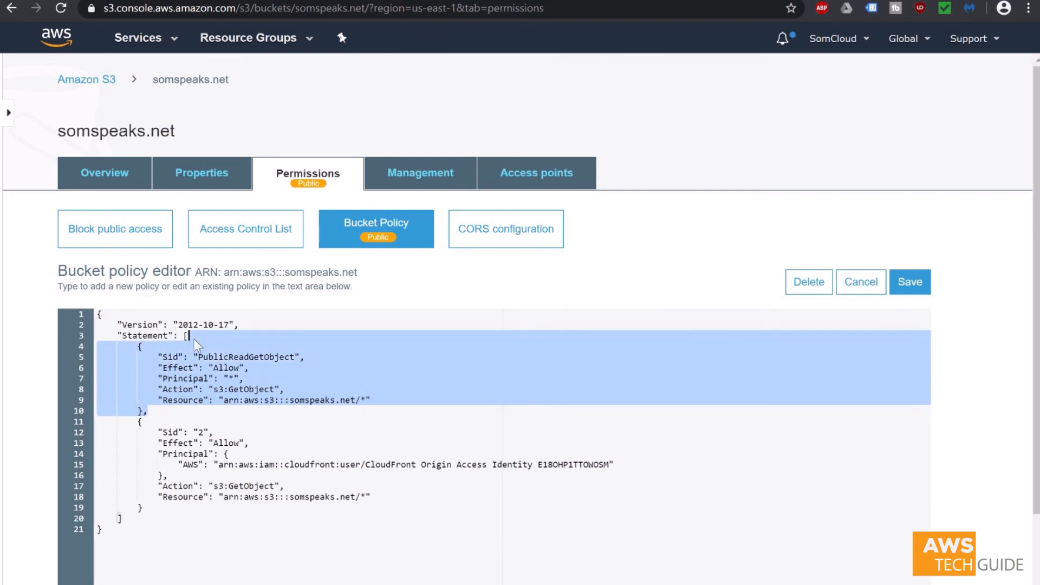
pyautogui.press('BackSpace')
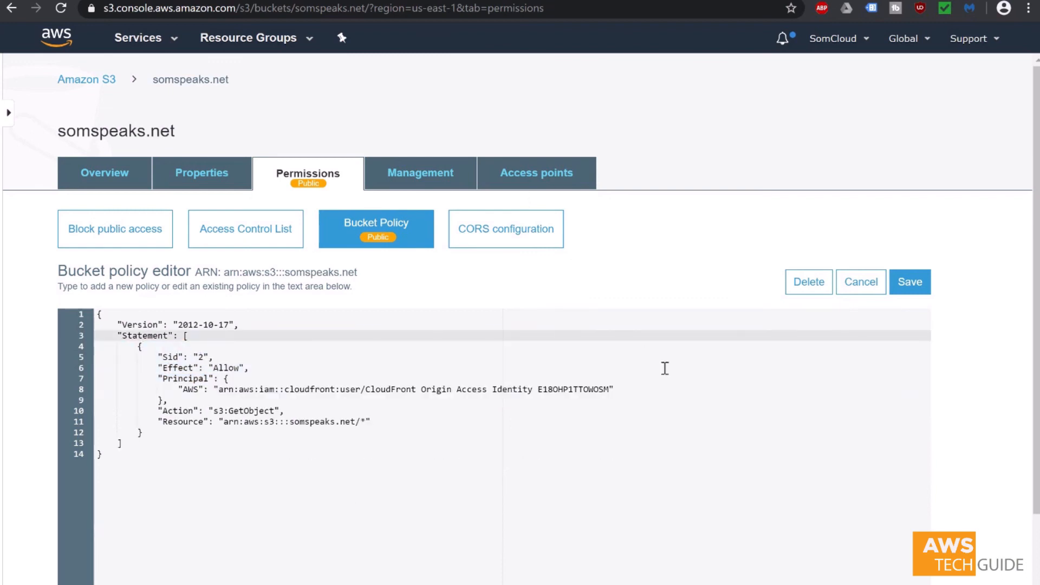
pyautogui.click(910, 282)
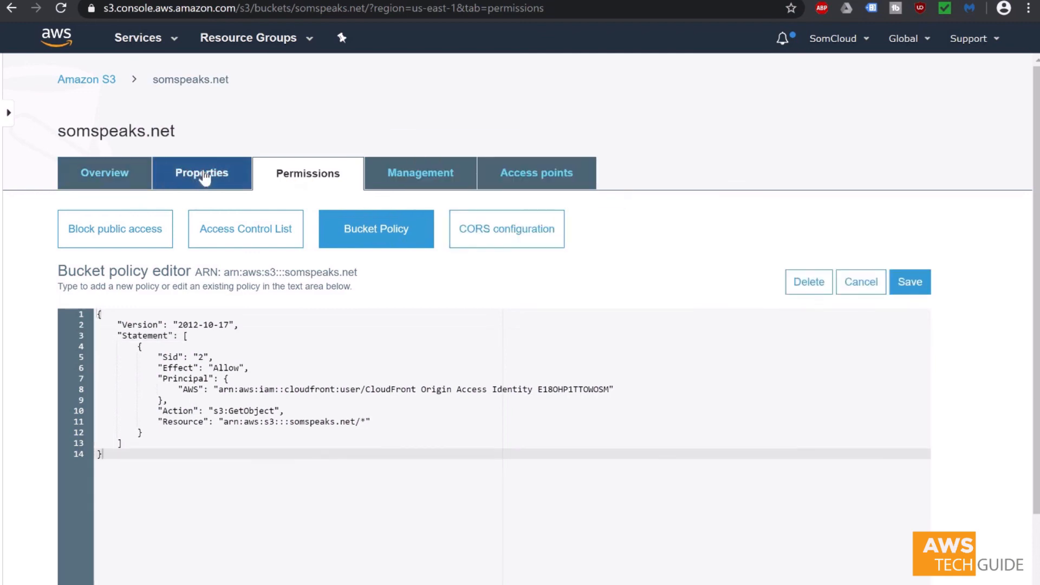
# Step: Turn on Block all public access for the somspeaks.net bucket, save it and enter "confirm" to approve the change
pyautogui.click(204, 175)
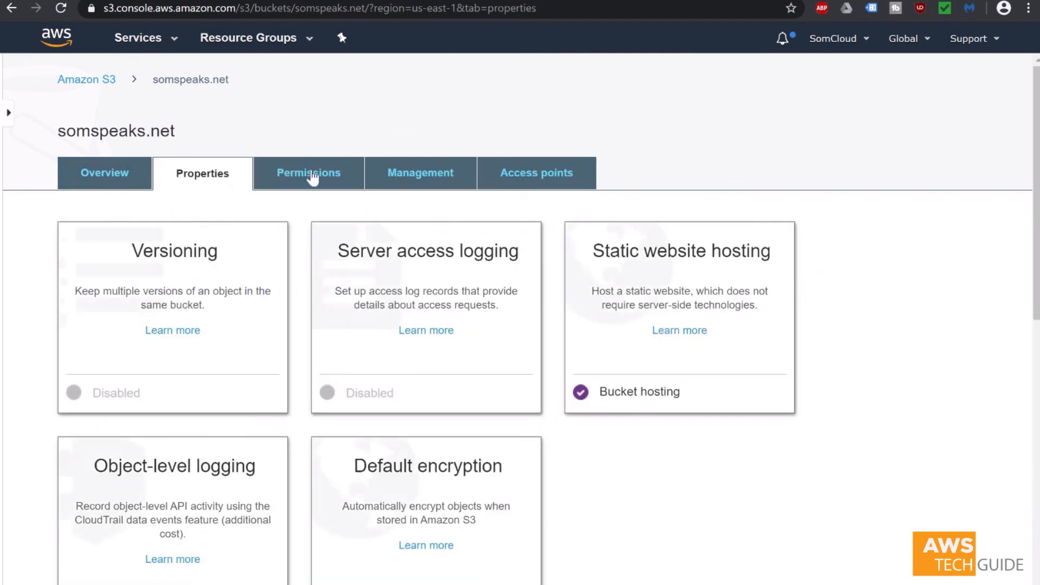
pyautogui.click(312, 178)
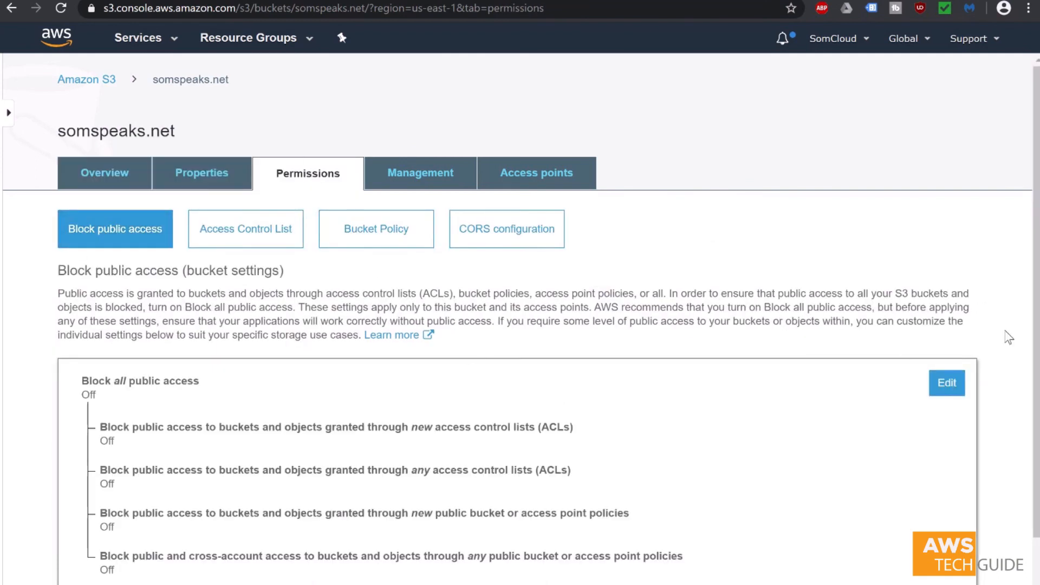
pyautogui.click(947, 383)
pyautogui.scroll(-2, 332, 307)
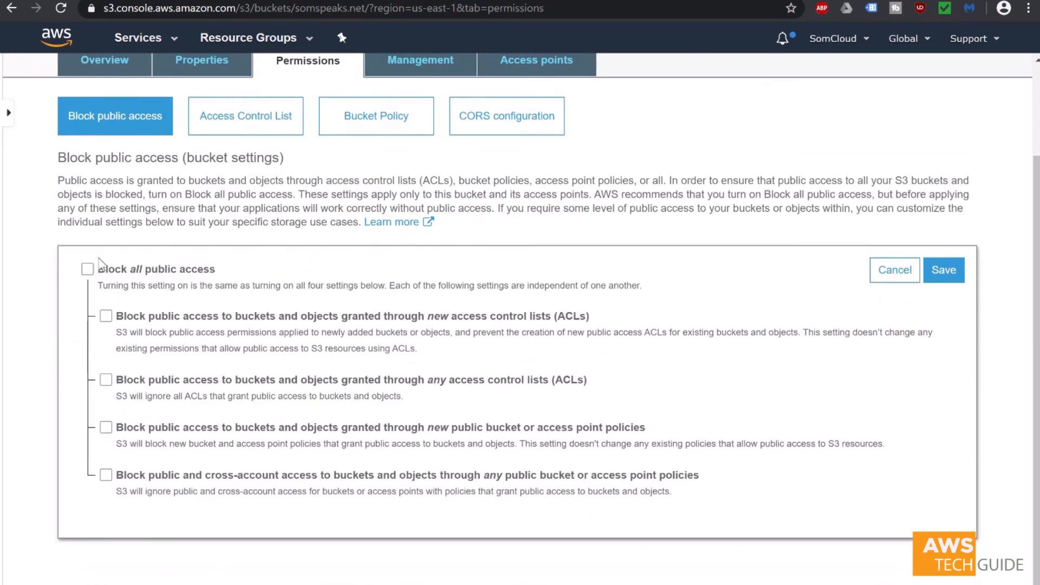
pyautogui.click(88, 269)
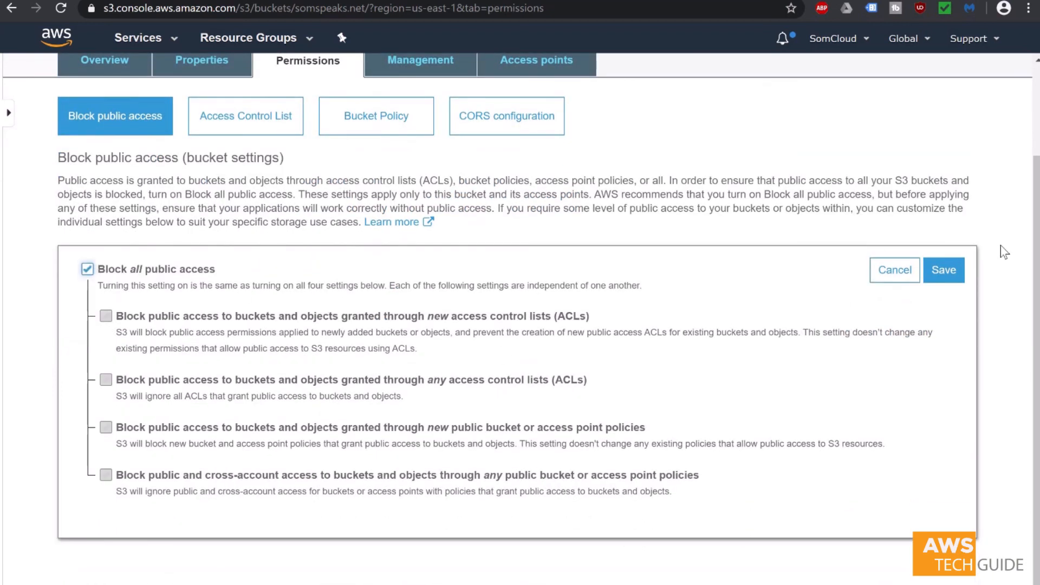
pyautogui.click(944, 270)
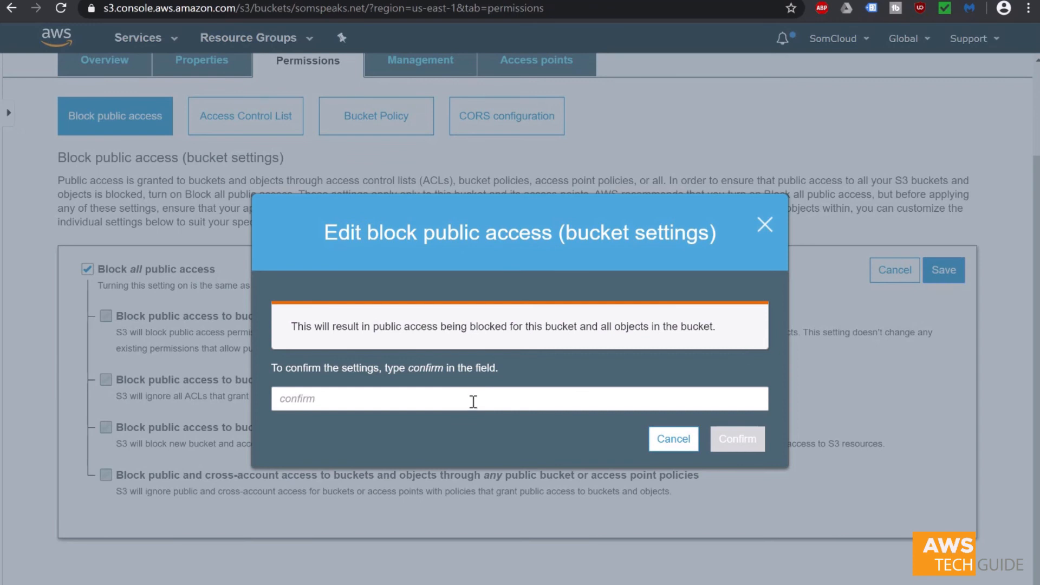
pyautogui.write('confirm')
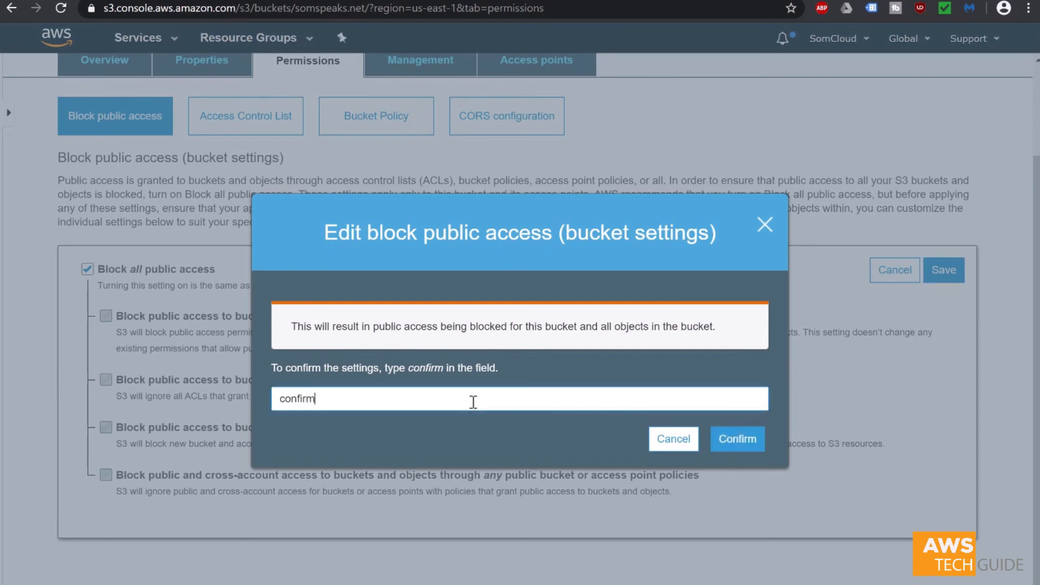
pyautogui.click(736, 444)
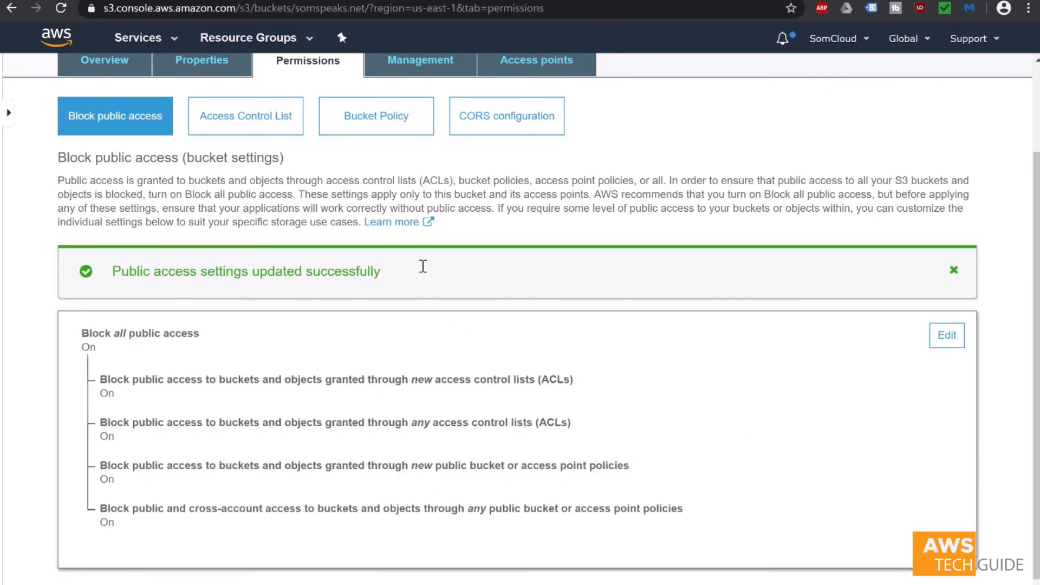
pyautogui.scroll(3, 1035, 260)
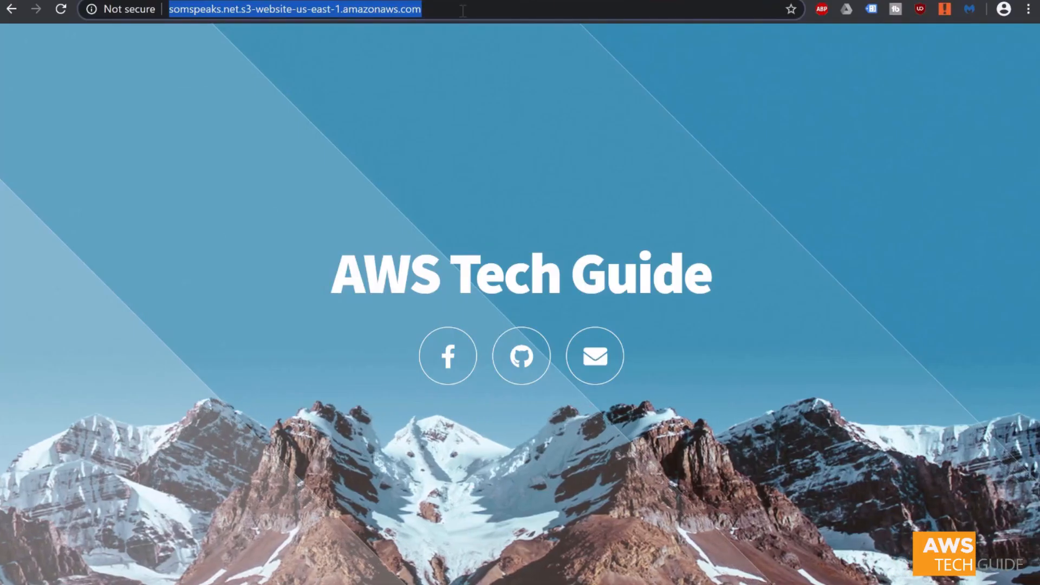
# Step: Reload the S3 website endpoint somspeaks.net.s3-website-us-east-1.amazonaws.com and the somspeaks.net site to test access to both
pyautogui.click(463, 11)
pyautogui.moveTo(463, 11); pyautogui.dragTo(164, 25)
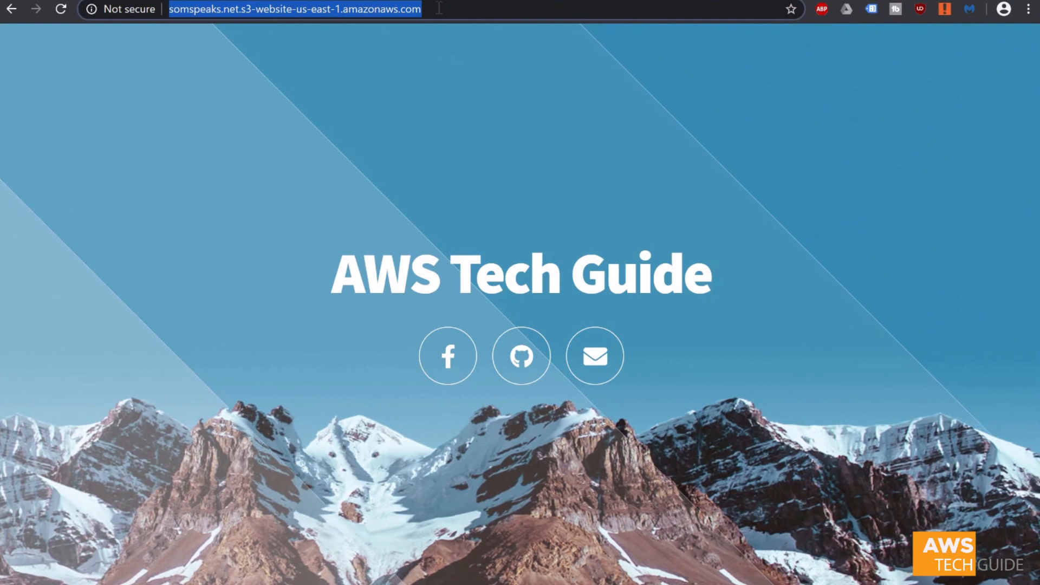
pyautogui.click(438, 8)
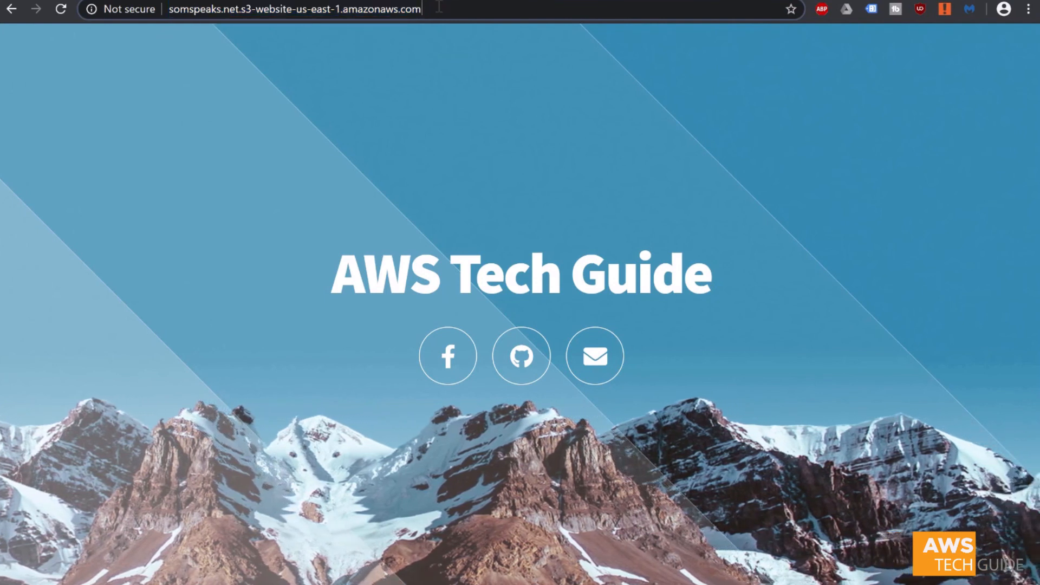
pyautogui.press('Return')
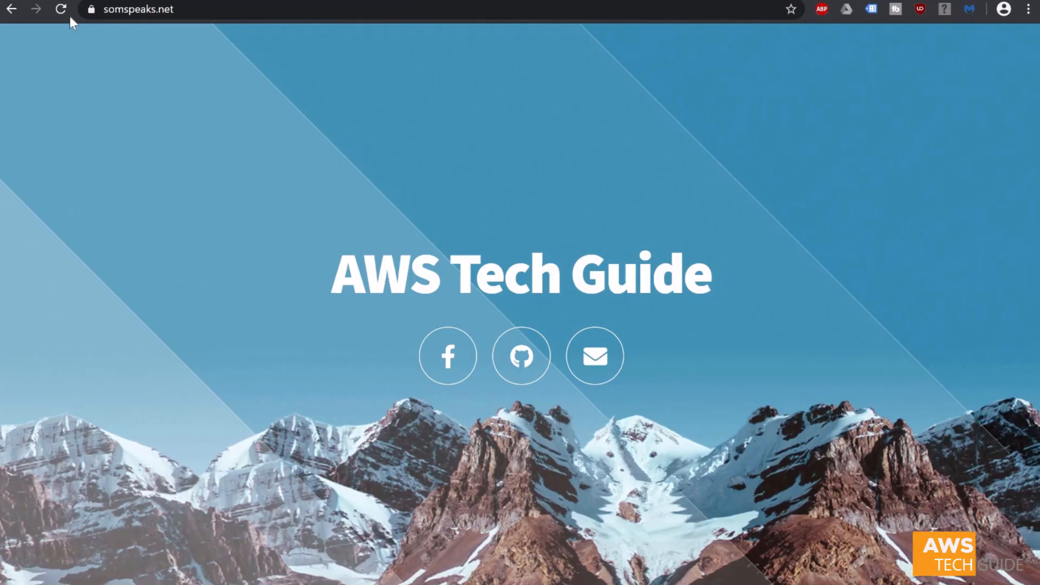
pyautogui.click(61, 10)
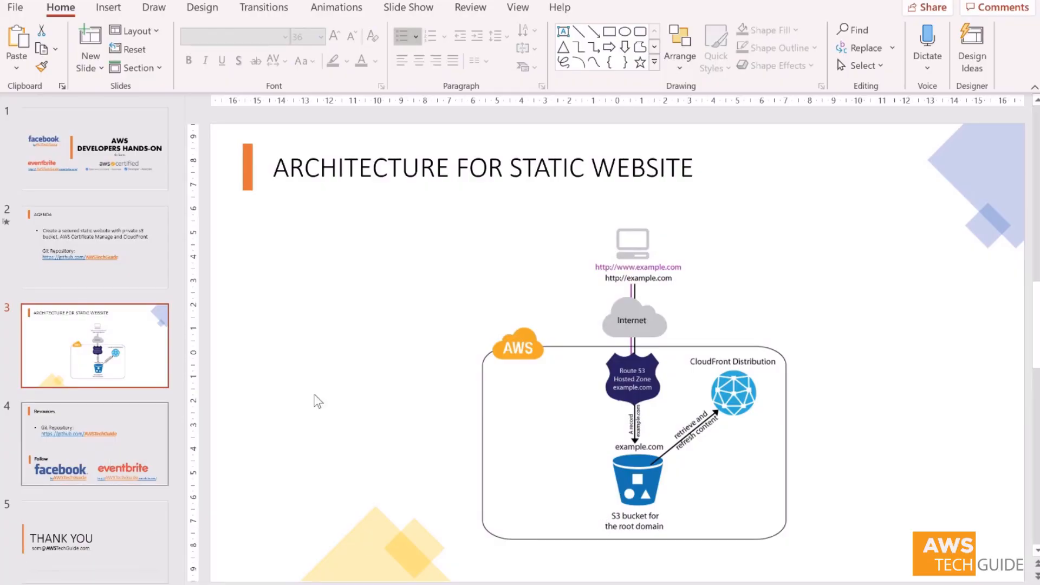
# Step: Switch to the PowerPoint presentation and start the slide show from the Resources slide
pyautogui.click(112, 462)
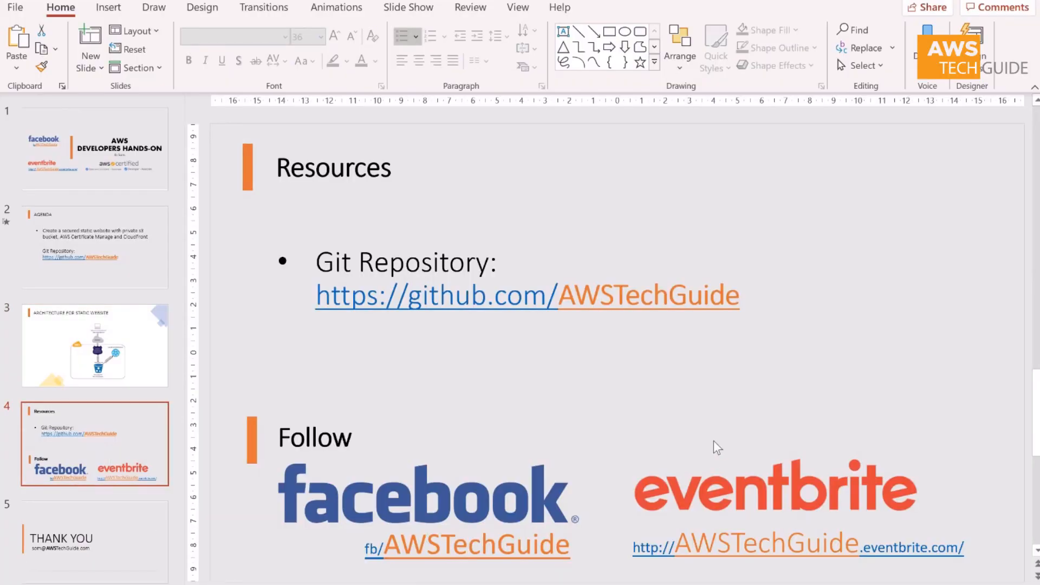
pyautogui.hotkey('shift', 'F5')
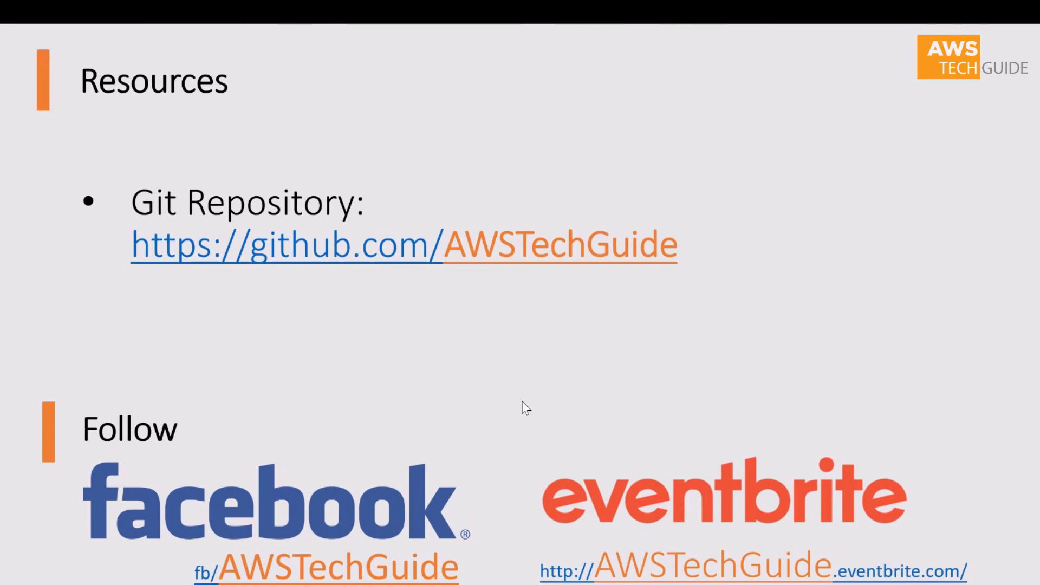